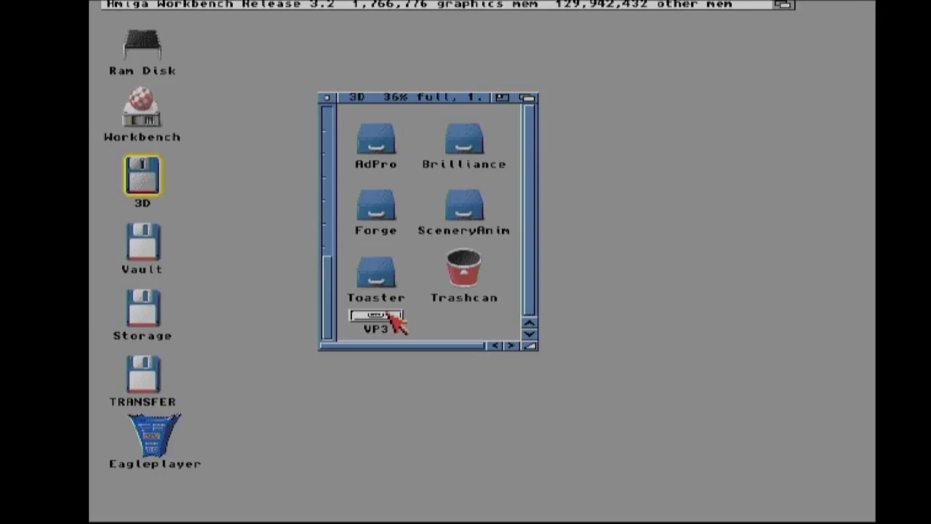
# - Launch VistaPro 3.0 from the VP3 drawer and load the MSHA.DEM landscape file
pyautogui.doubleClick(390, 314)
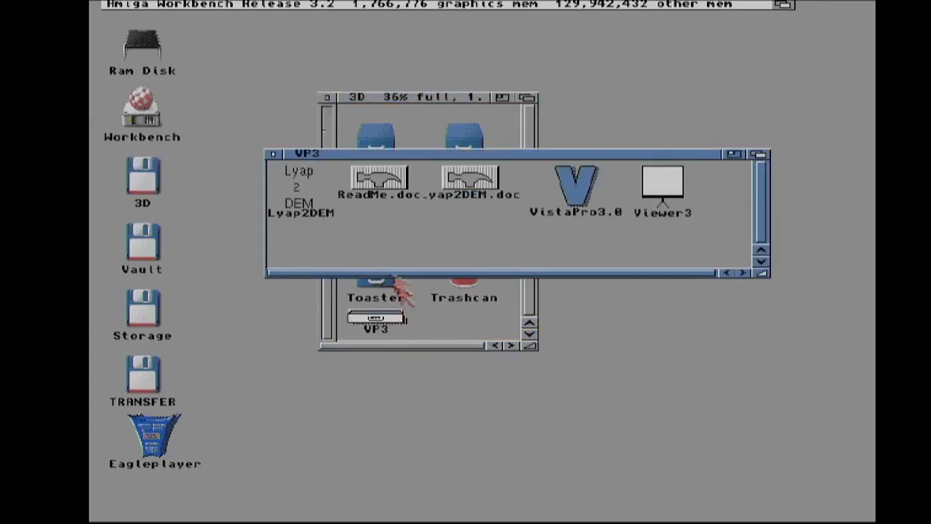
pyautogui.doubleClick(586, 178)
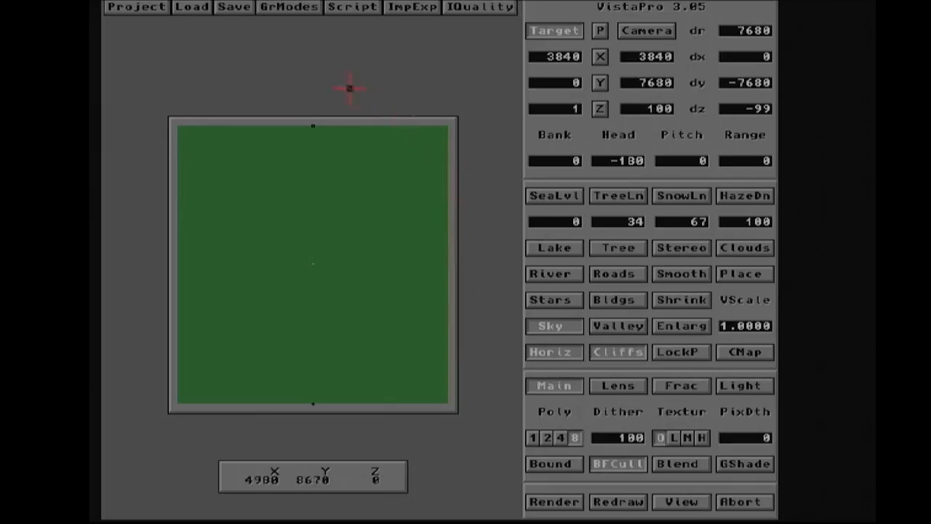
pyautogui.click(191, 10)
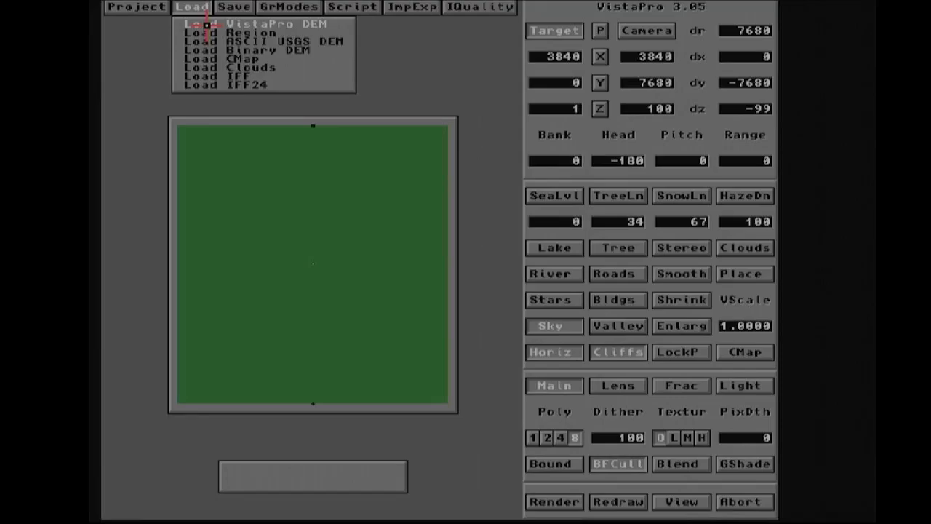
pyautogui.moveTo(206, 24); pyautogui.dragTo(207, 25, button='right')
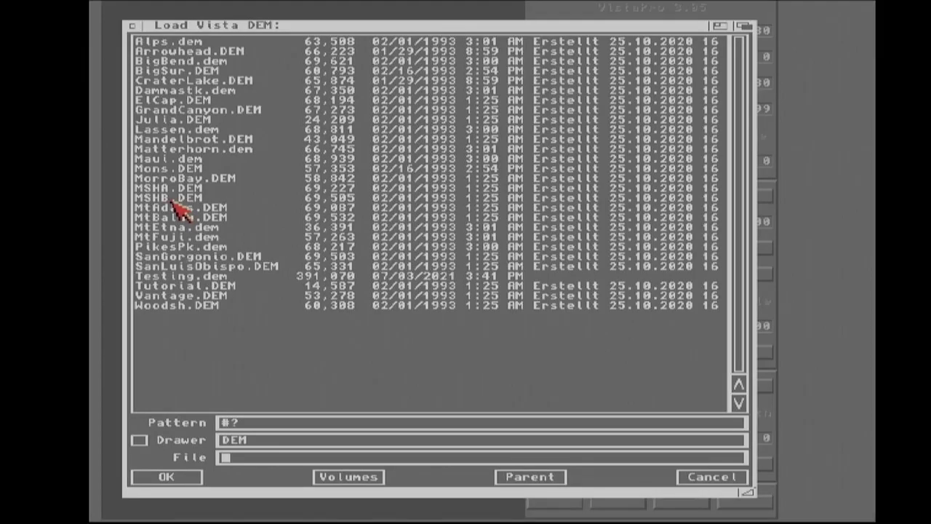
pyautogui.click(171, 187)
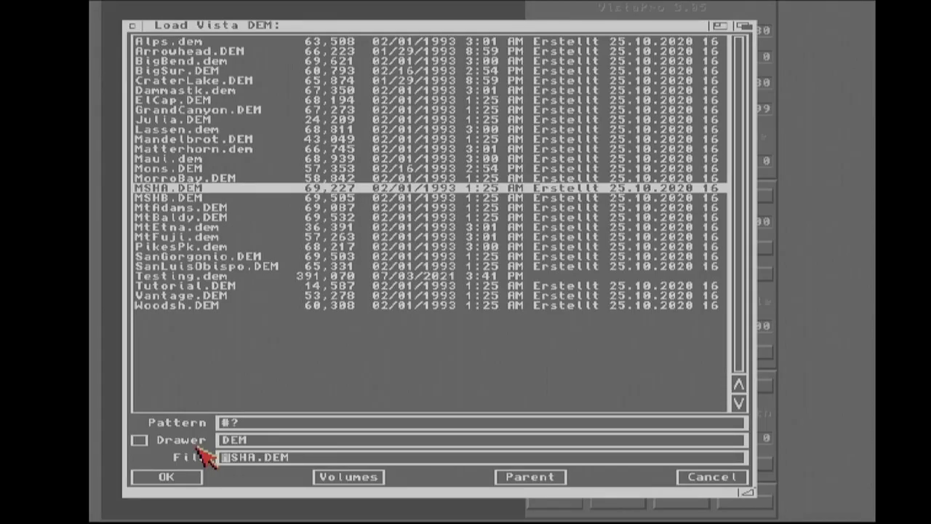
pyautogui.click(162, 482)
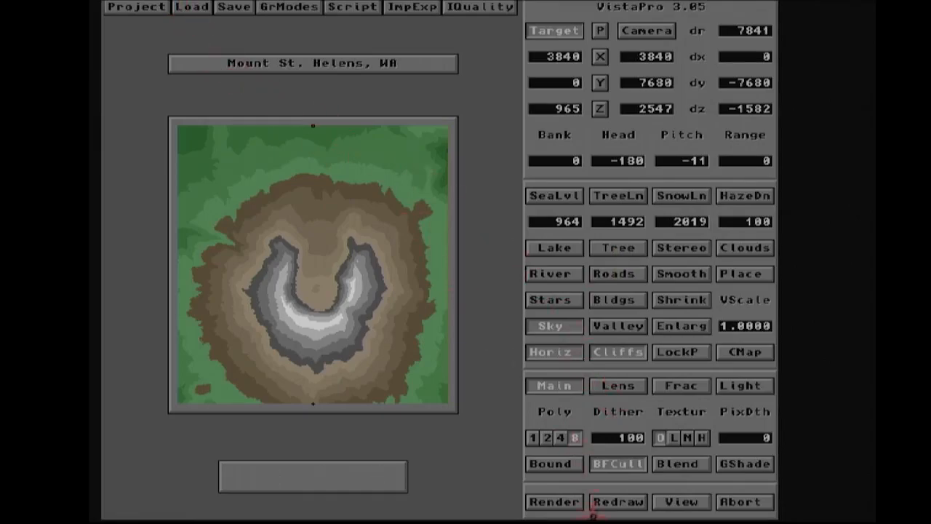
# - Render the landscape from the default camera position
pyautogui.click(544, 501)
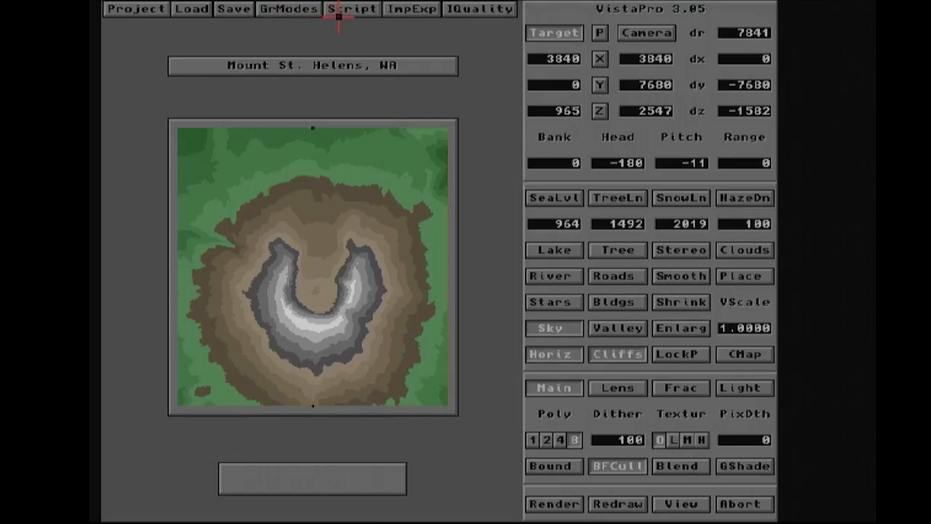
pyautogui.click(411, 11)
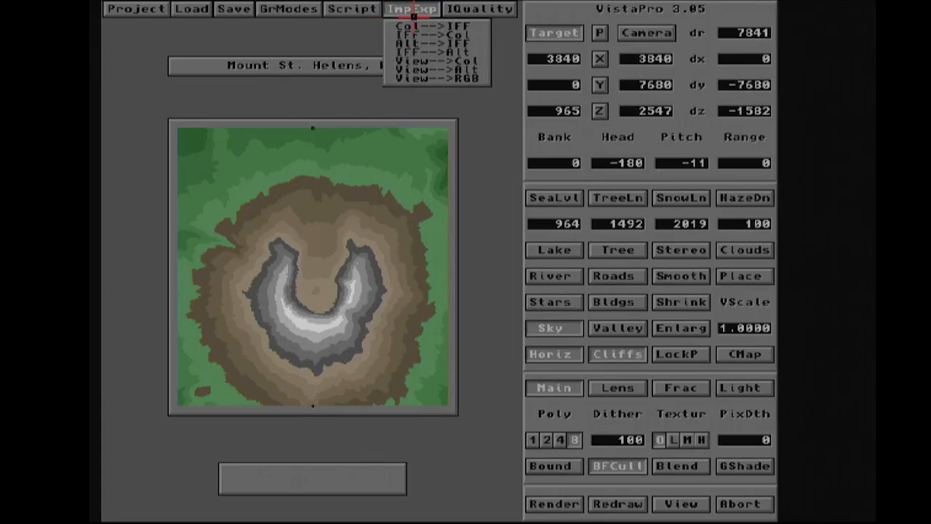
pyautogui.click(414, 13)
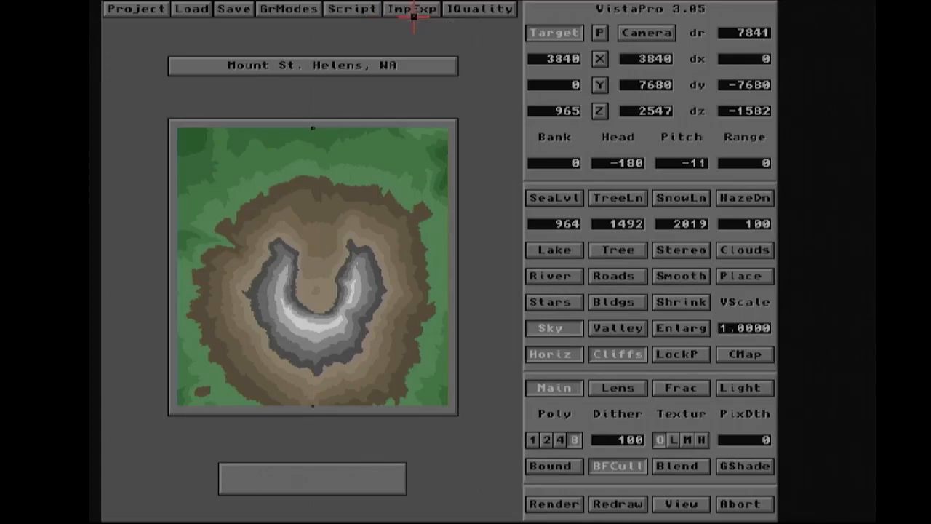
# - Set the image quality preset to Ultra
pyautogui.click(481, 10)
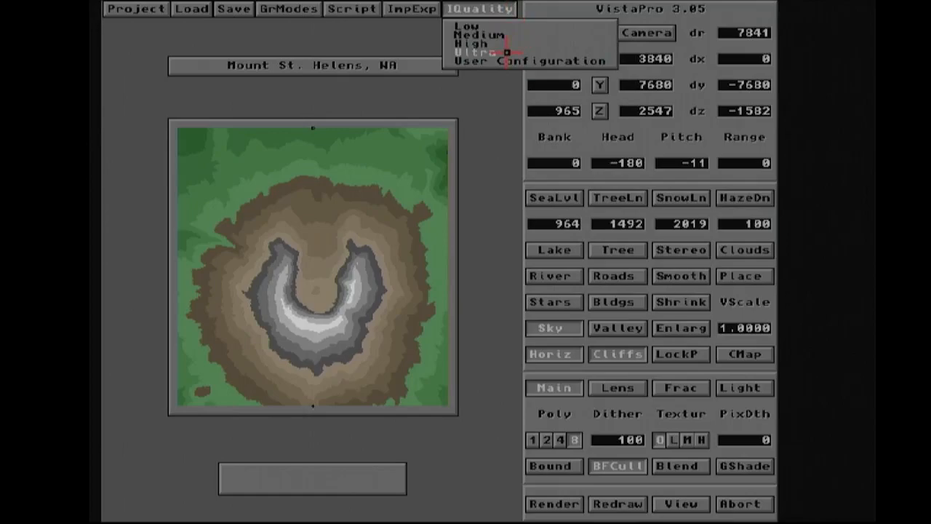
pyautogui.click(481, 16)
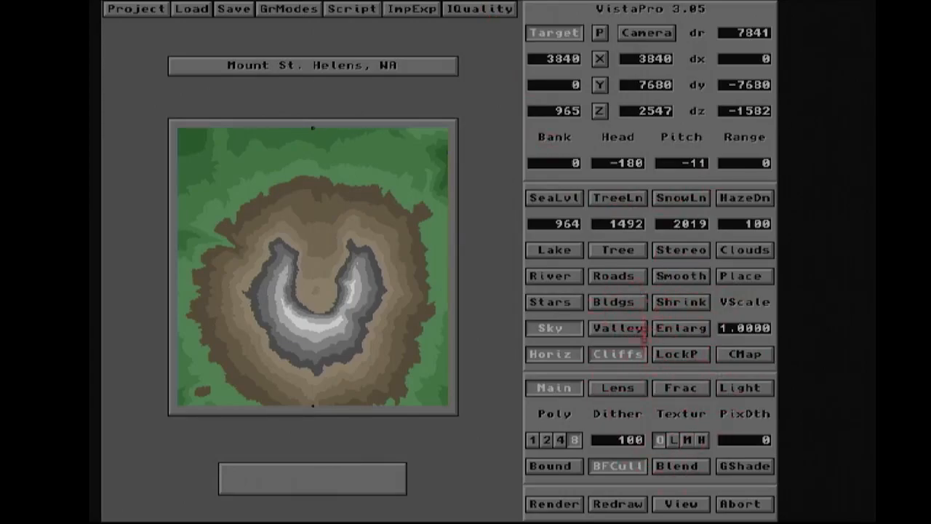
pyautogui.click(486, 10)
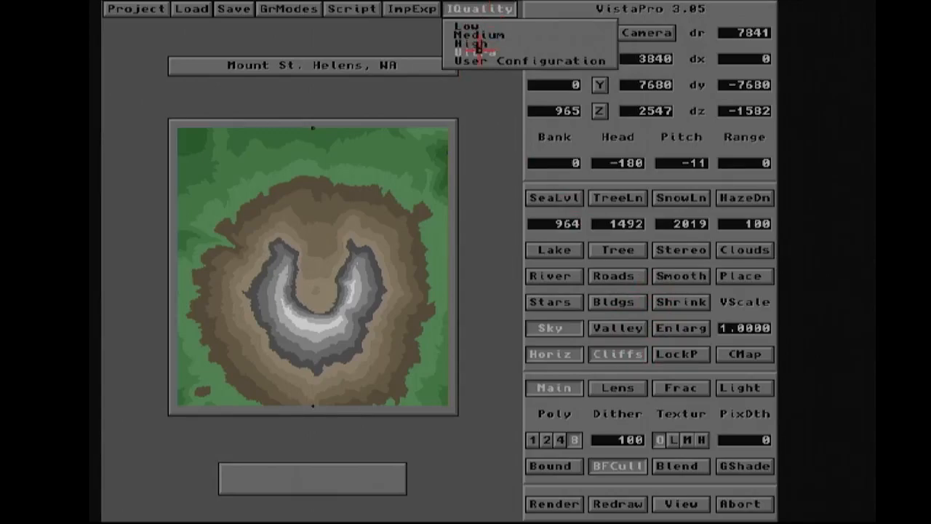
pyautogui.click(490, 270)
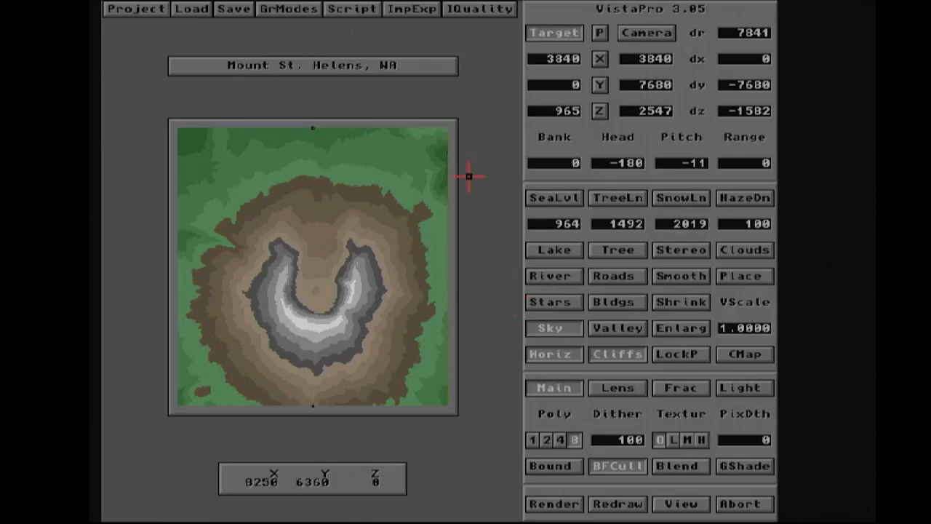
pyautogui.click(483, 13)
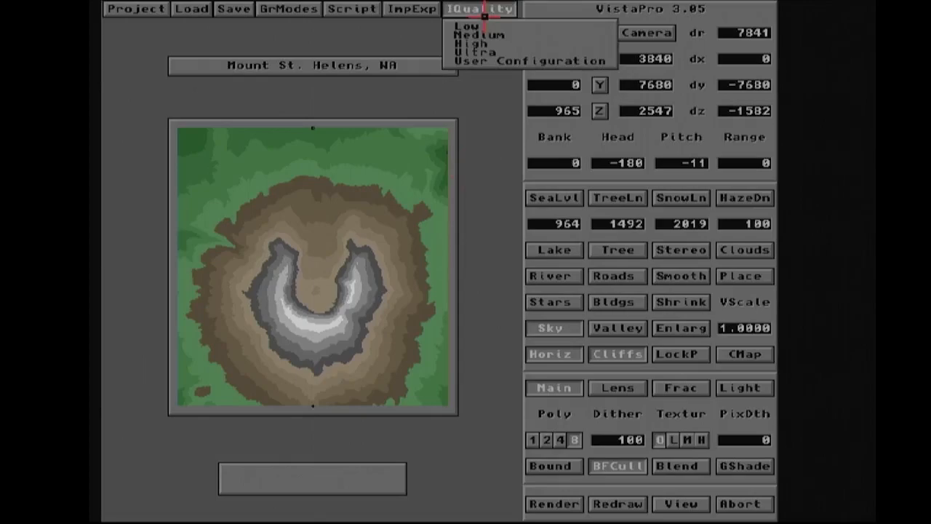
pyautogui.click(469, 52)
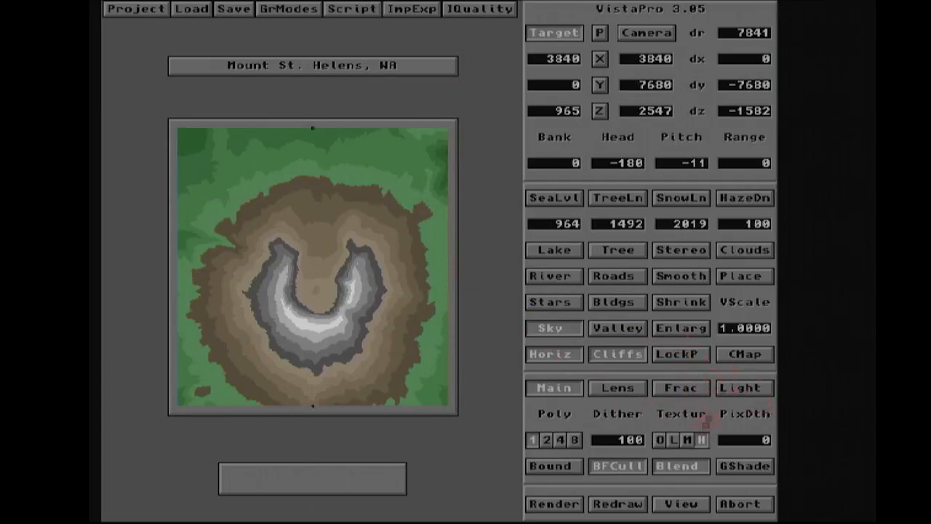
# - Start a render at Ultra quality and abort it
pyautogui.click(542, 503)
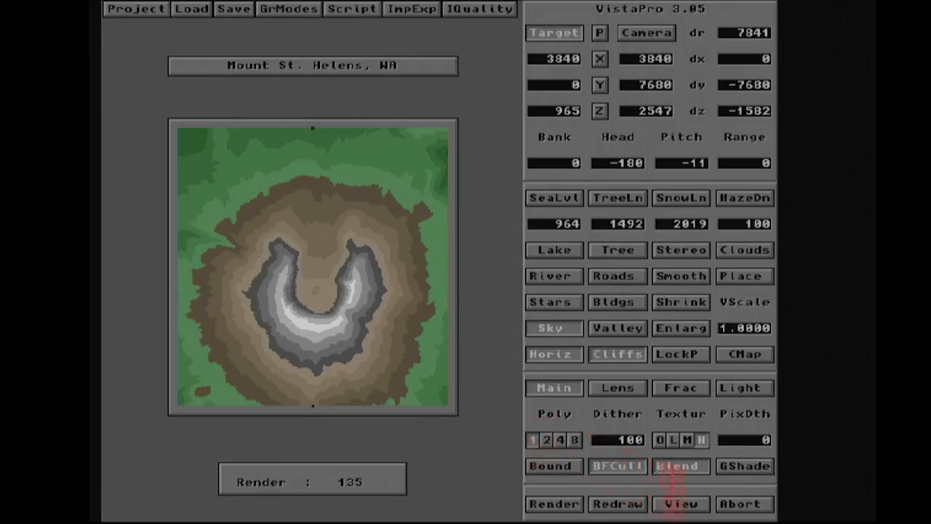
pyautogui.click(751, 507)
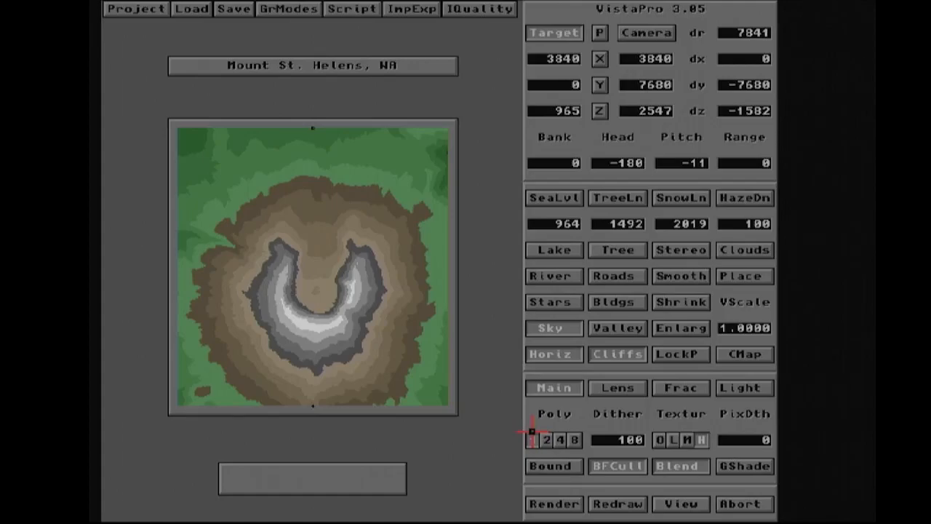
# - Set the image quality preset to Low
pyautogui.click(486, 16)
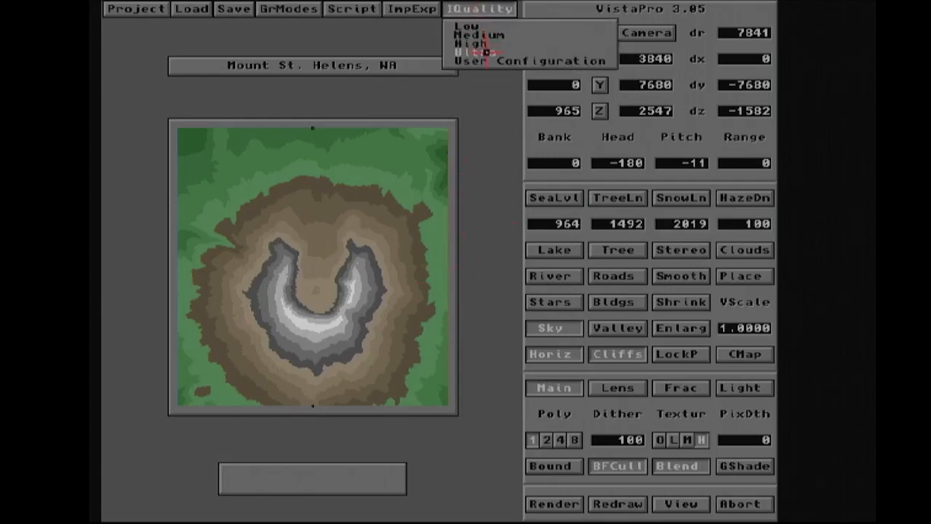
pyautogui.click(486, 28)
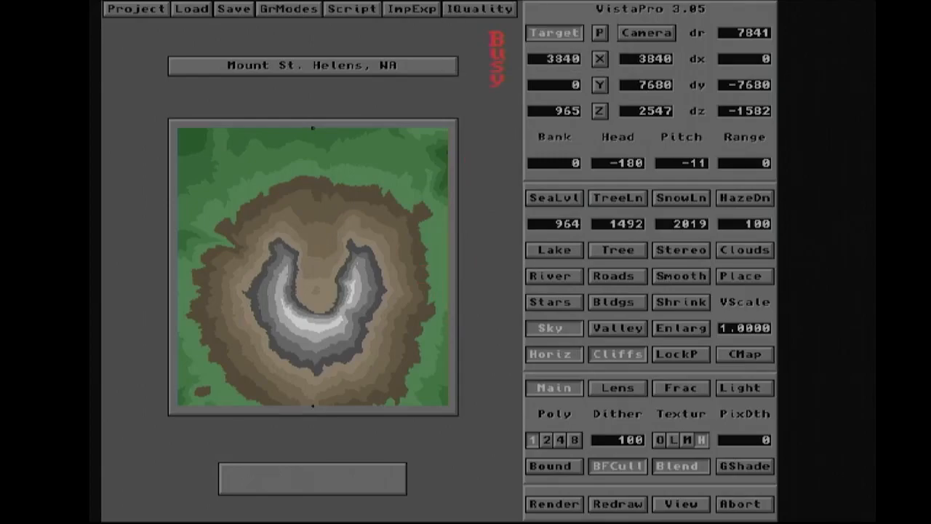
pyautogui.click(471, 10)
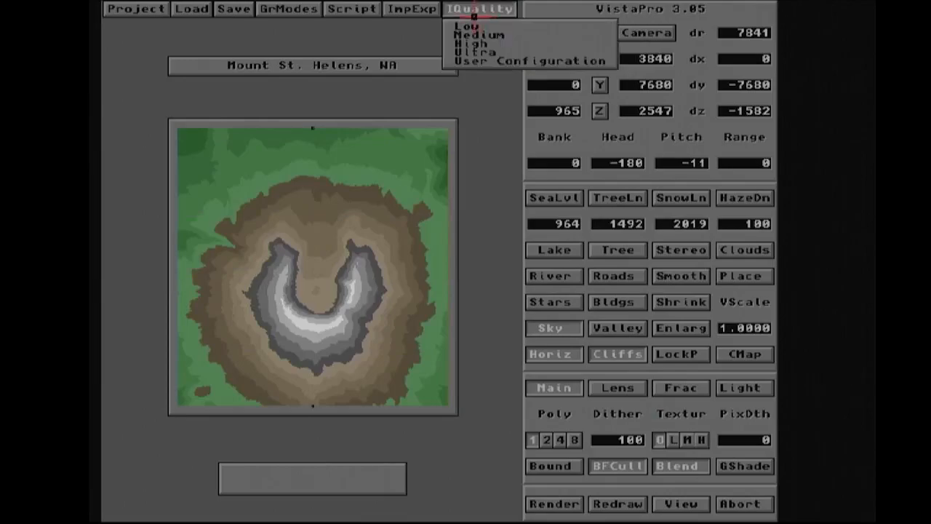
pyautogui.click(469, 27)
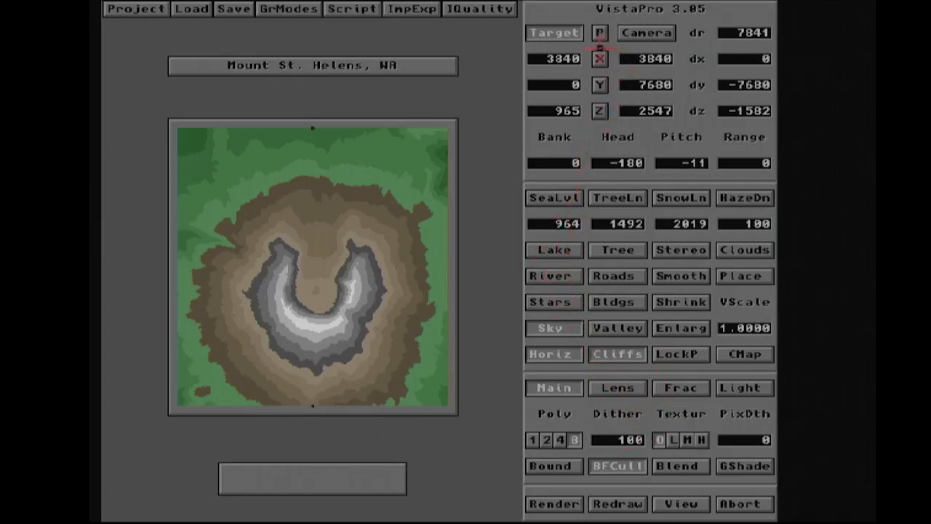
# - Try placing the target at several points around the crater's north side
pyautogui.click(553, 32)
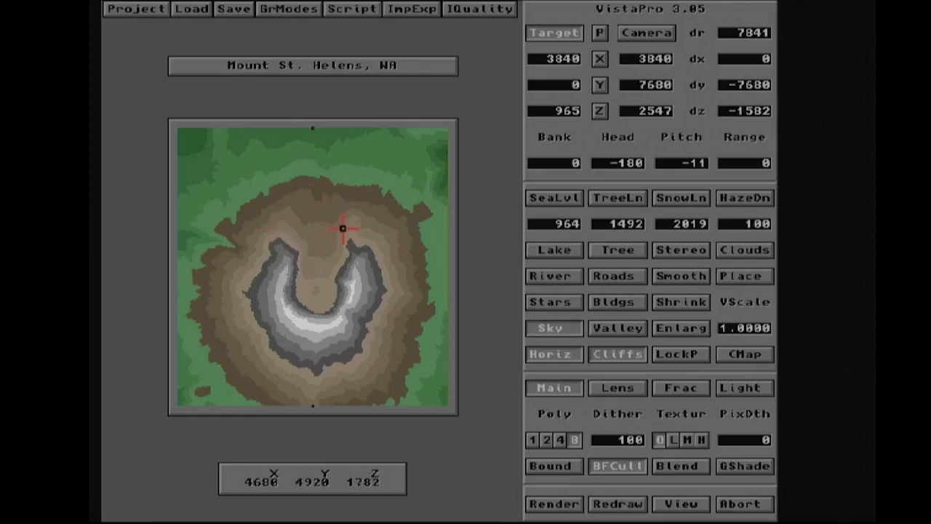
pyautogui.click(337, 187)
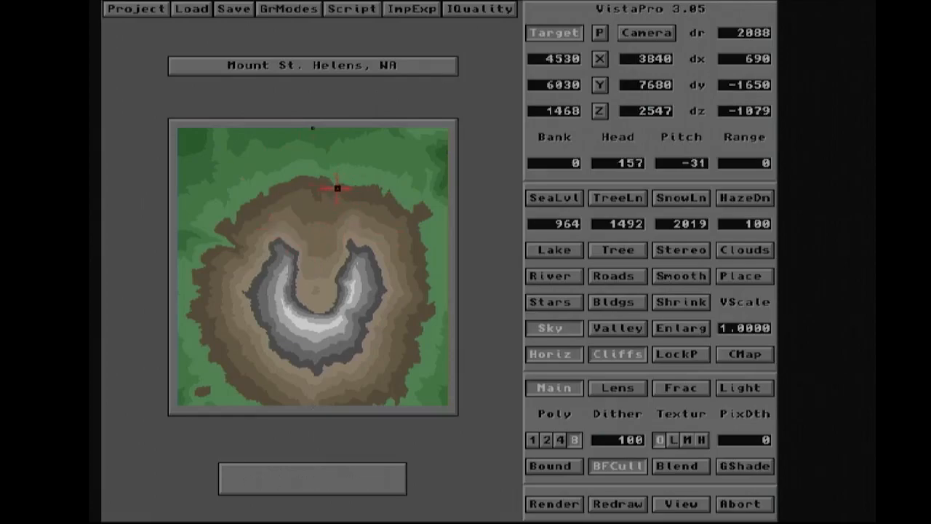
pyautogui.click(278, 179)
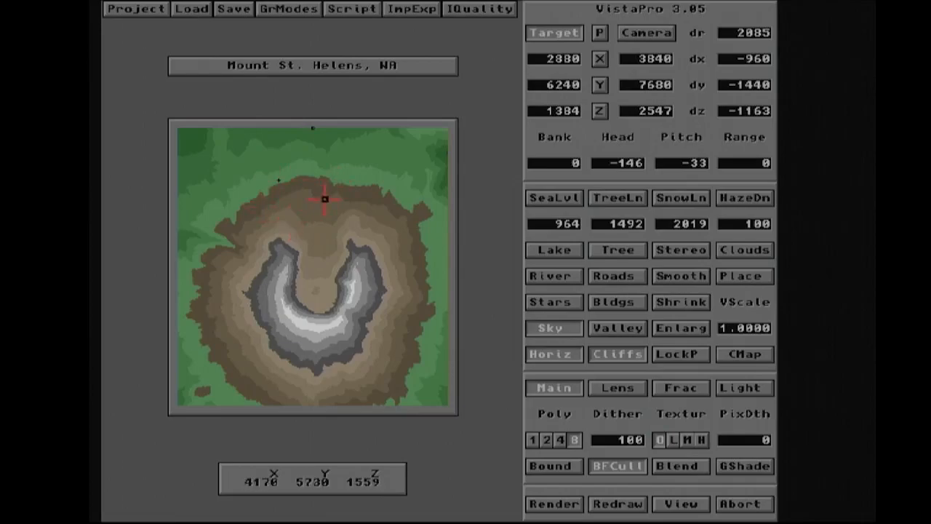
pyautogui.click(290, 216)
pyautogui.click(333, 224)
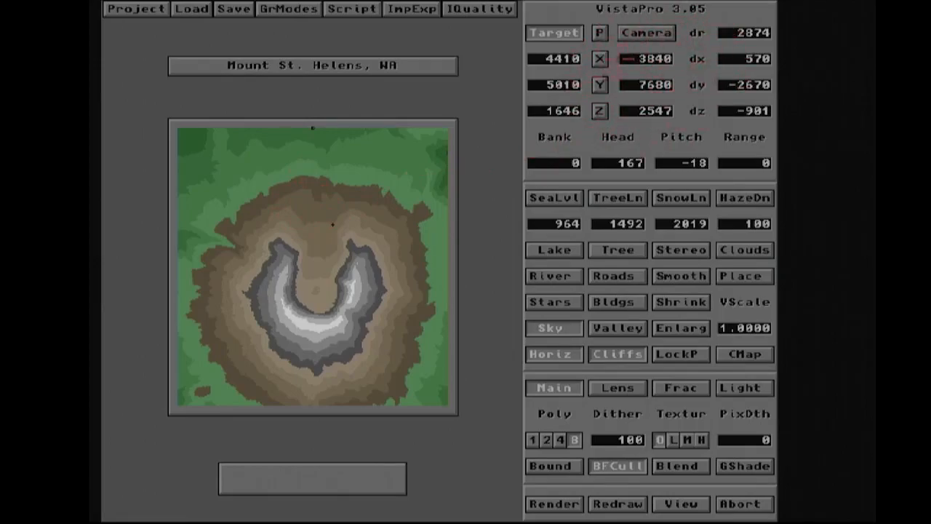
pyautogui.click(264, 197)
pyautogui.click(323, 263)
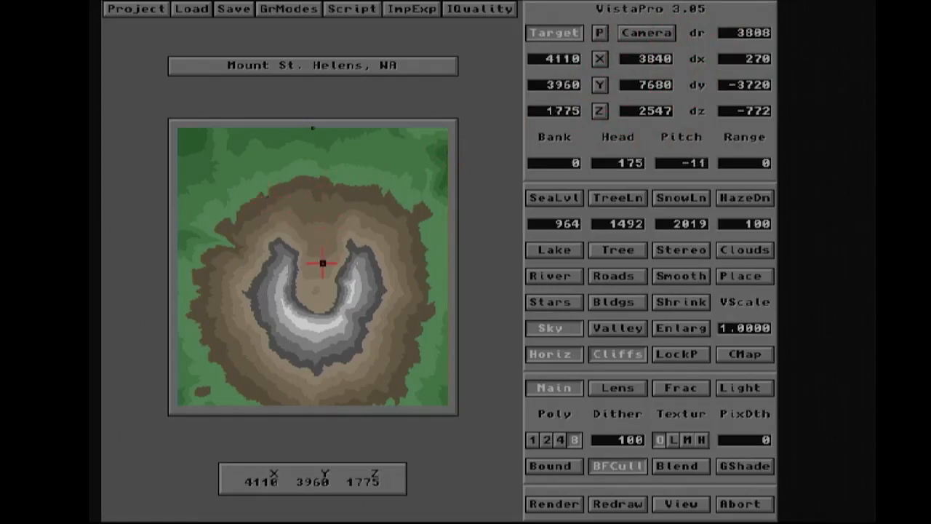
pyautogui.click(333, 181)
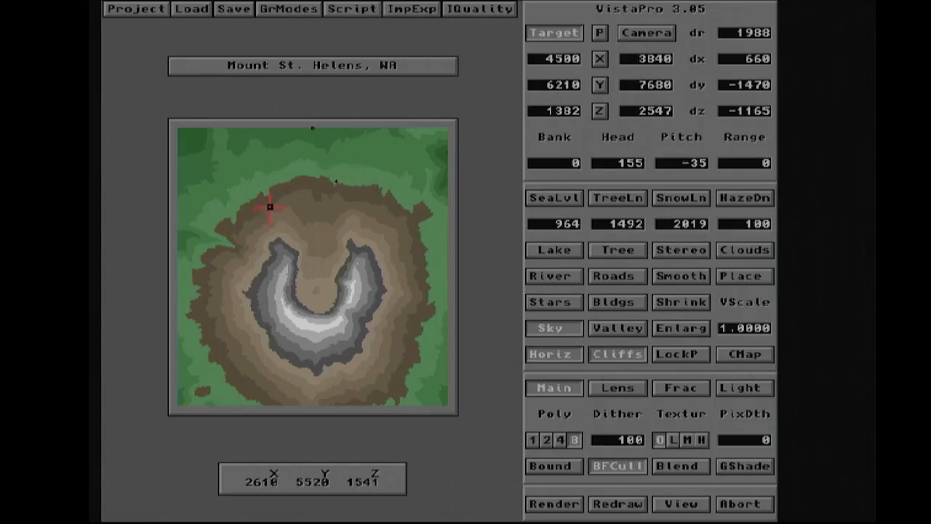
# - Place the target on the crater's inner northwest rim
pyautogui.click(556, 33)
pyautogui.click(314, 238)
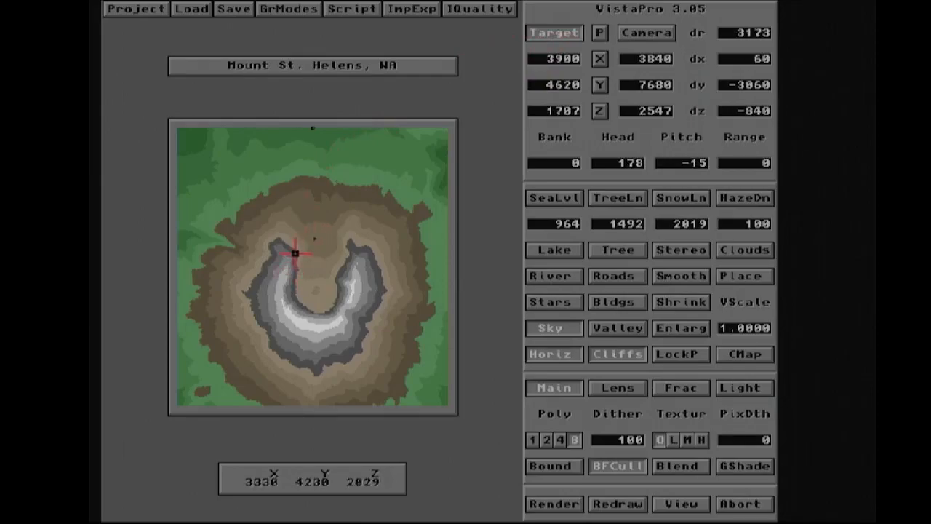
pyautogui.click(294, 253)
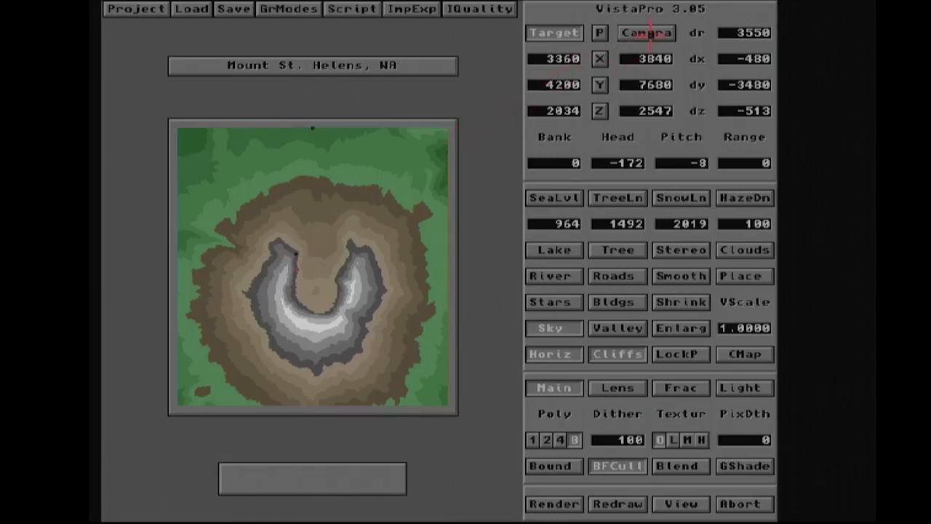
# - Position the camera on the mountain's northern slope, looking toward the crater
pyautogui.click(648, 32)
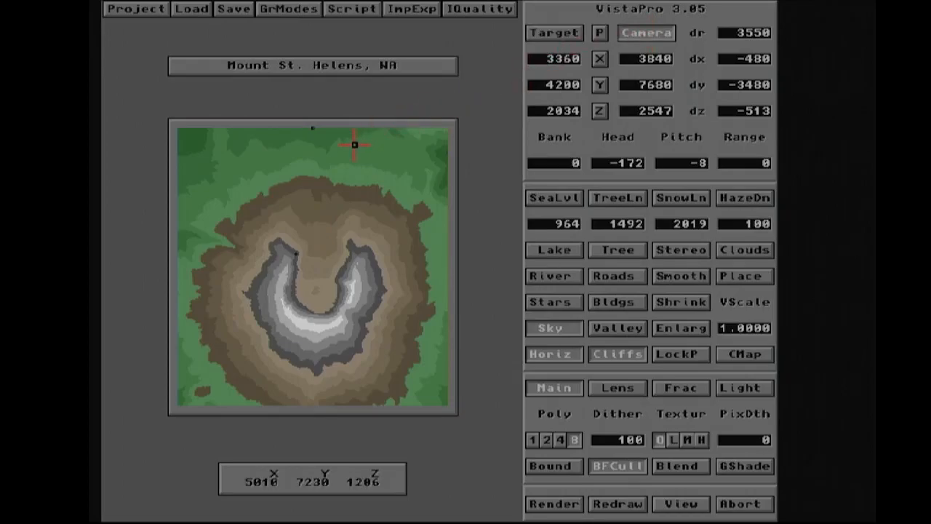
pyautogui.click(313, 127)
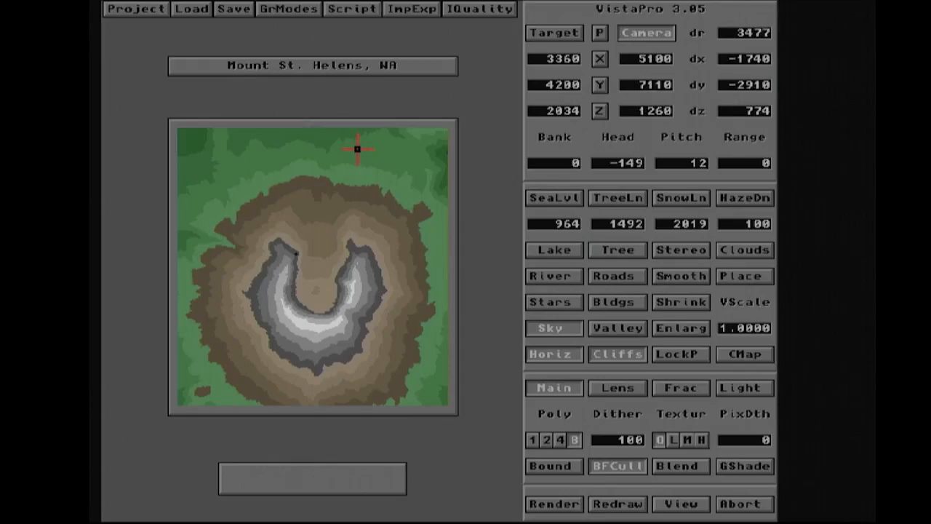
pyautogui.click(260, 158)
pyautogui.click(250, 218)
pyautogui.click(292, 263)
pyautogui.click(328, 265)
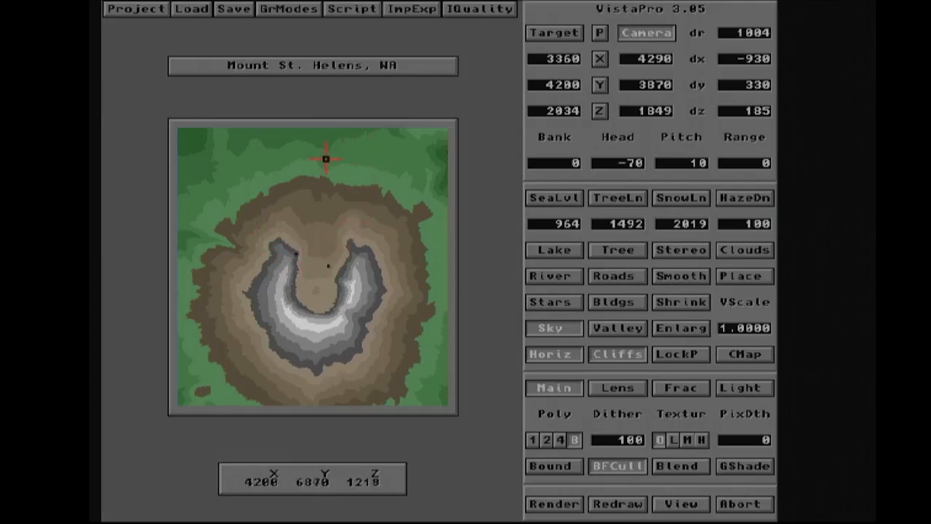
pyautogui.click(379, 153)
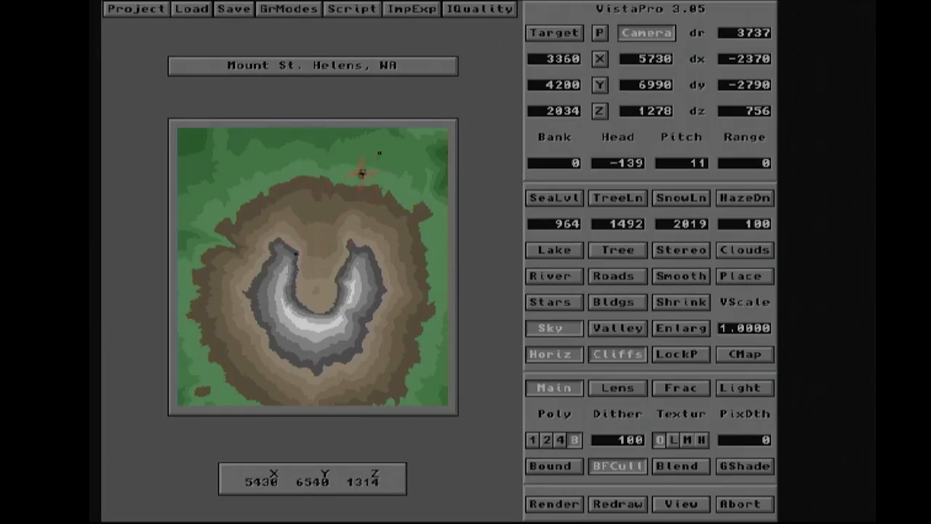
pyautogui.click(318, 185)
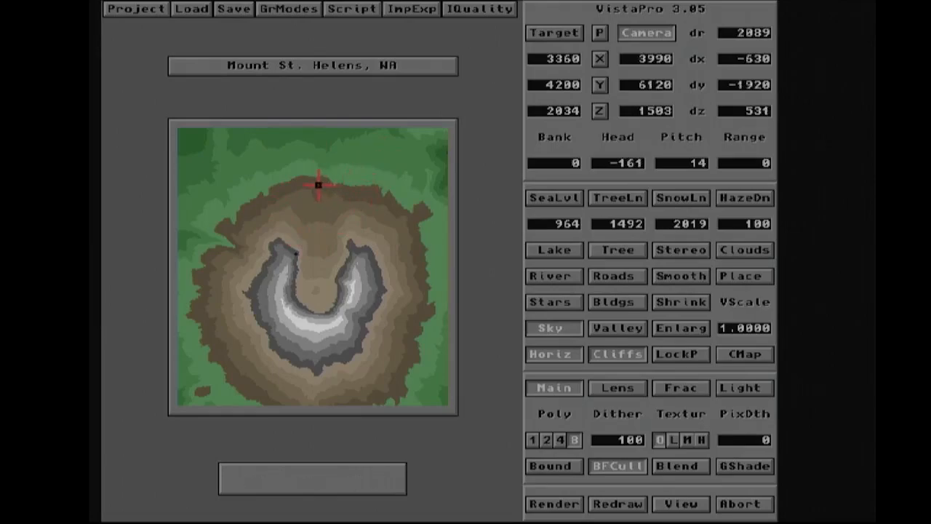
# - Place the target near the middle of the crater's southern floor
pyautogui.click(543, 33)
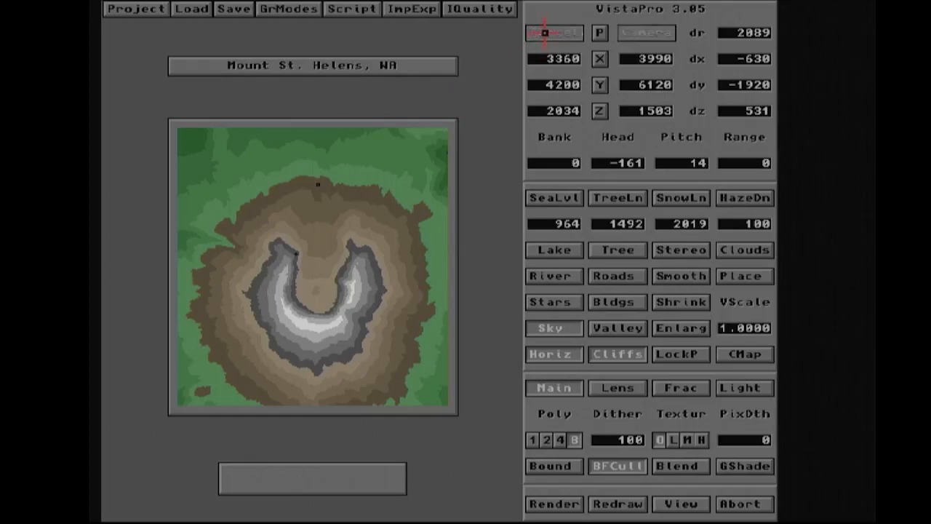
pyautogui.click(319, 325)
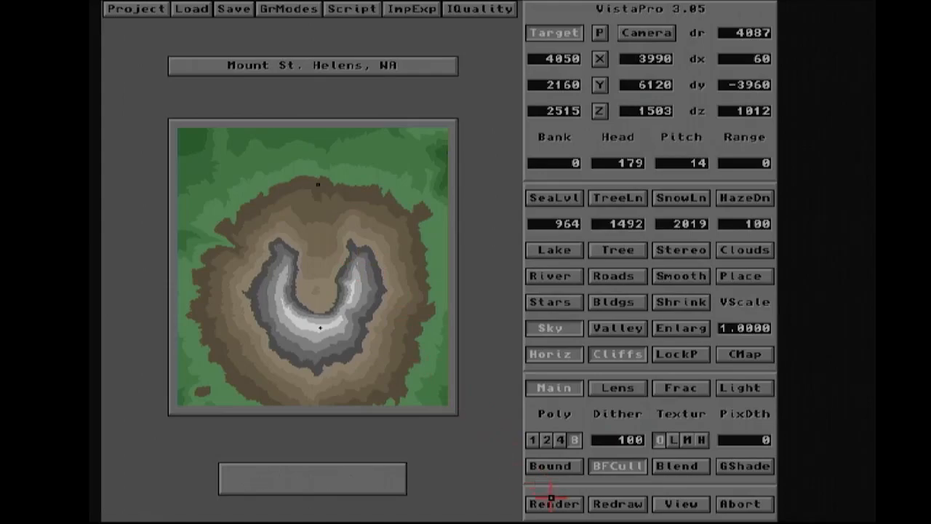
# - Aim the camera by picking several points on the terrain in the wireframe preview
pyautogui.click(599, 32)
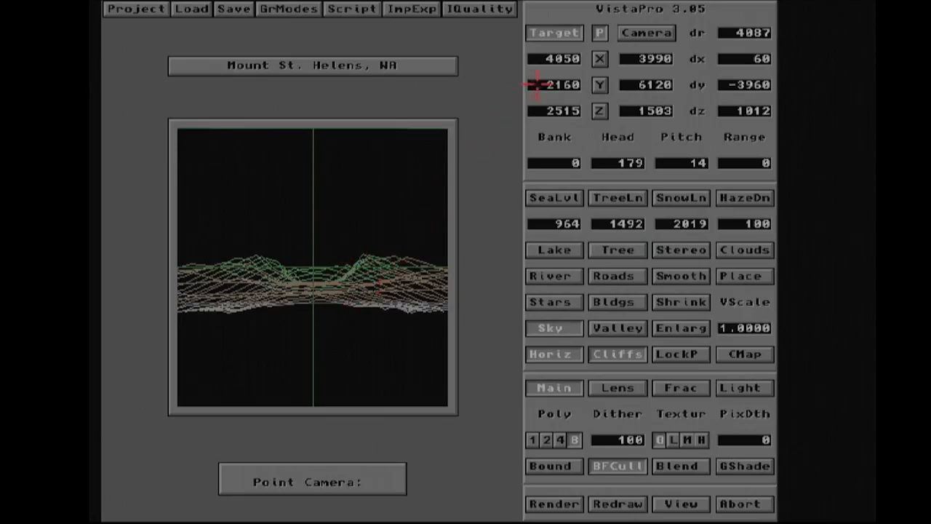
pyautogui.click(598, 33)
pyautogui.click(374, 263)
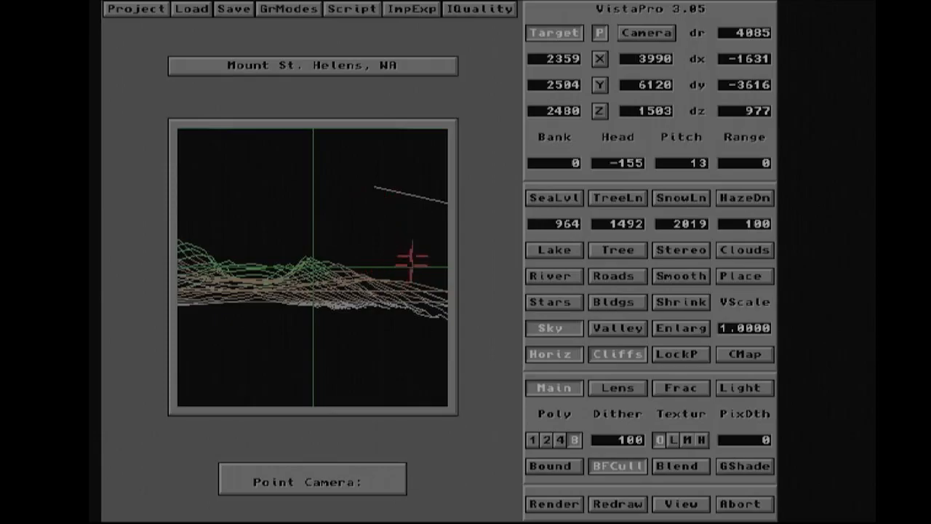
pyautogui.click(375, 252)
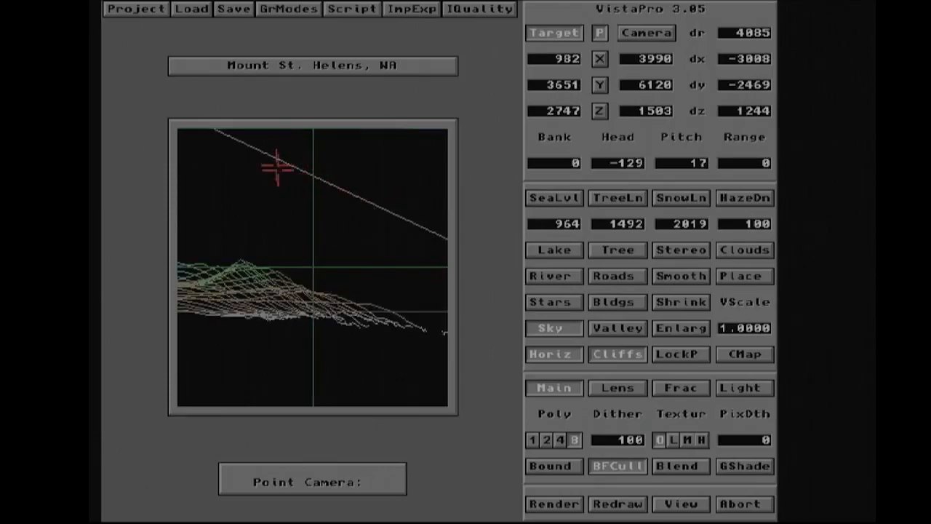
pyautogui.click(265, 257)
pyautogui.click(262, 263)
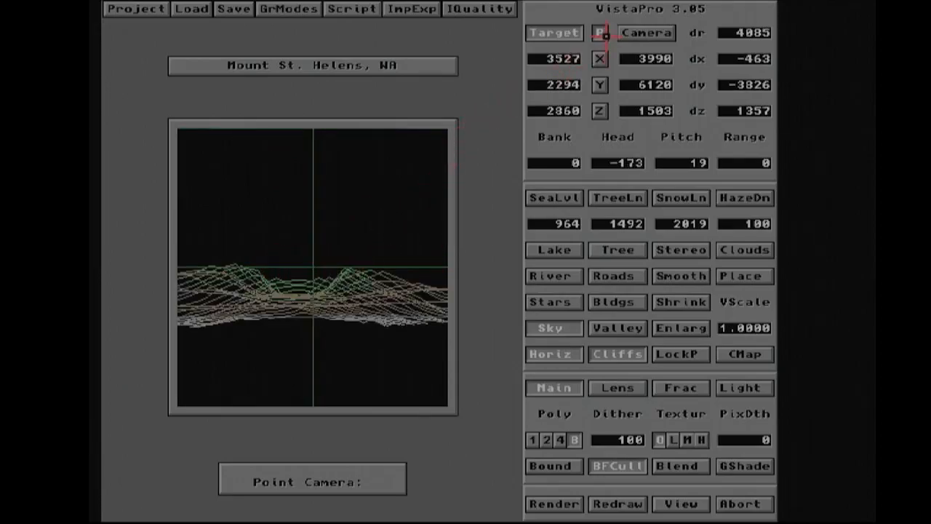
pyautogui.click(597, 32)
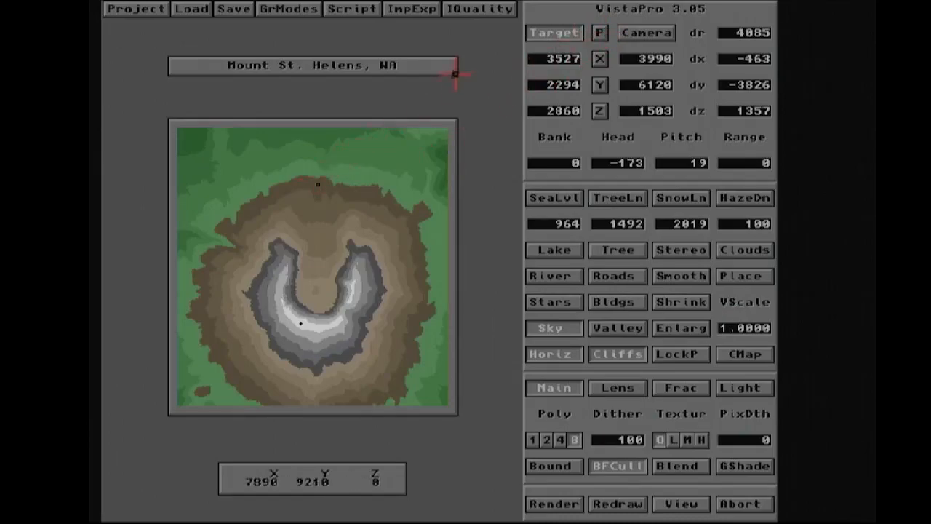
# - Move the camera onto the northern slope and set the target on the crater's inner south side
pyautogui.click(640, 32)
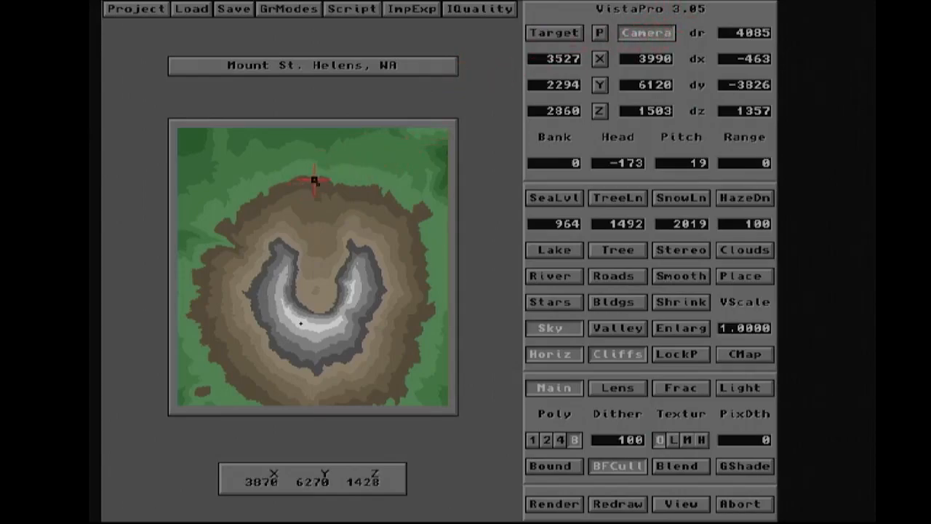
pyautogui.click(308, 180)
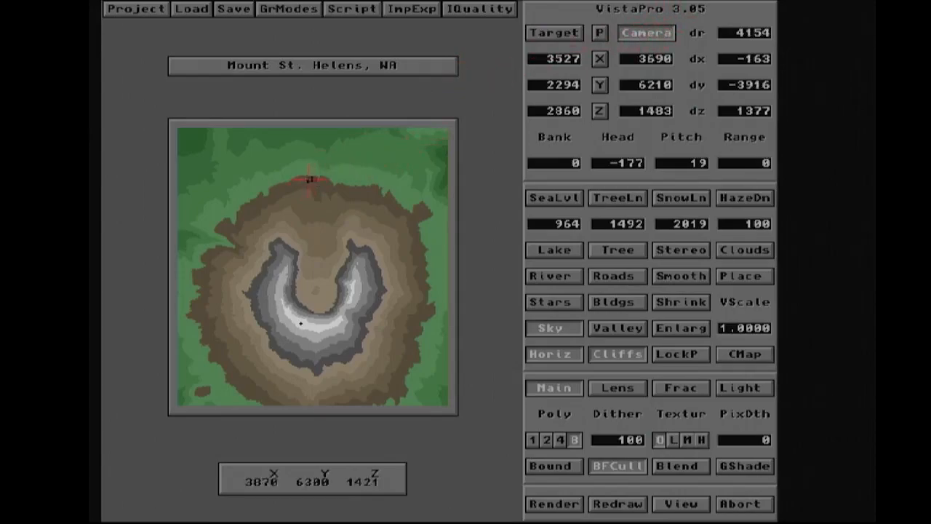
pyautogui.click(553, 32)
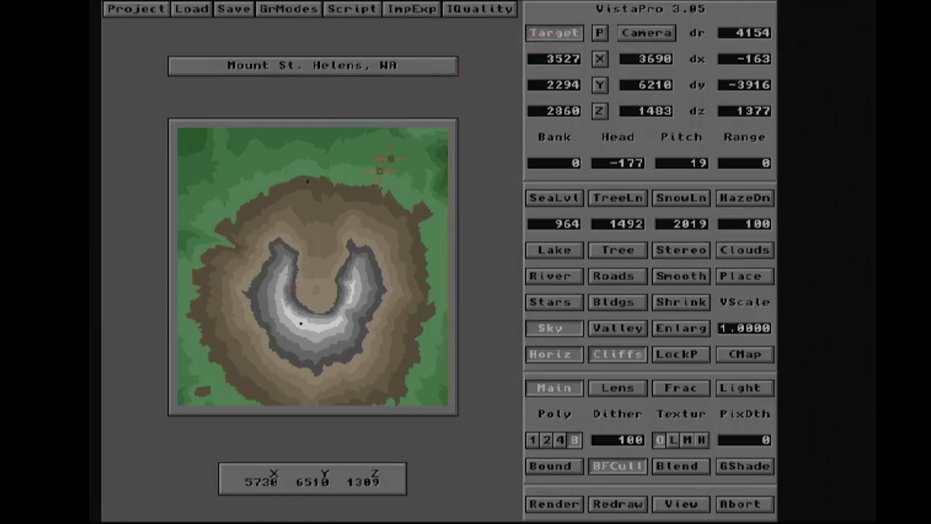
pyautogui.click(324, 322)
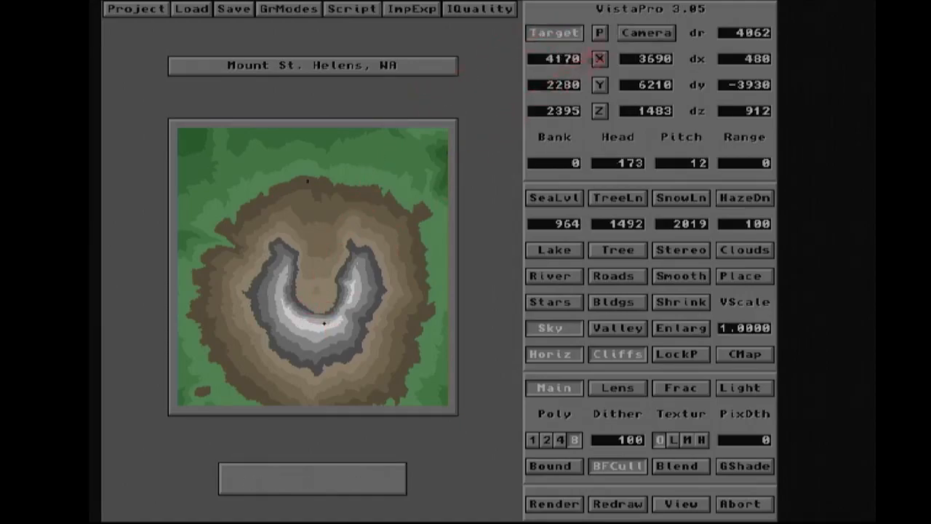
# - Re-aim the camera toward the crater by picking points in the wireframe preview
pyautogui.click(600, 32)
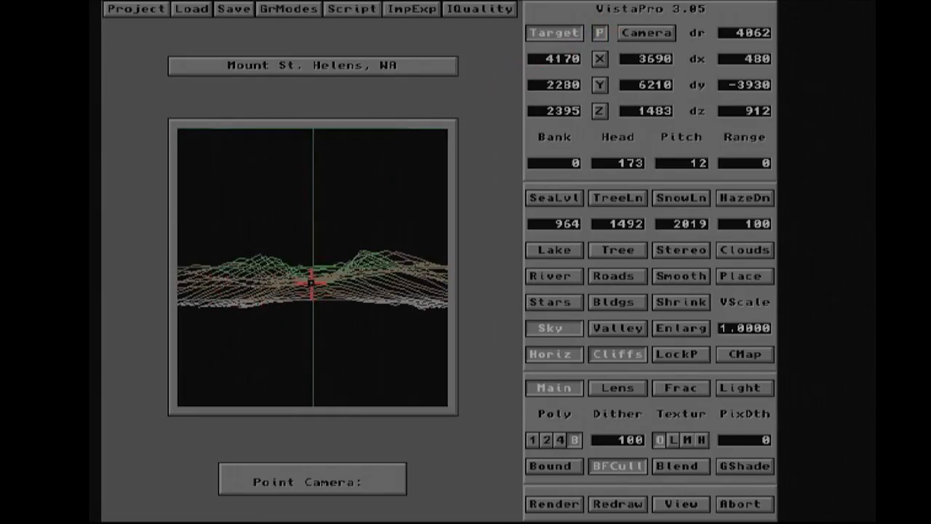
pyautogui.click(375, 279)
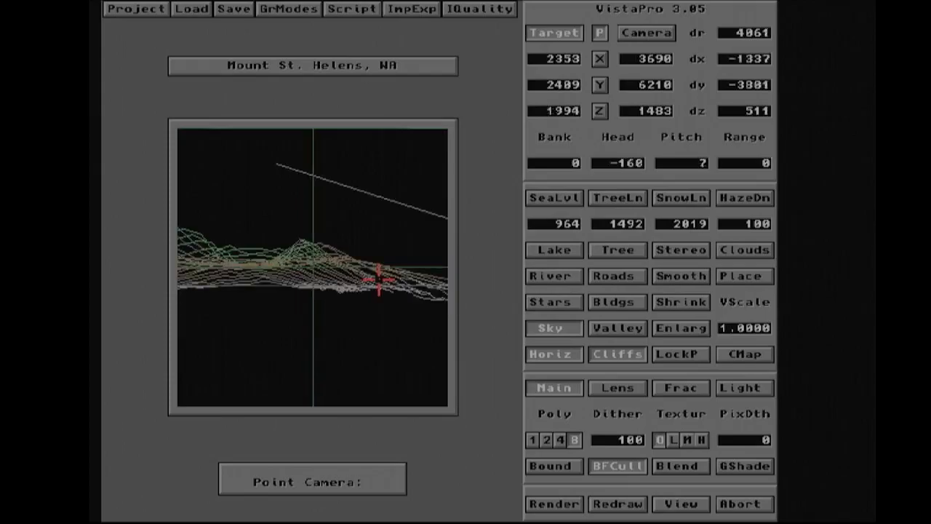
pyautogui.click(242, 271)
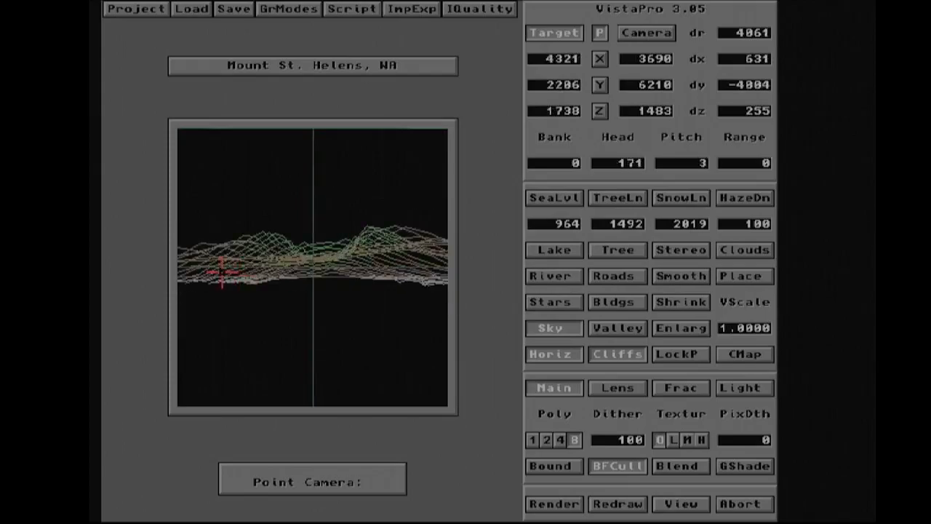
pyautogui.click(224, 273)
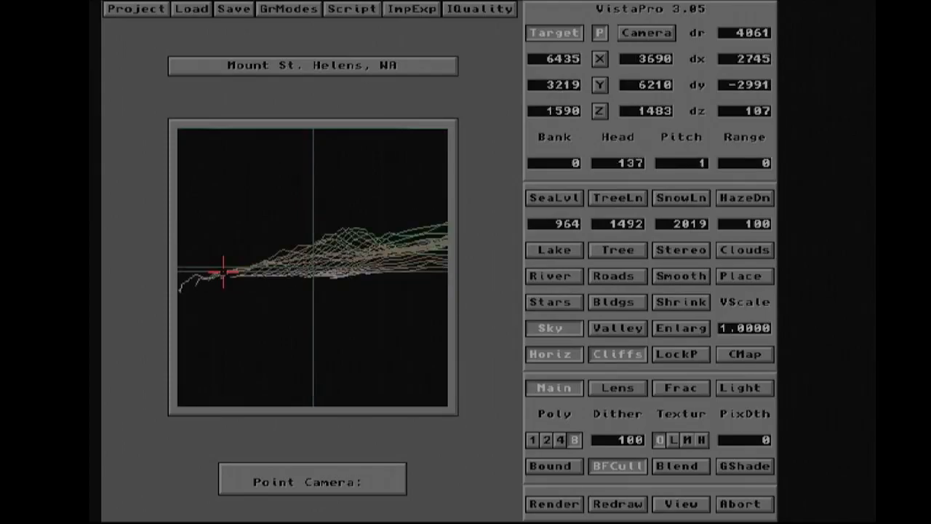
pyautogui.click(387, 266)
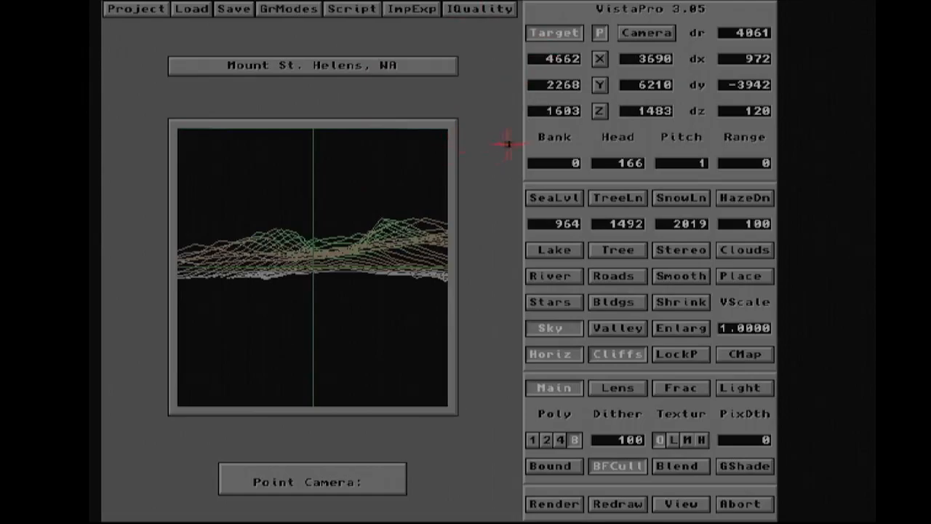
# - Set the camera's elevation to 2000
pyautogui.click(643, 32)
pyautogui.click(637, 111)
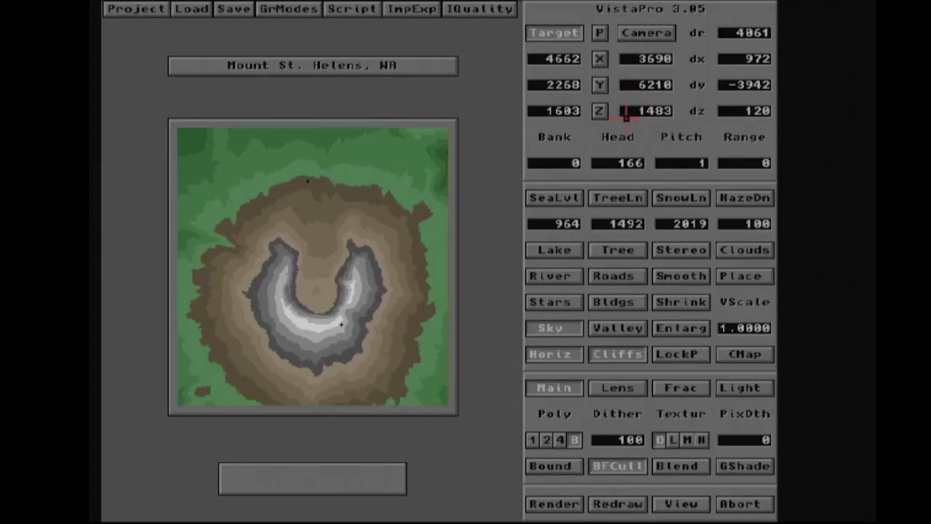
pyautogui.click(624, 112)
pyautogui.press('Delete')
pyautogui.press('Delete')
pyautogui.press('Return')
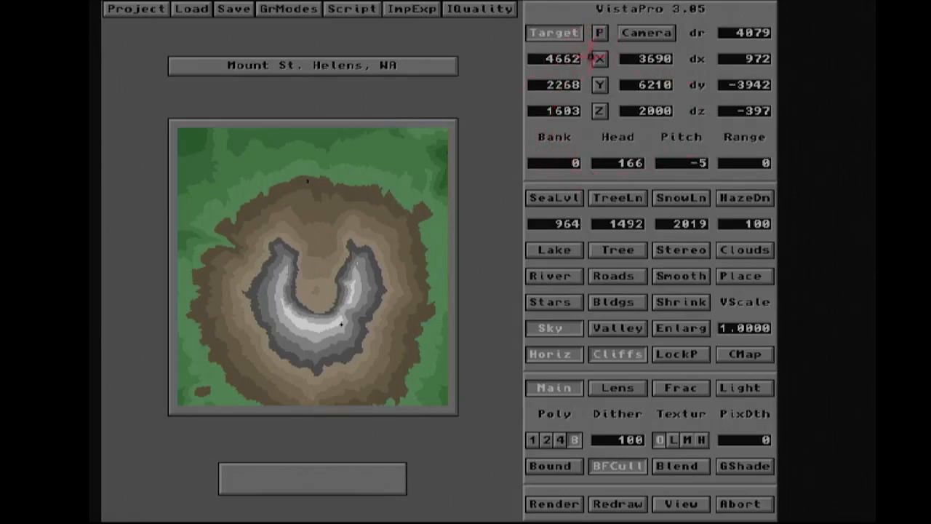
# - Aim the camera across the crater by picking points in the wireframe preview, then render the view
pyautogui.click(599, 34)
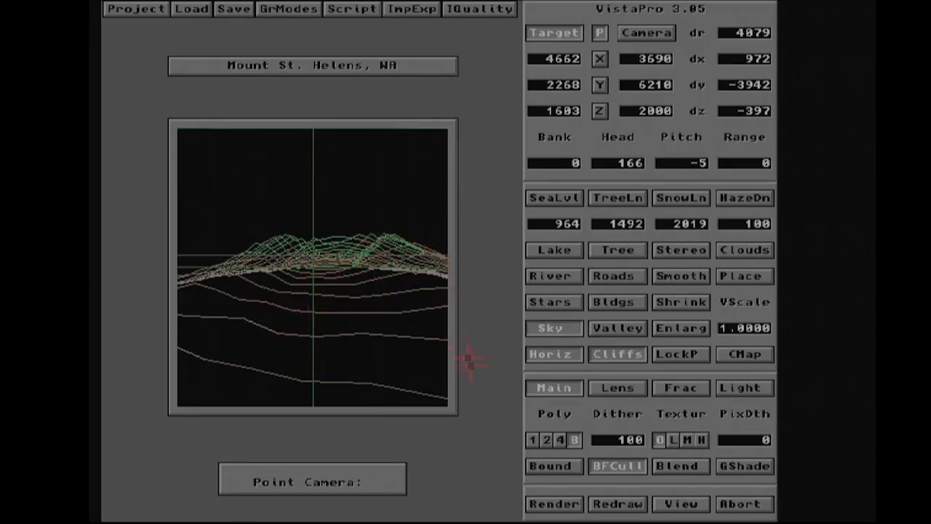
pyautogui.click(397, 260)
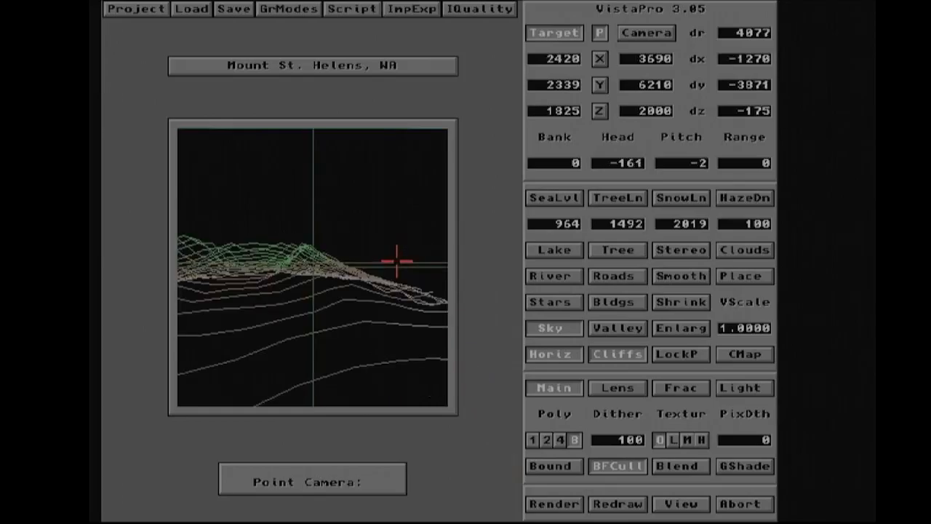
pyautogui.click(239, 260)
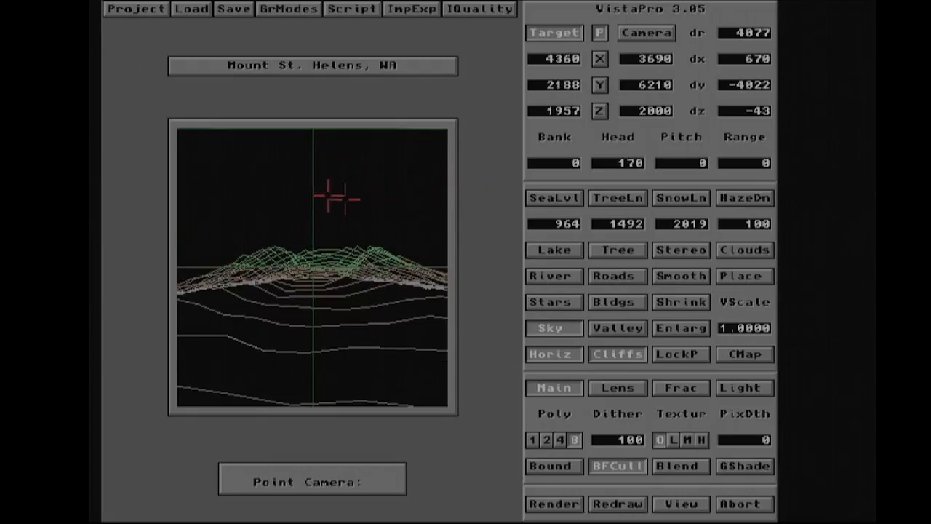
pyautogui.click(247, 270)
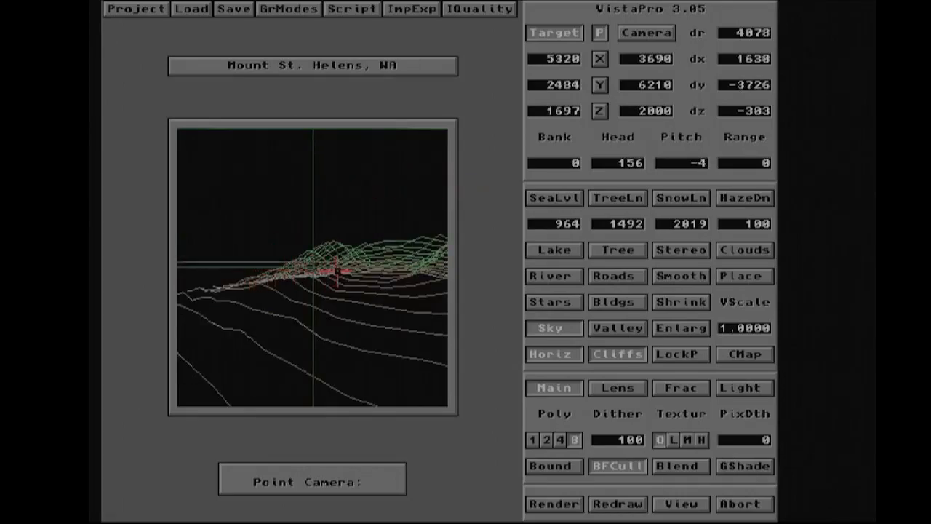
pyautogui.click(358, 271)
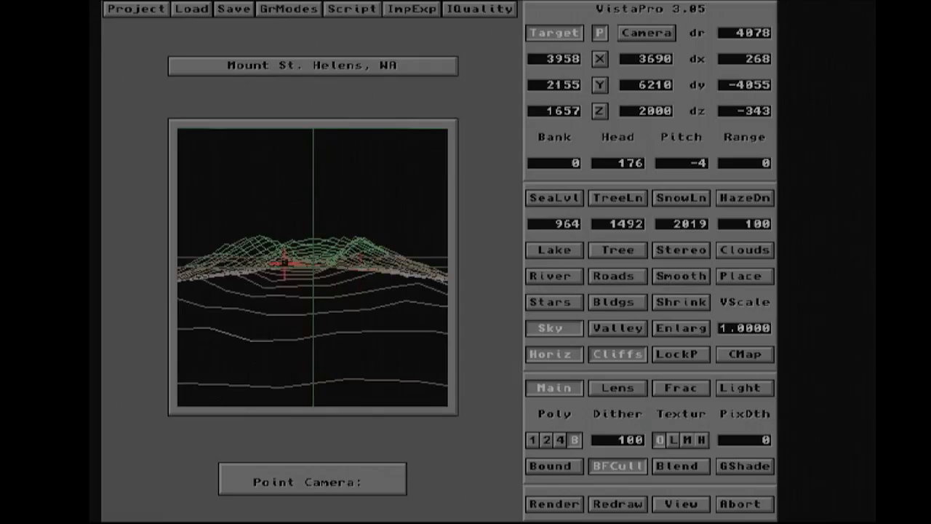
pyautogui.click(285, 264)
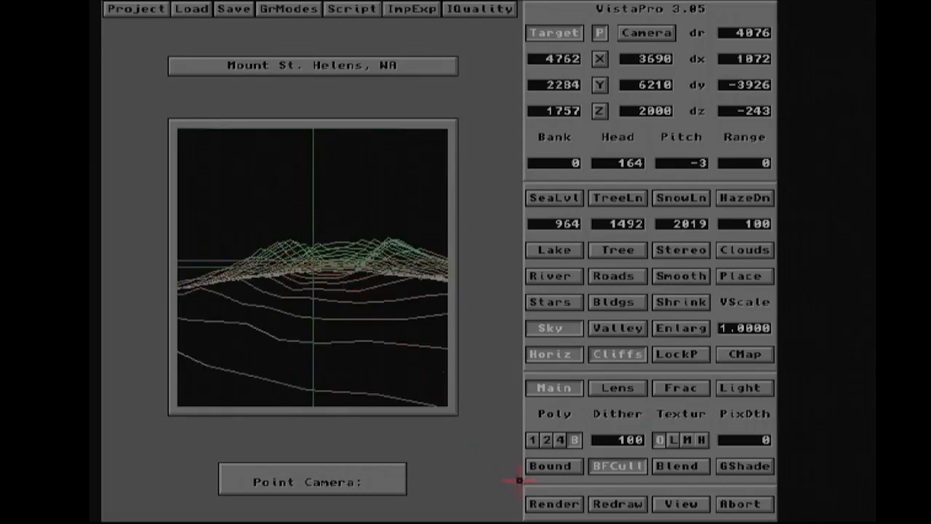
pyautogui.click(550, 503)
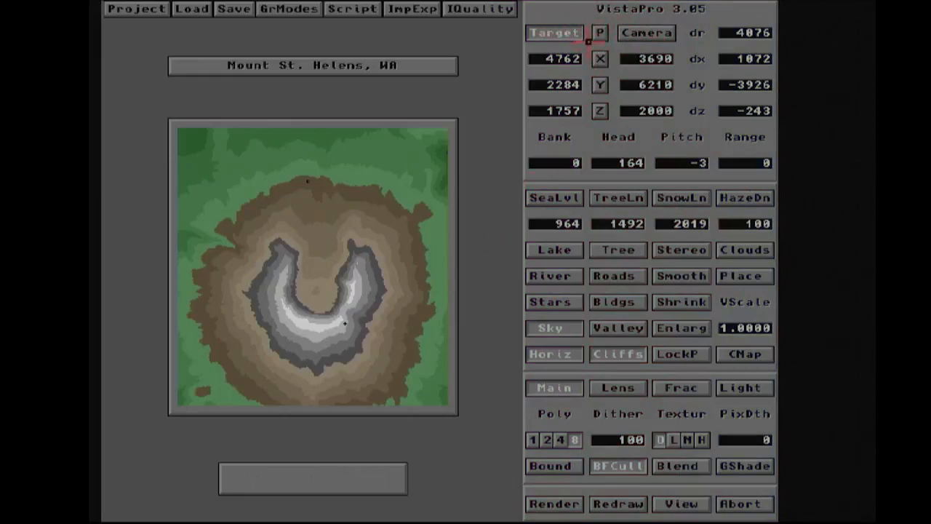
# - Move the camera to the north-northwest slope and place the target on the crater's inner east wall
pyautogui.click(647, 32)
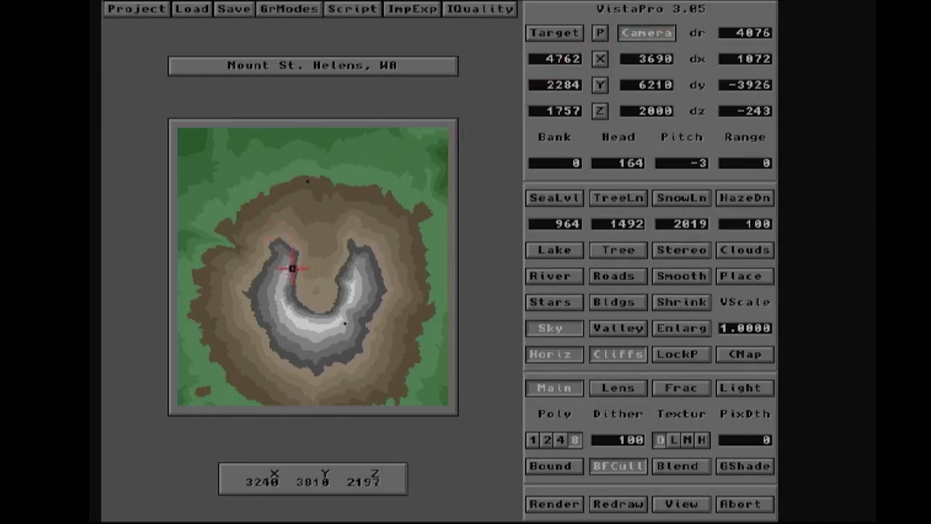
pyautogui.click(284, 168)
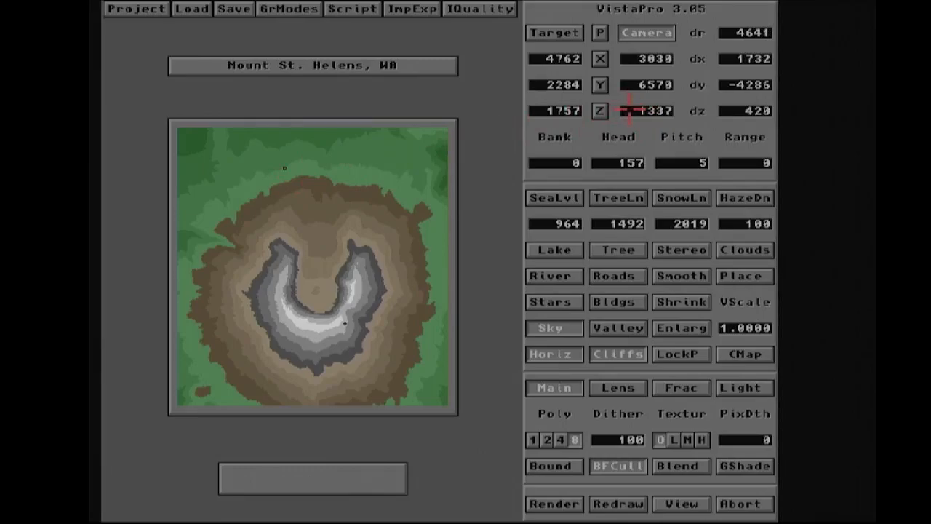
pyautogui.click(569, 33)
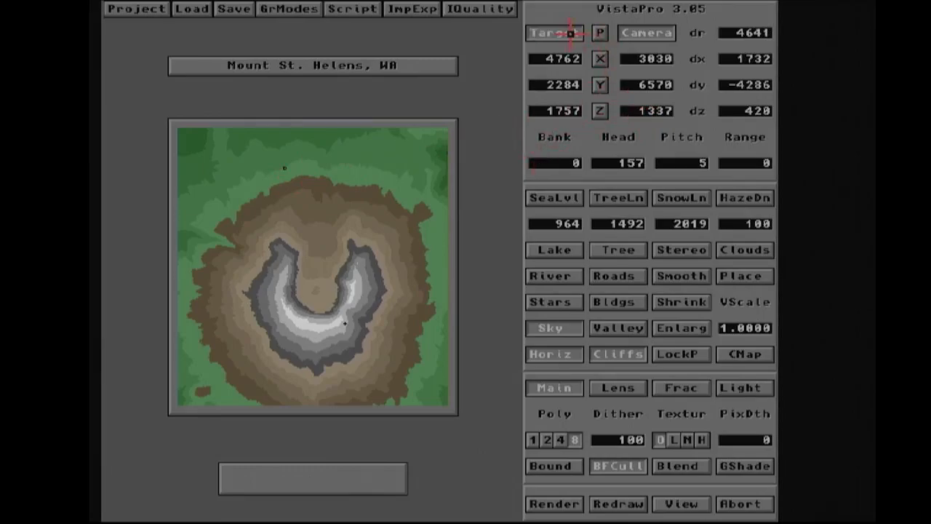
pyautogui.click(341, 295)
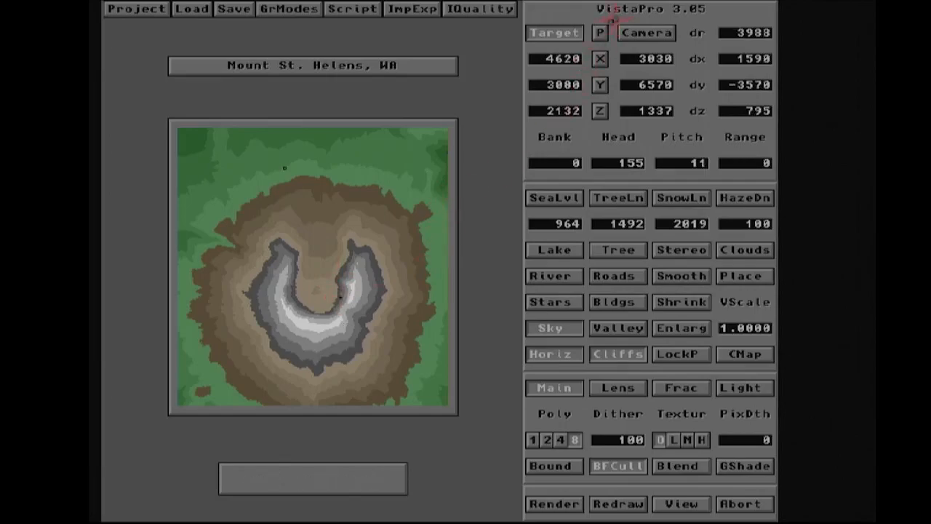
# - Fine-tune the camera's aim by picking points on the terrain in the wireframe preview
pyautogui.click(599, 32)
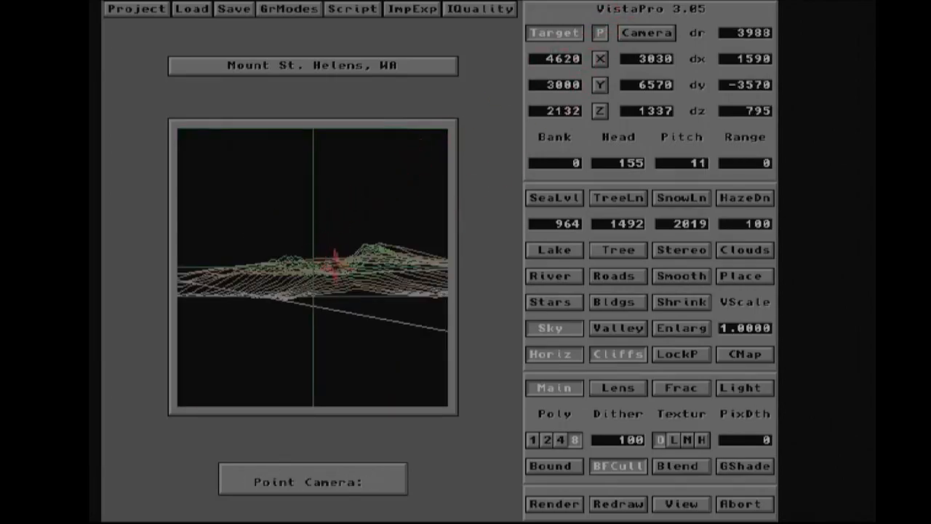
pyautogui.click(349, 271)
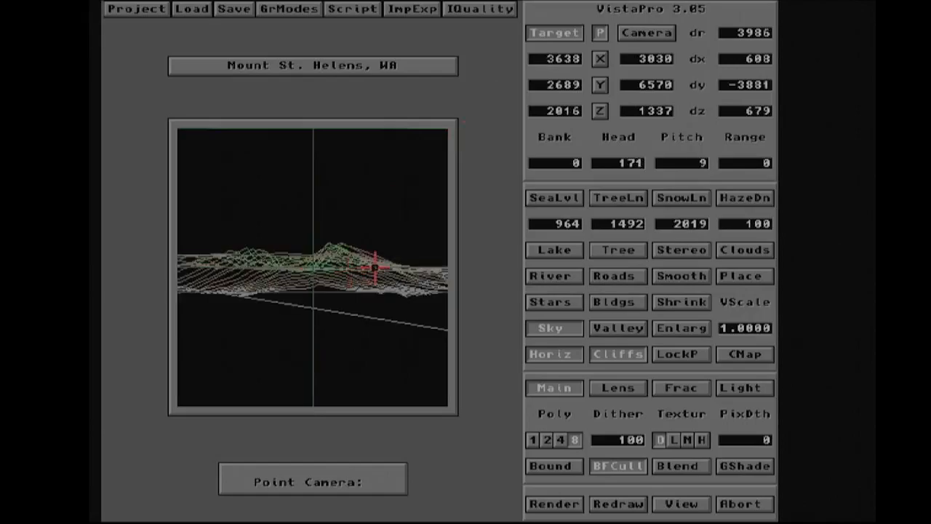
pyautogui.click(376, 267)
pyautogui.click(240, 265)
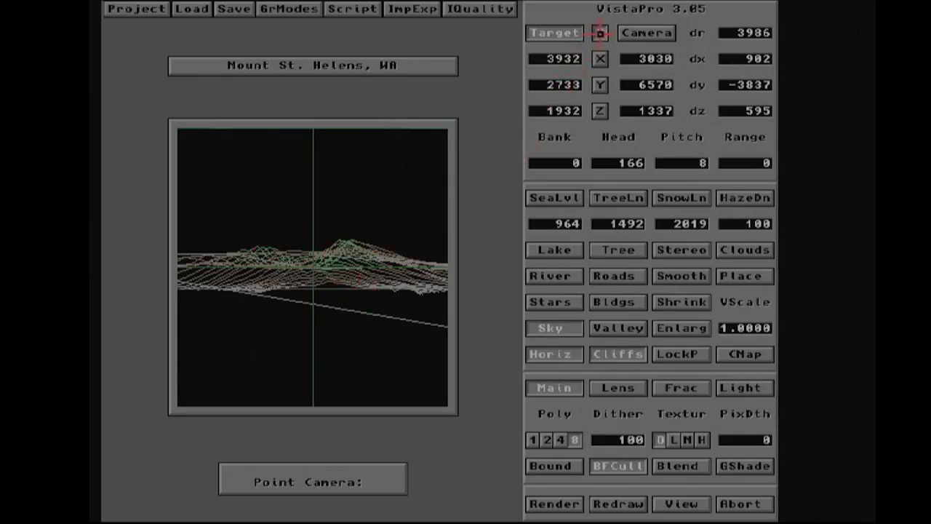
pyautogui.click(599, 33)
# - Set the camera's elevation to 2000 and reopen the wireframe preview
pyautogui.click(632, 109)
pyautogui.press('Delete')
pyautogui.press('Delete')
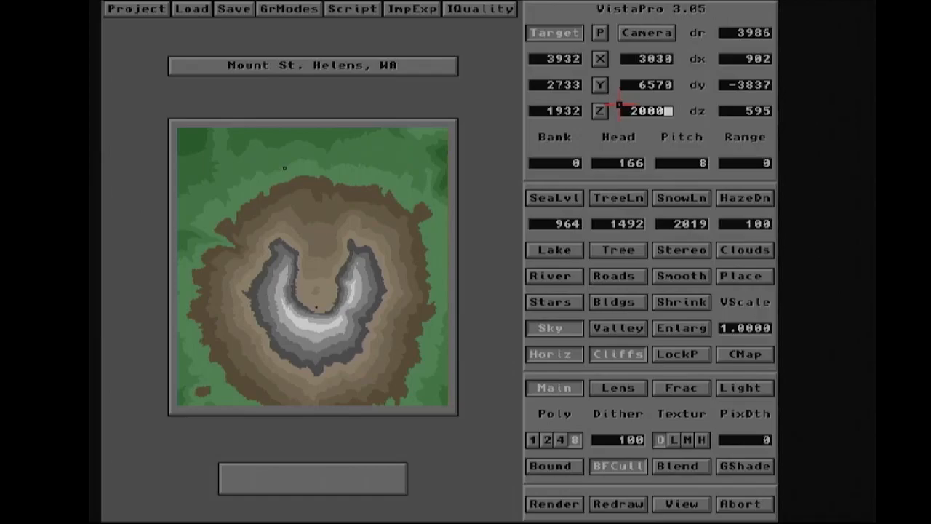
pyautogui.press('Return')
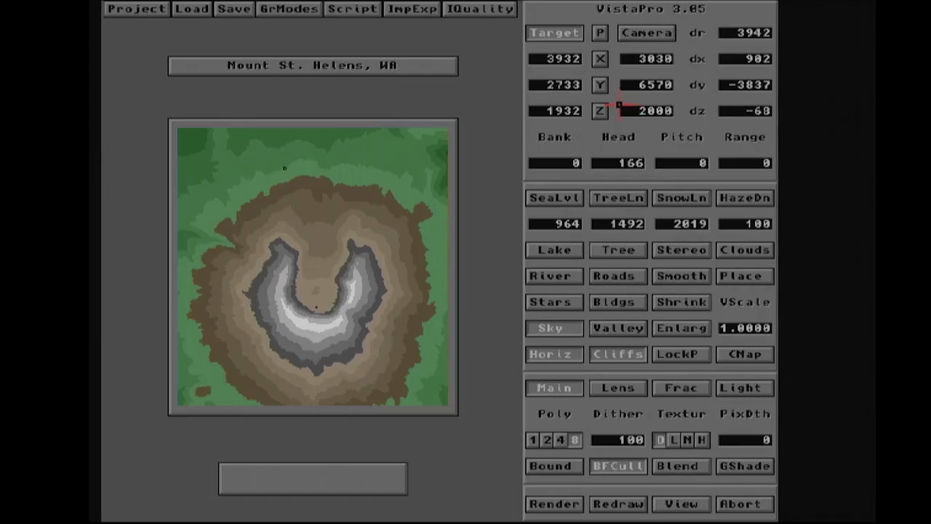
pyautogui.click(600, 33)
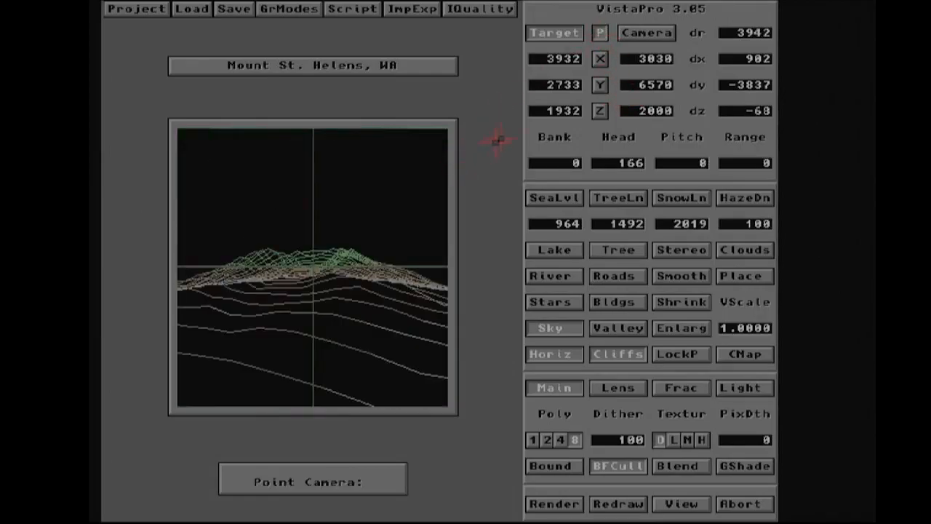
# - Try placing the camera north of the mountain and then inside the crater, previewing the wireframe view
pyautogui.click(598, 35)
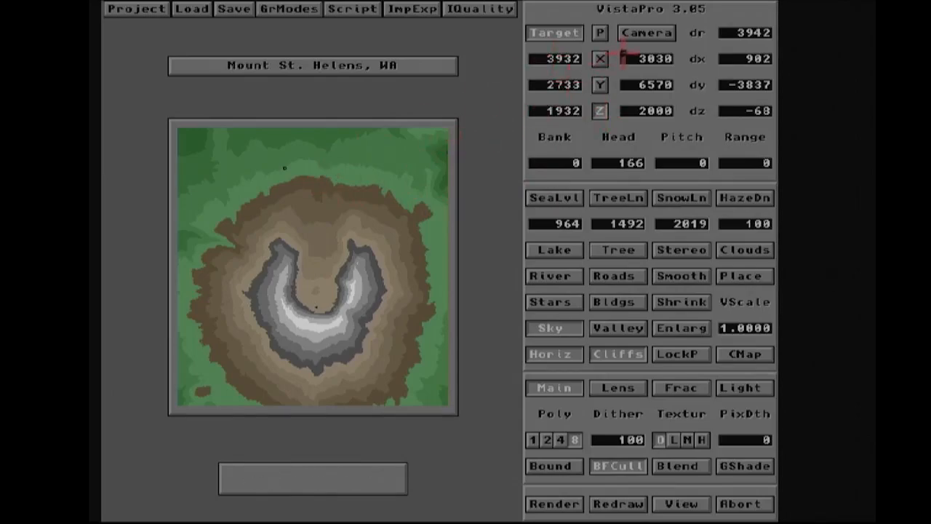
pyautogui.click(634, 35)
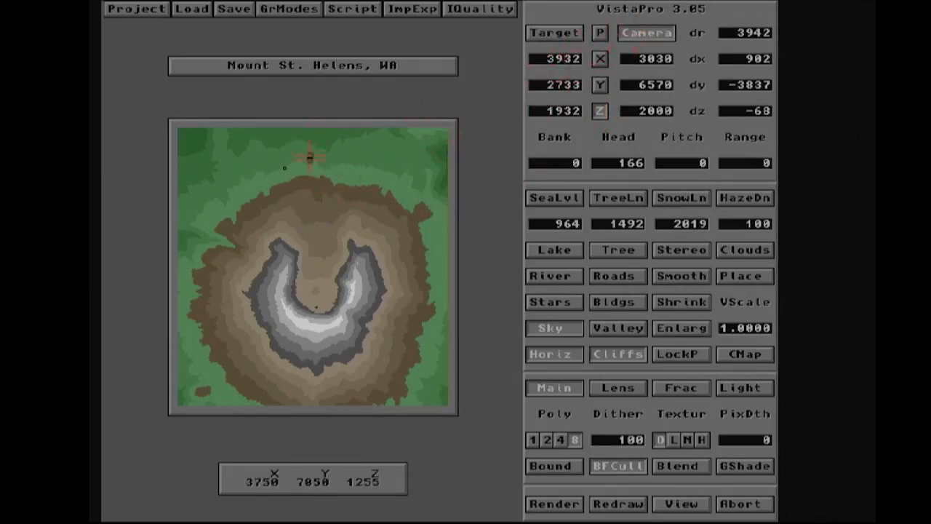
pyautogui.click(356, 174)
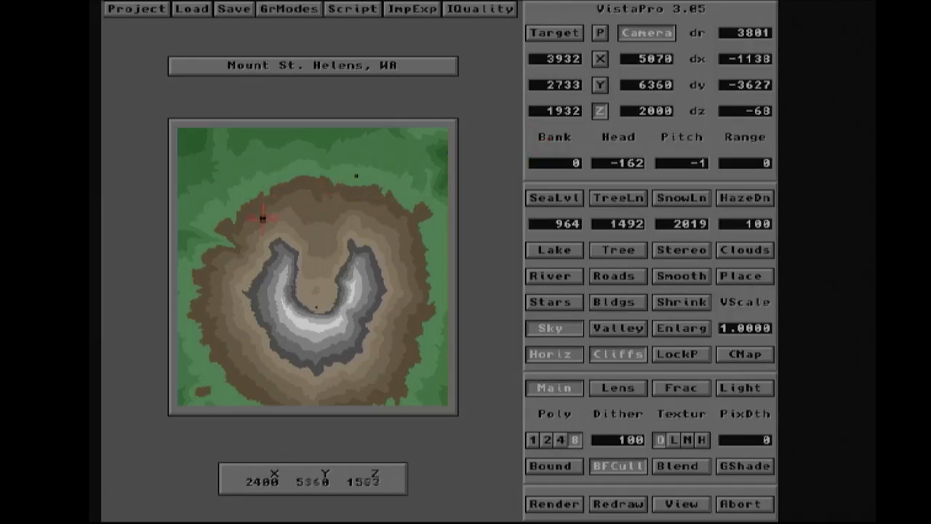
pyautogui.click(302, 321)
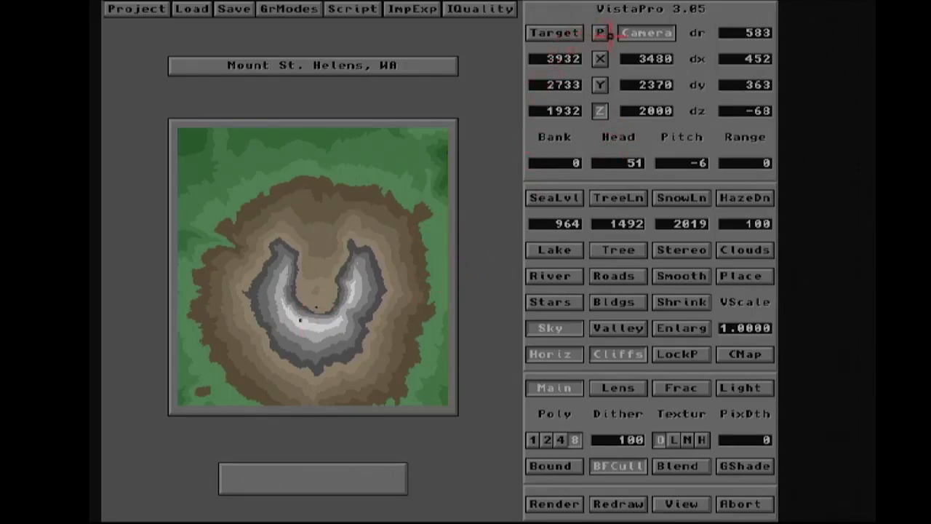
pyautogui.click(600, 33)
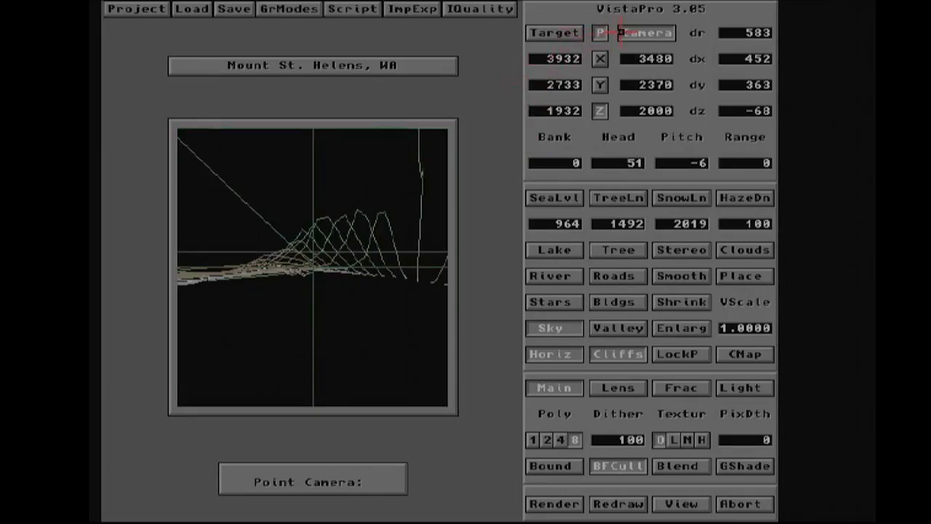
pyautogui.click(601, 31)
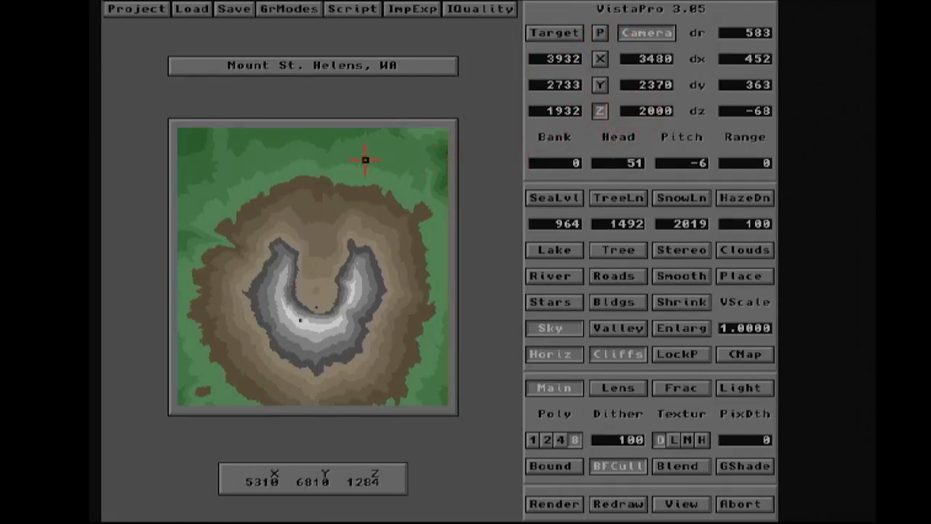
# - Place the camera on the north slope and aim it at the crater by picking a point in the wireframe preview
pyautogui.click(299, 172)
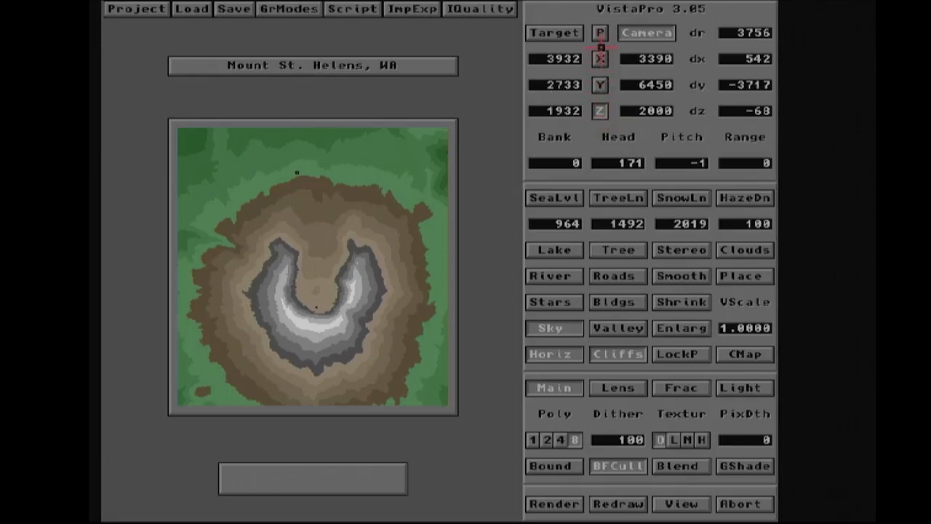
pyautogui.click(600, 33)
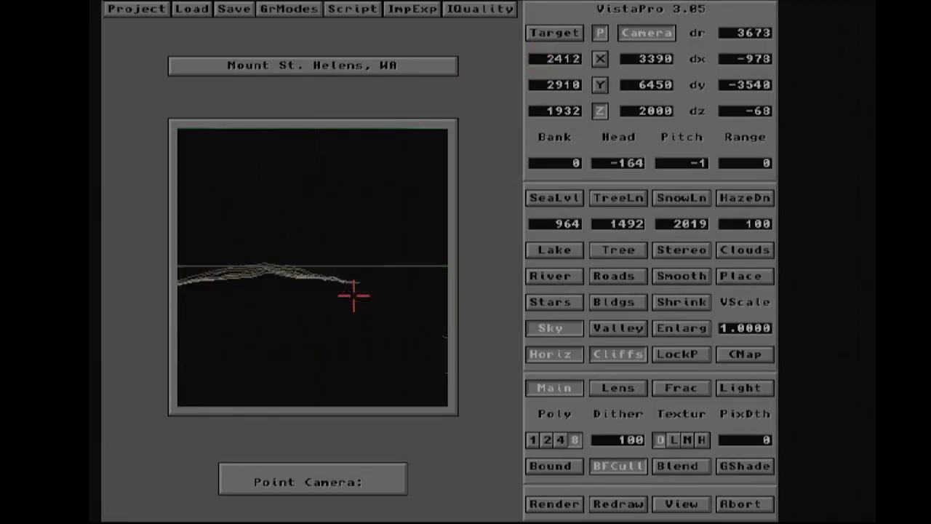
pyautogui.click(269, 290)
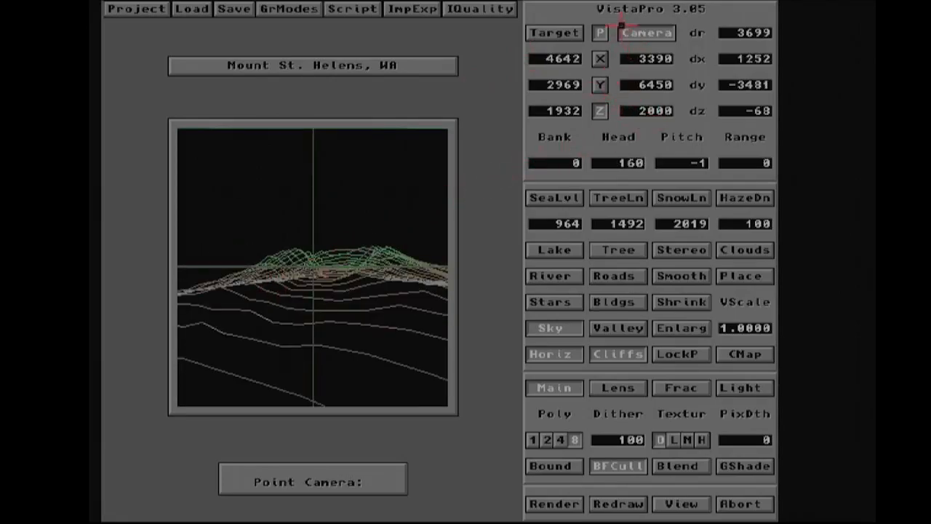
# - Try setting the camera's bank to 45 in the wireframe preview, then reset the bank to 0
pyautogui.click(598, 30)
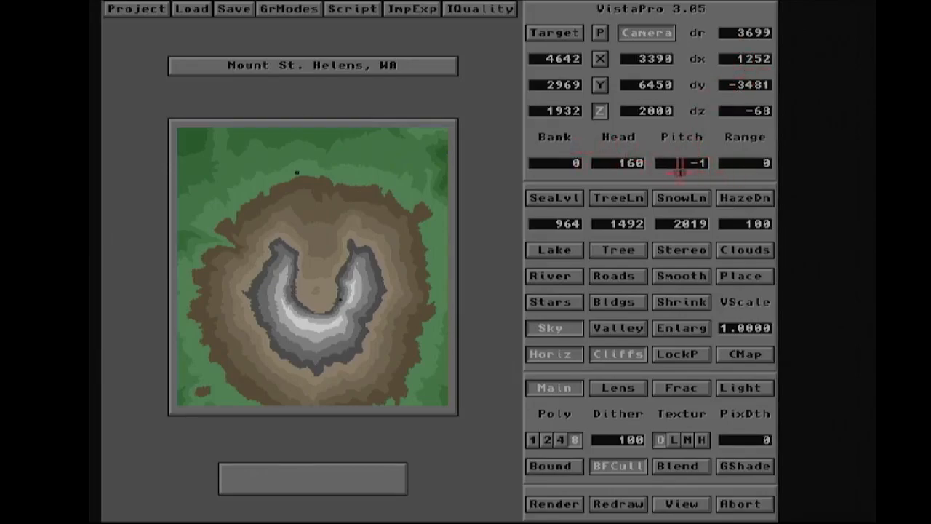
pyautogui.click(601, 32)
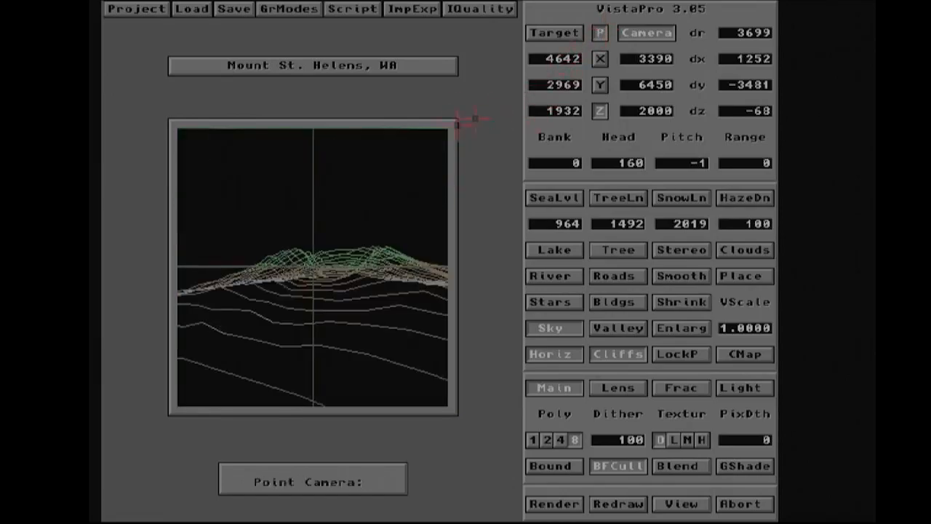
pyautogui.click(564, 163)
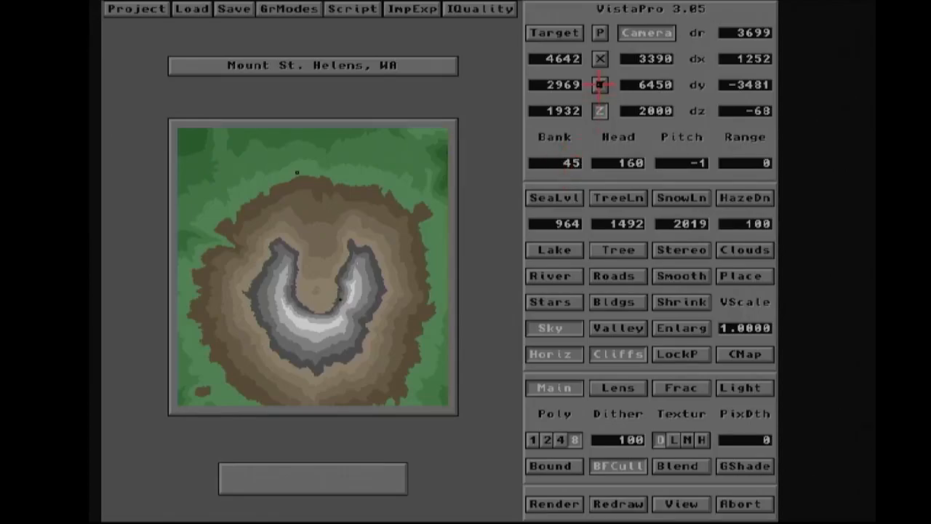
pyautogui.click(601, 32)
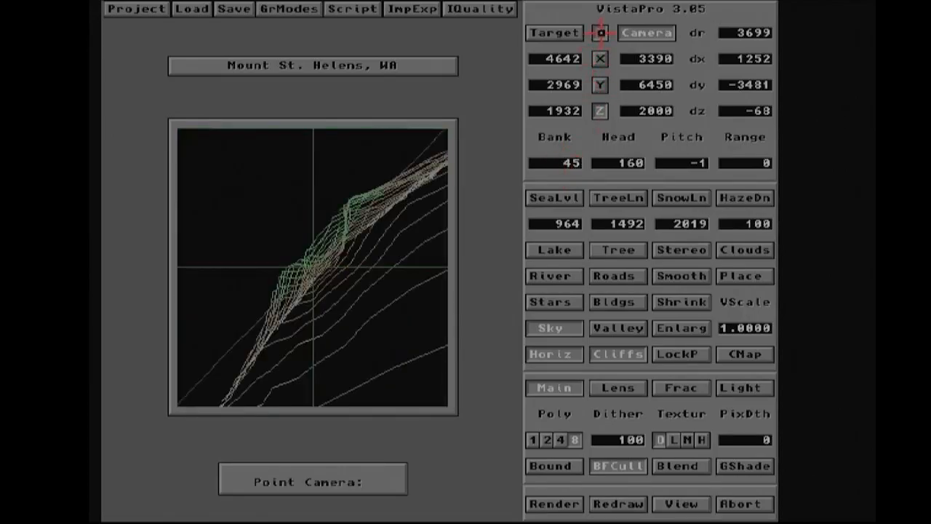
pyautogui.click(554, 163)
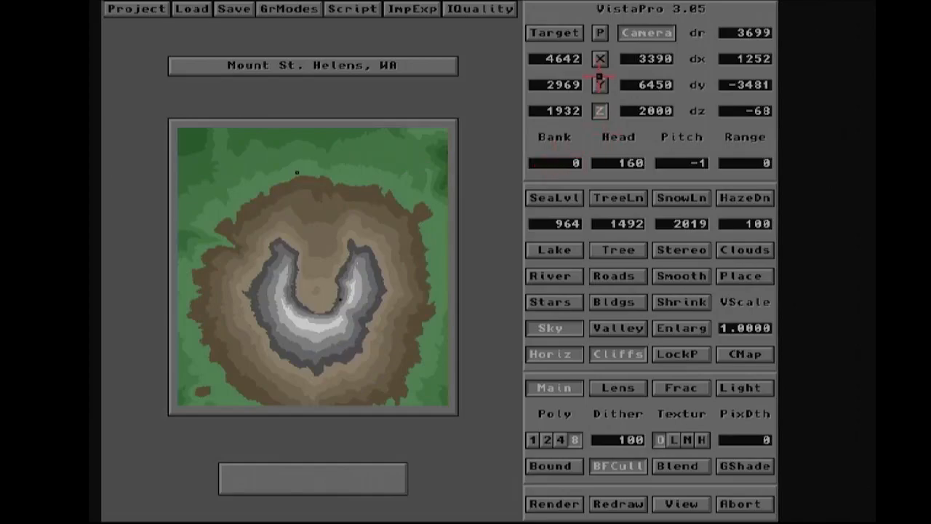
pyautogui.click(600, 32)
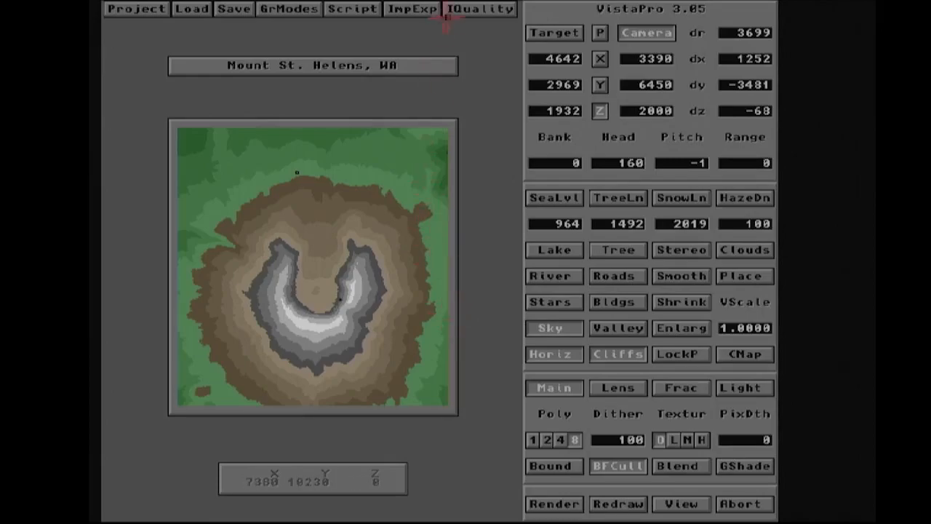
# - Switch the graphics display mode to HAM-8 and render the view
pyautogui.click(286, 13)
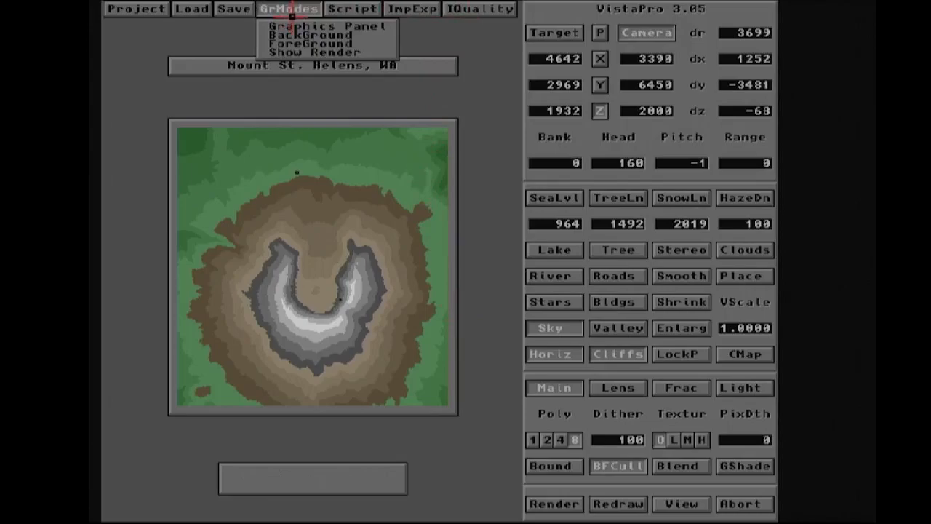
pyautogui.click(303, 27)
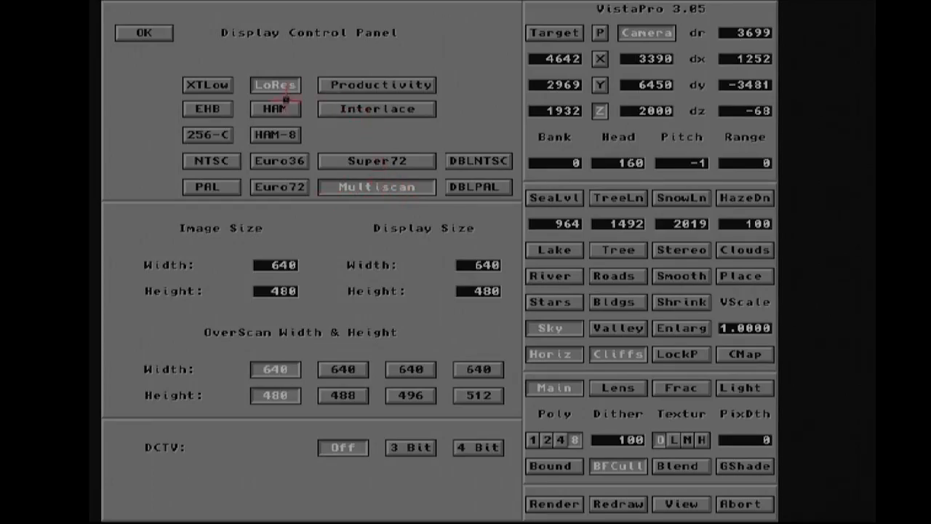
pyautogui.click(267, 135)
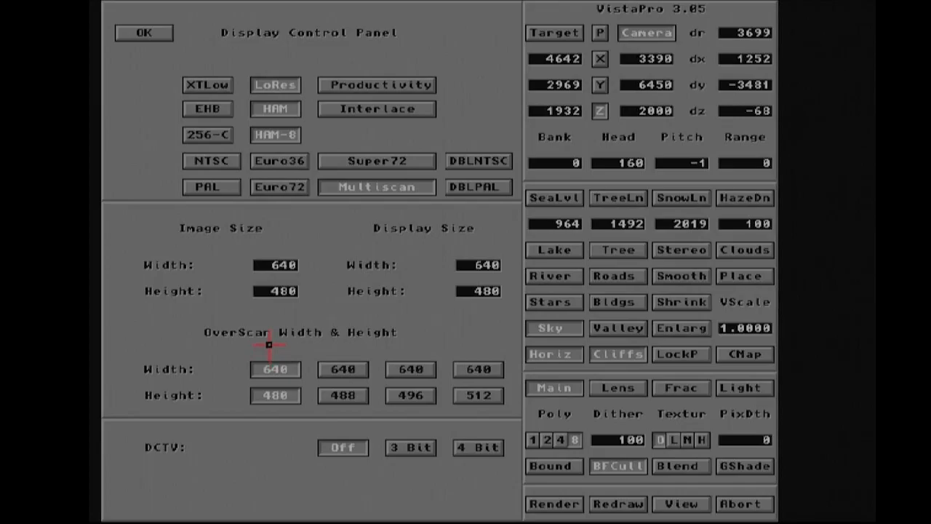
pyautogui.click(142, 30)
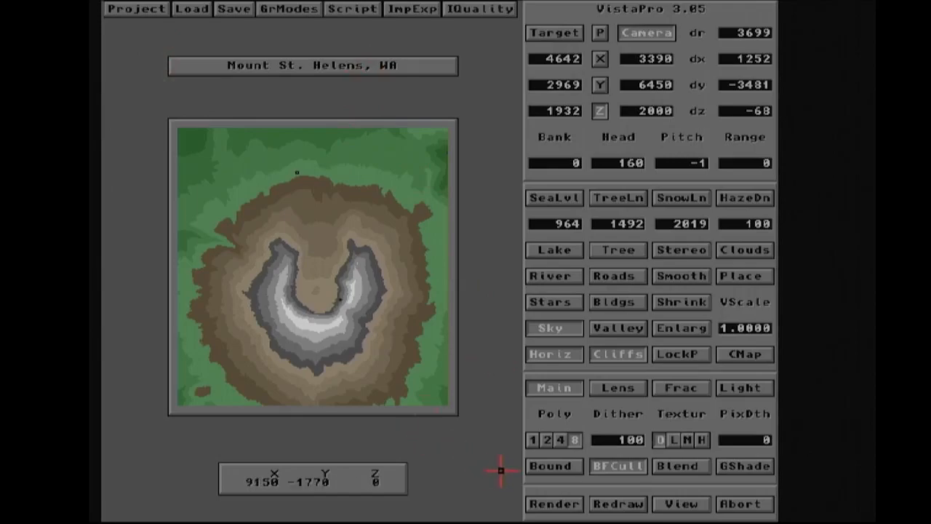
pyautogui.click(550, 503)
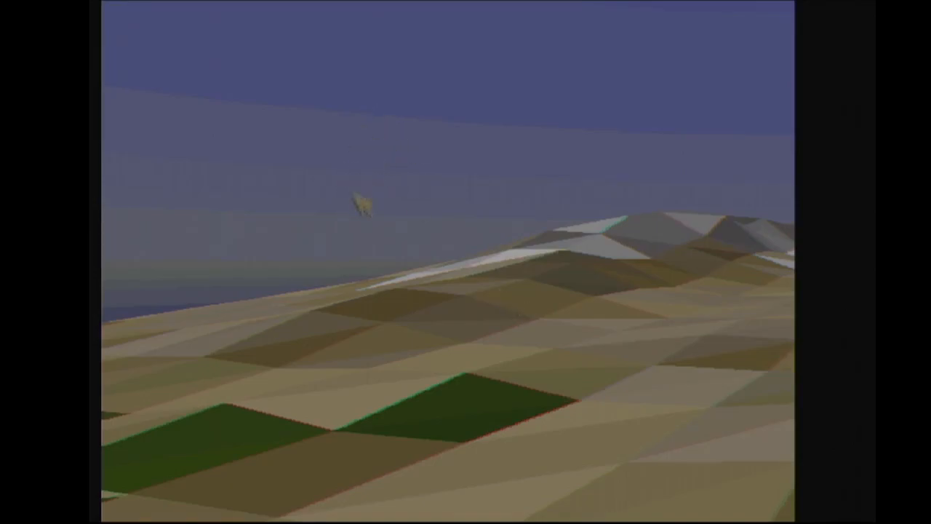
pyautogui.click(387, 266)
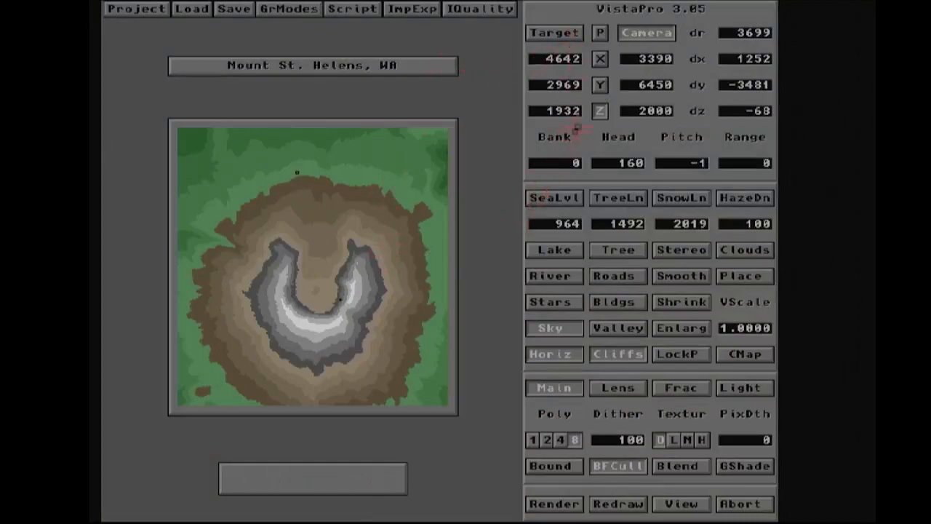
# - Re-aim the camera by picking a point on the crater rim in the wireframe preview
pyautogui.click(599, 32)
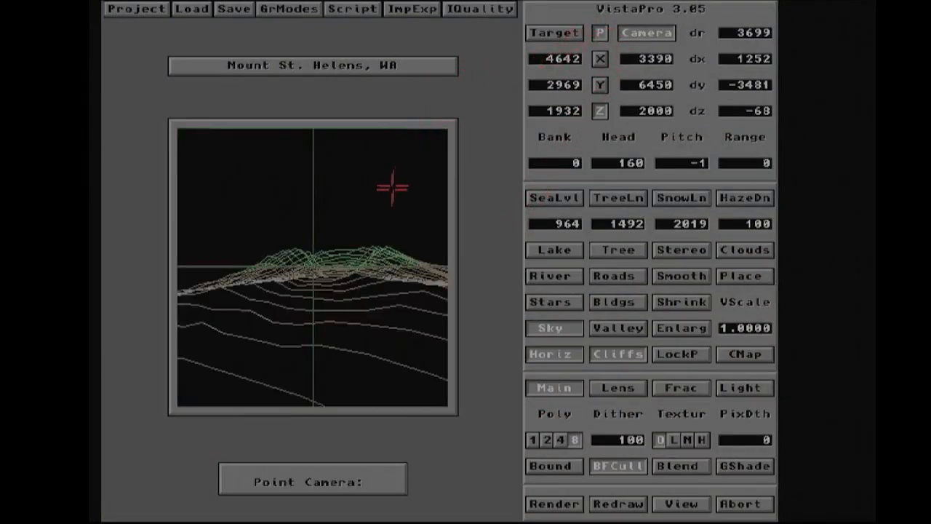
pyautogui.click(329, 277)
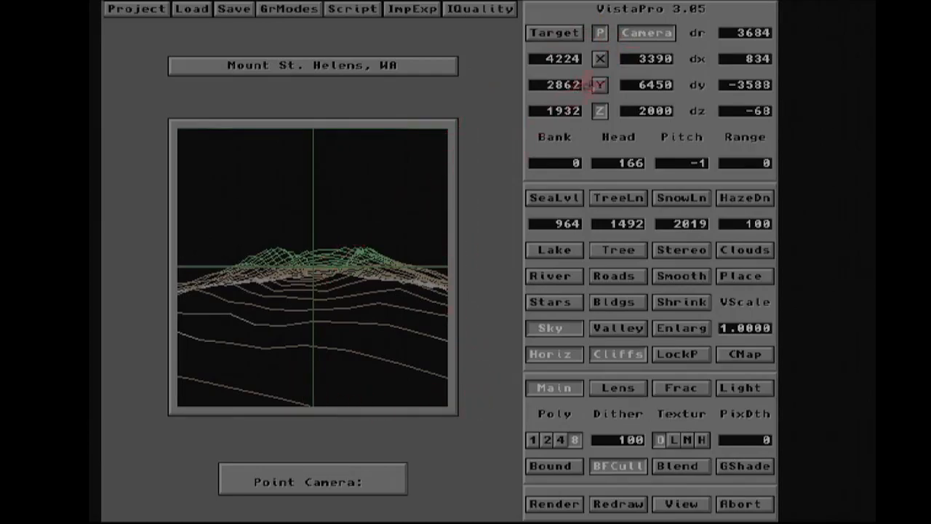
pyautogui.click(600, 33)
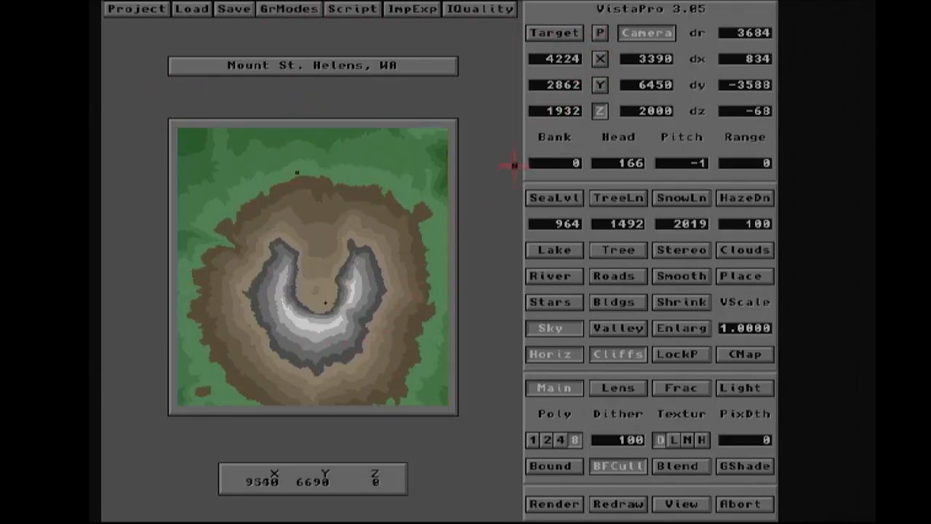
pyautogui.click(600, 33)
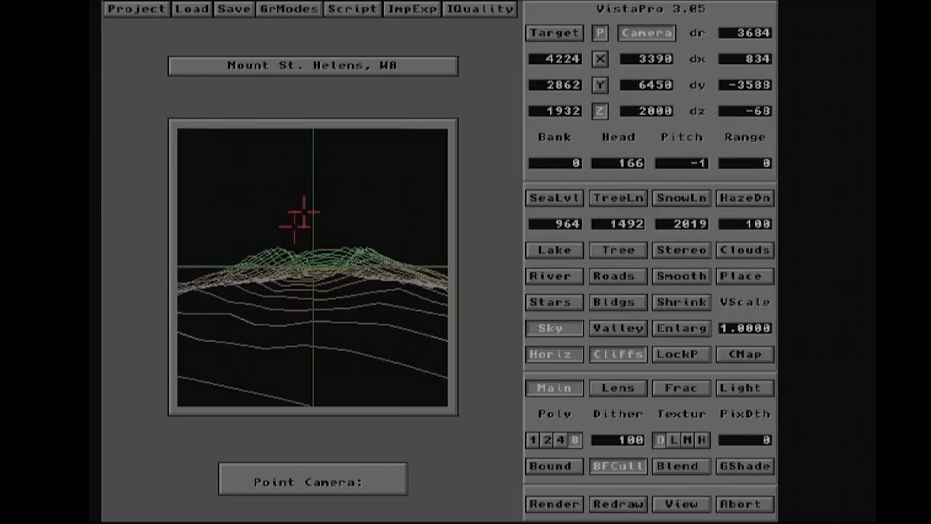
pyautogui.click(599, 33)
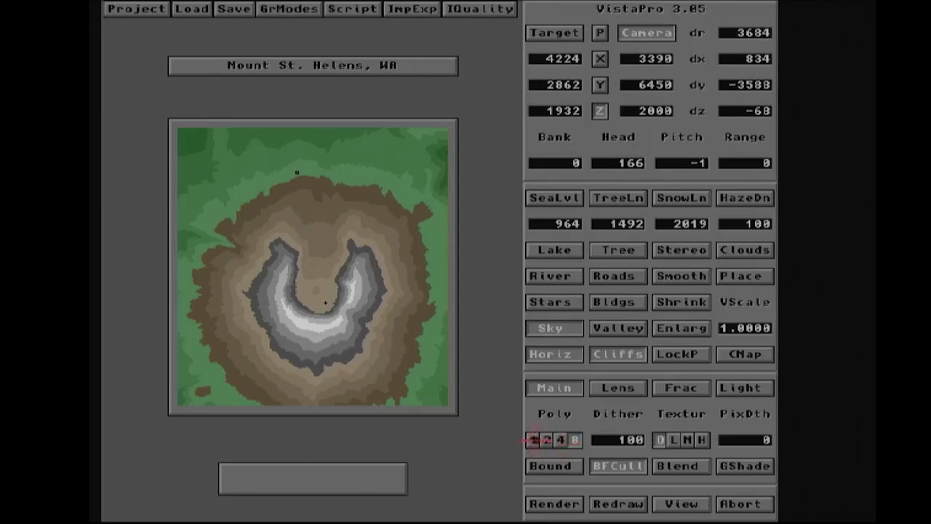
# - Set the polygon size to 2 and render the view
pyautogui.click(535, 439)
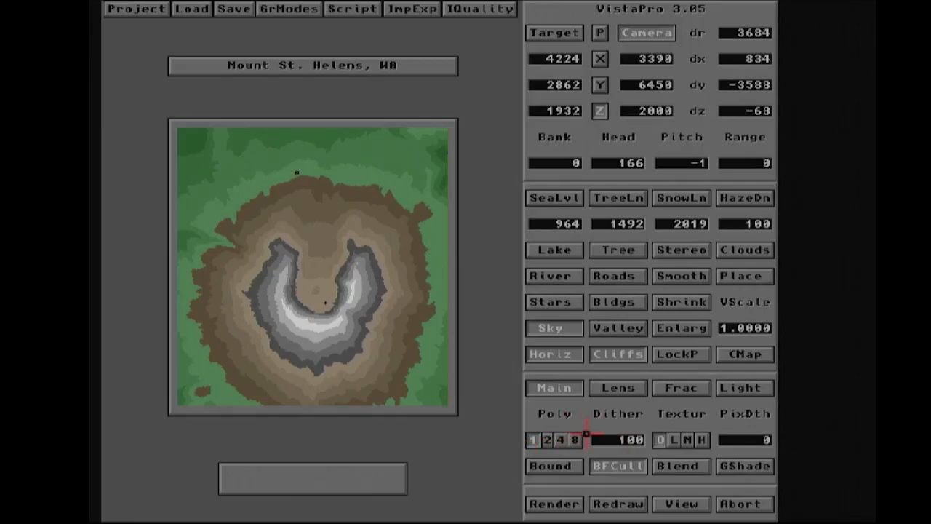
pyautogui.click(548, 441)
pyautogui.click(567, 506)
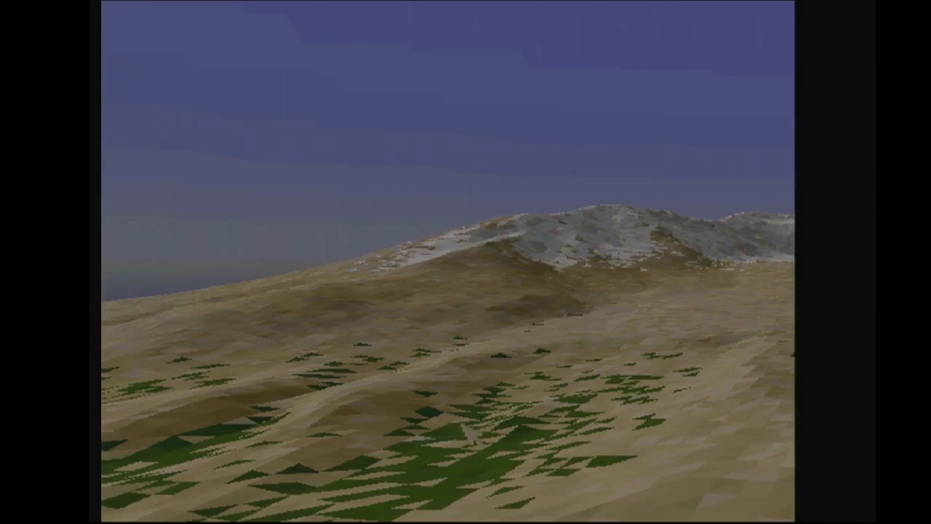
pyautogui.click(468, 432)
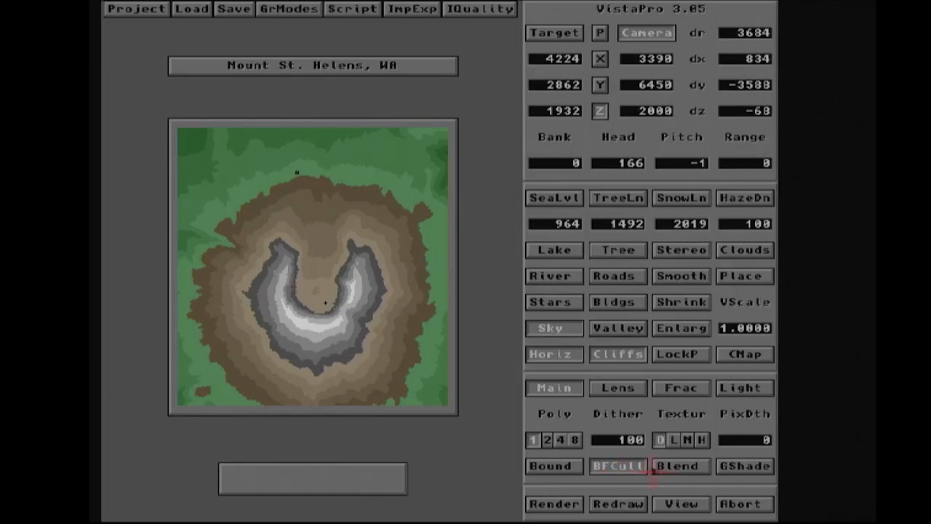
# - Turn on polygon blending and render the view again
pyautogui.click(675, 465)
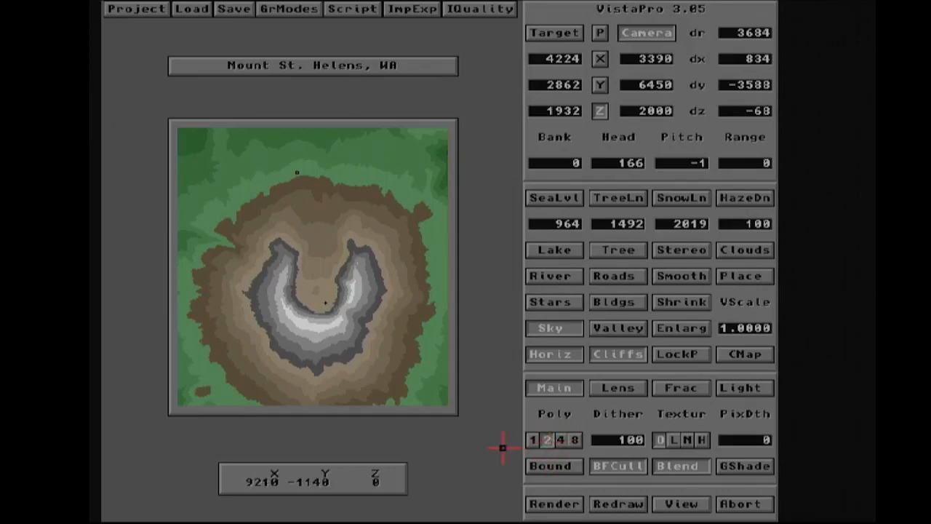
pyautogui.click(548, 440)
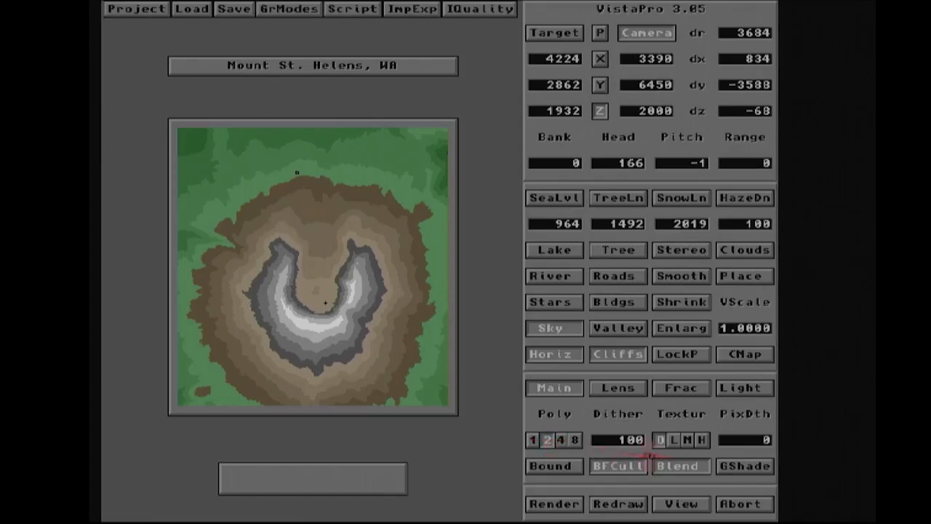
pyautogui.click(553, 504)
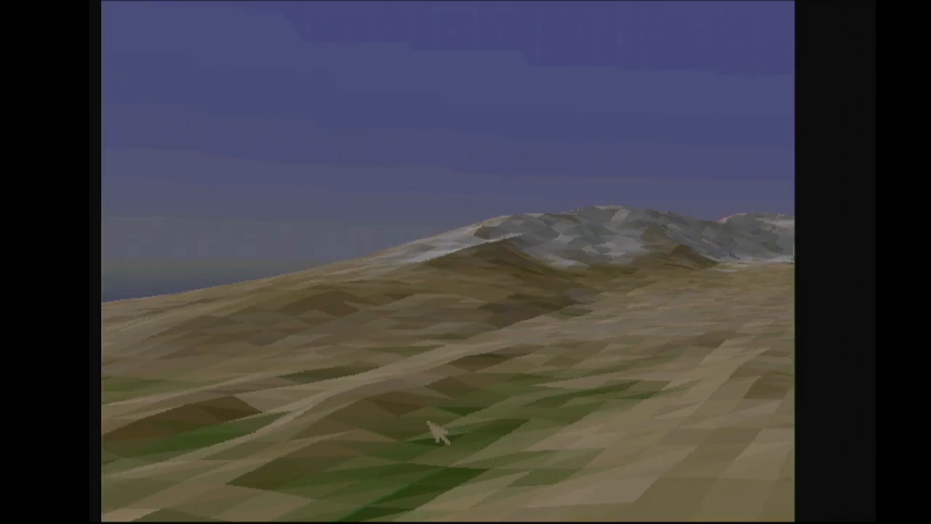
pyautogui.click(440, 434)
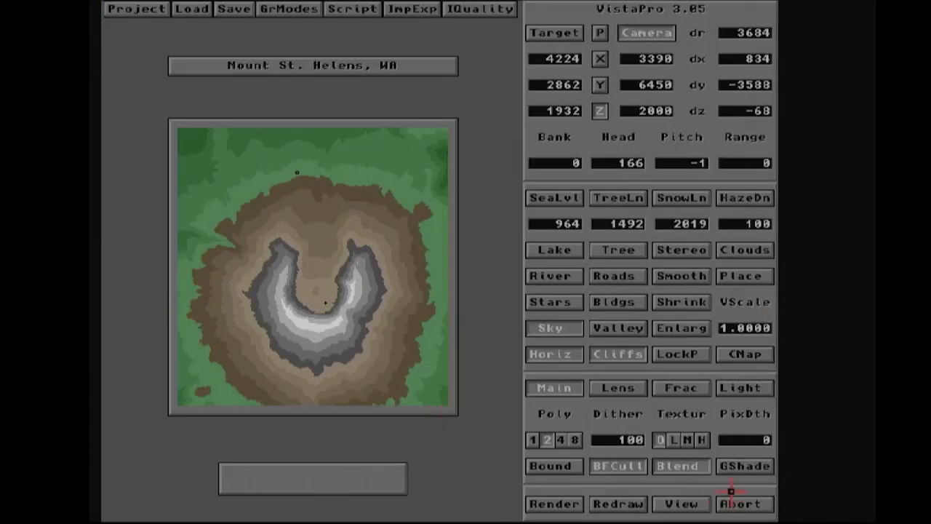
# - Turn on Gouraud shading and render the smoothed view
pyautogui.click(758, 465)
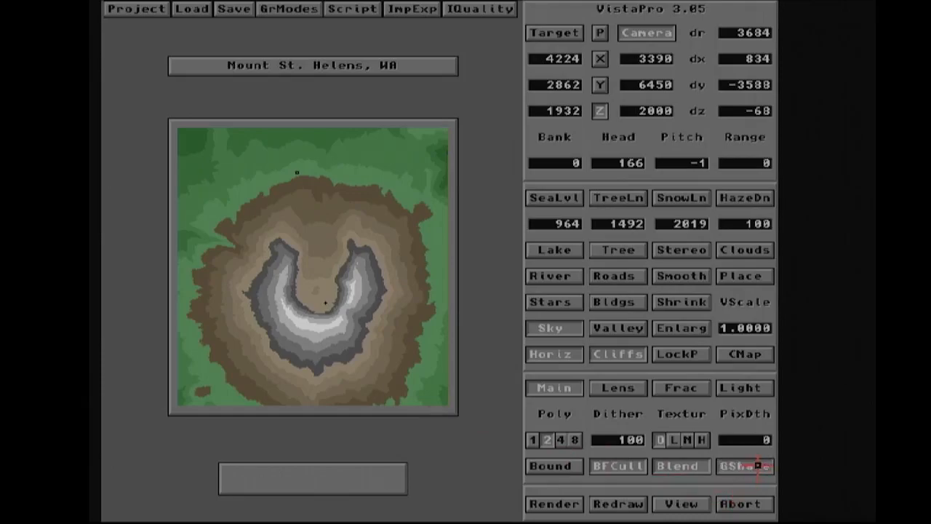
pyautogui.click(550, 504)
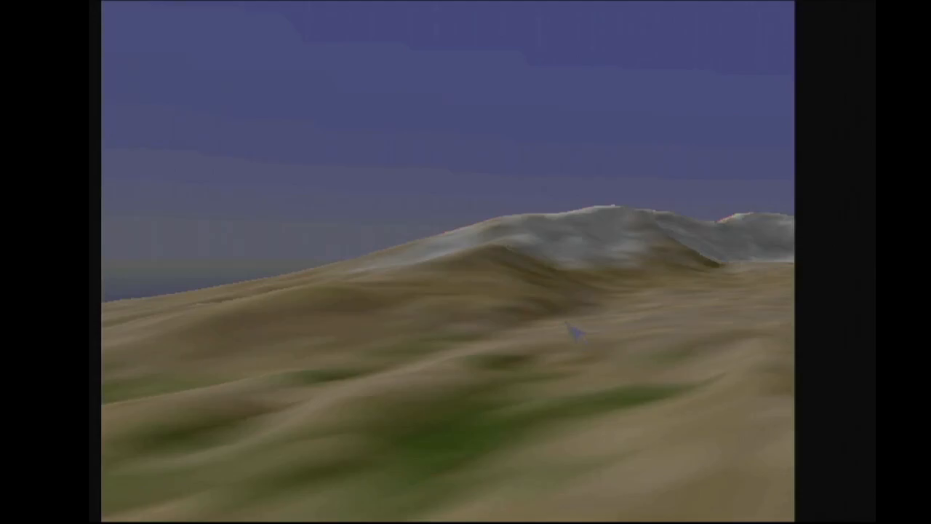
pyautogui.click(577, 331)
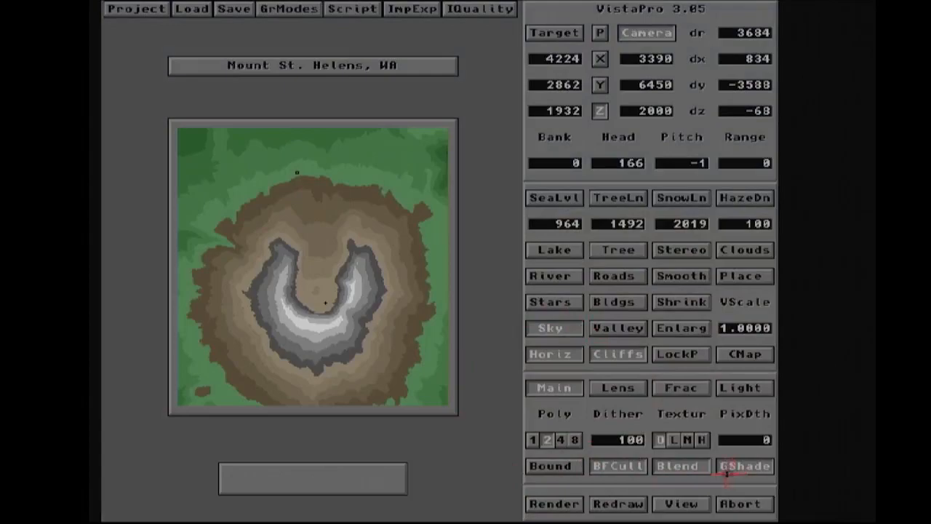
# - Apply medium texture with the Shading texture type, render the view, and return to the main screen
pyautogui.click(688, 439)
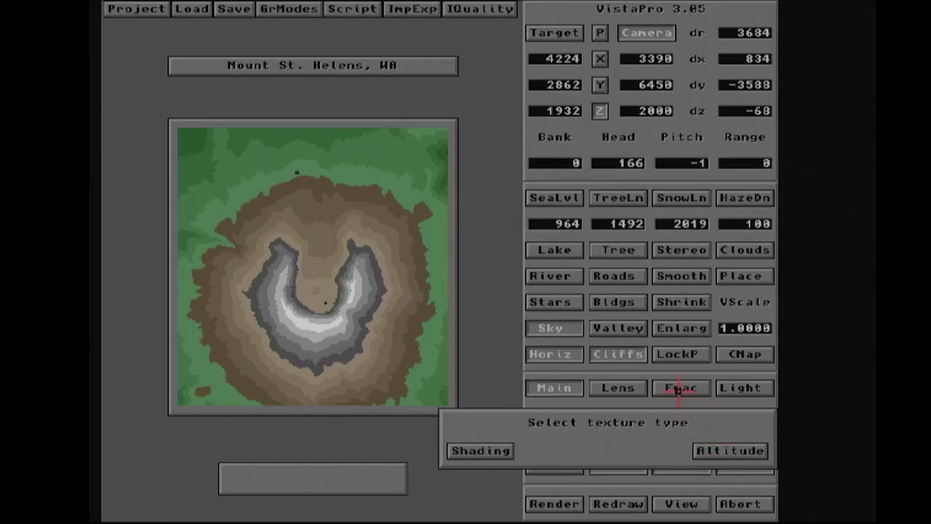
pyautogui.click(477, 451)
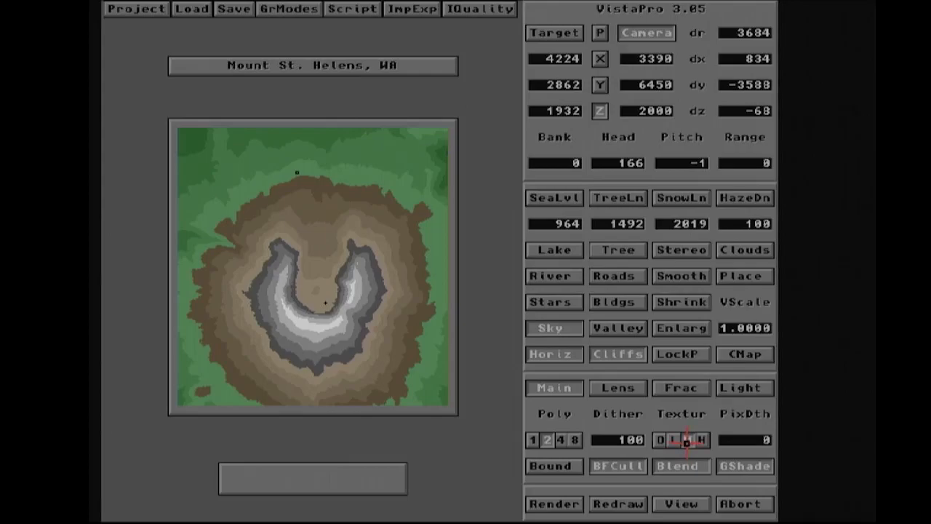
pyautogui.click(575, 502)
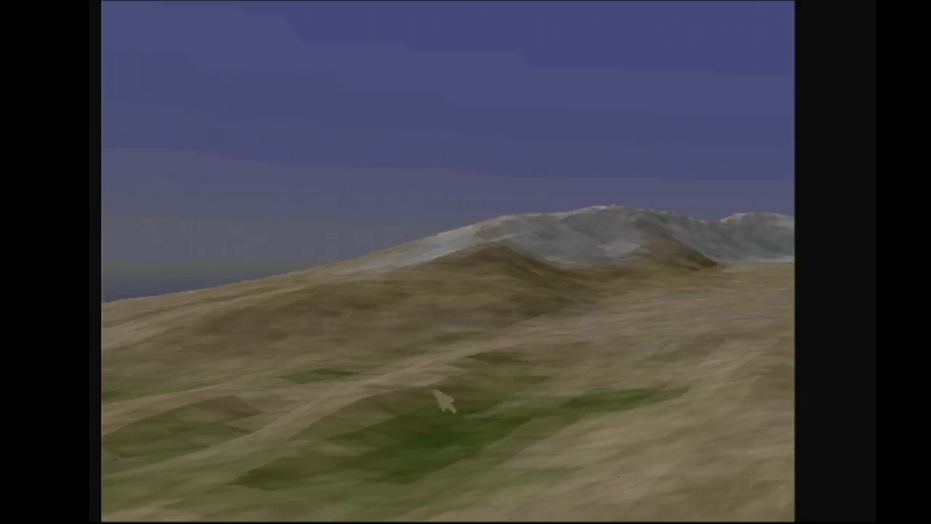
pyautogui.click(509, 366)
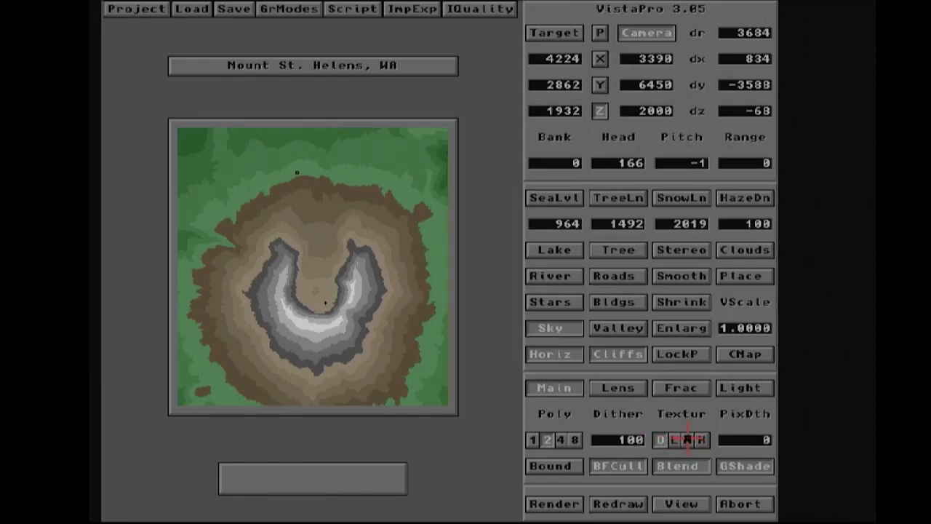
# - Switch the medium texture to the Altitude texture type and render the view again
pyautogui.click(687, 440)
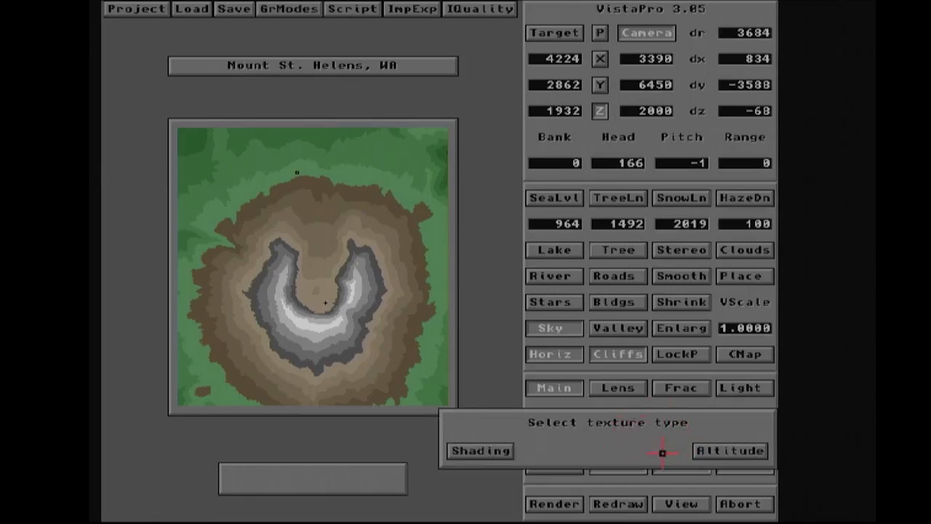
pyautogui.click(733, 453)
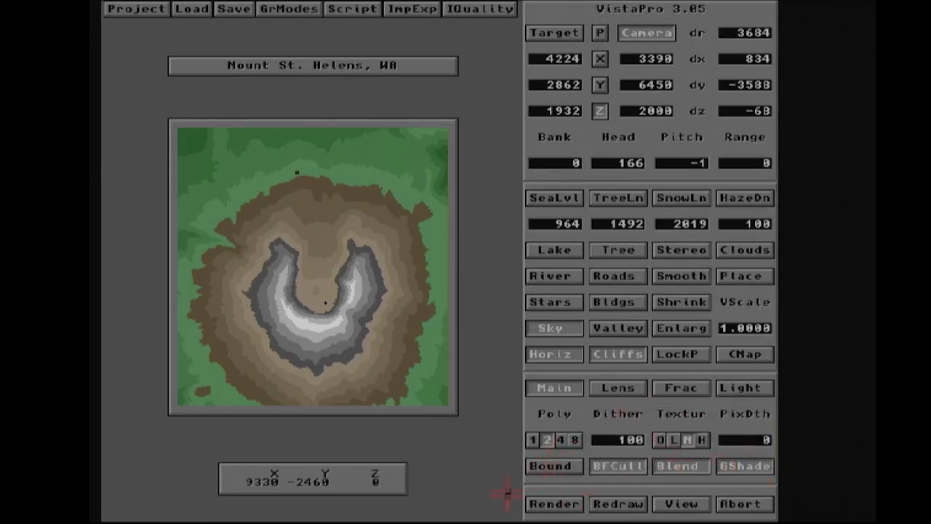
pyautogui.click(553, 503)
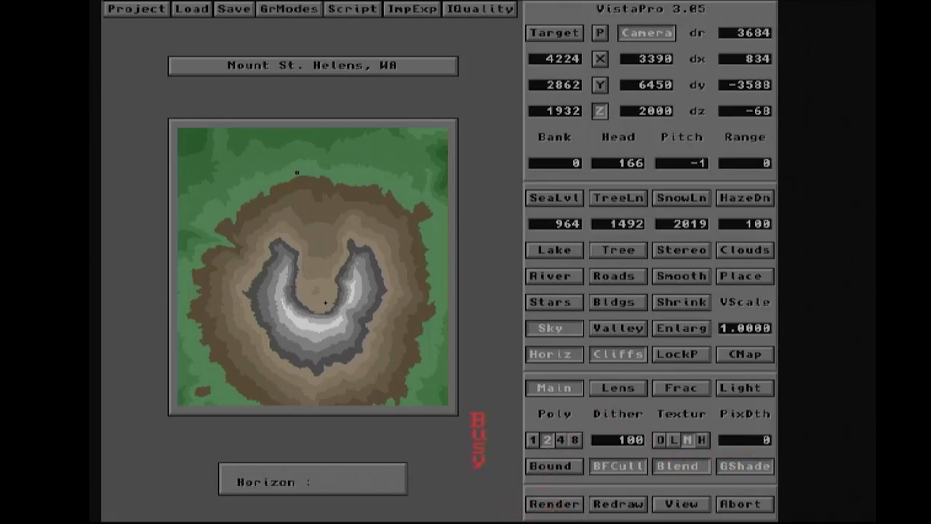
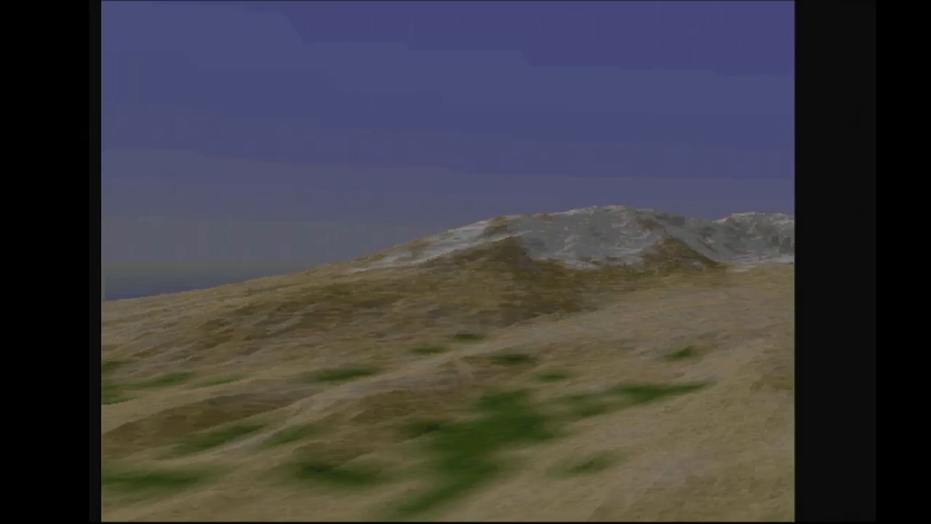
# - Enable clouds with fractal detail and render the view
pyautogui.click(463, 372)
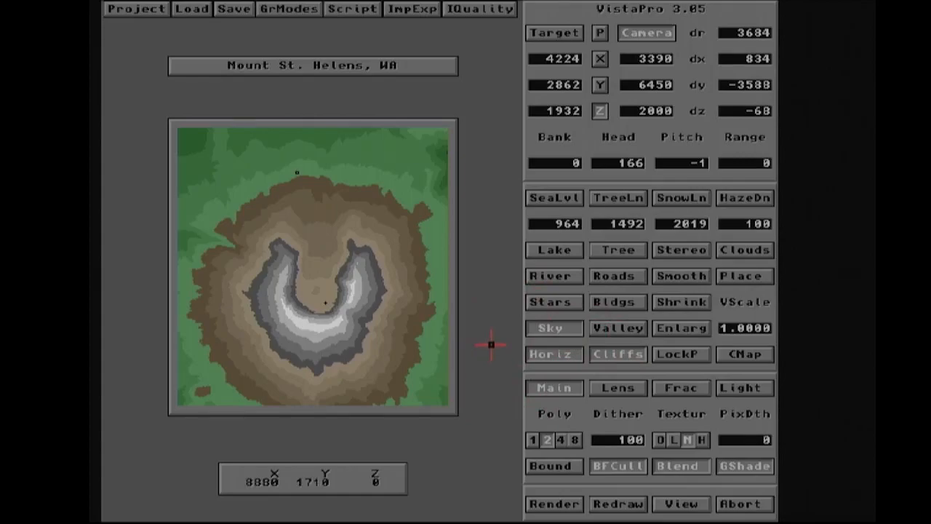
pyautogui.click(747, 251)
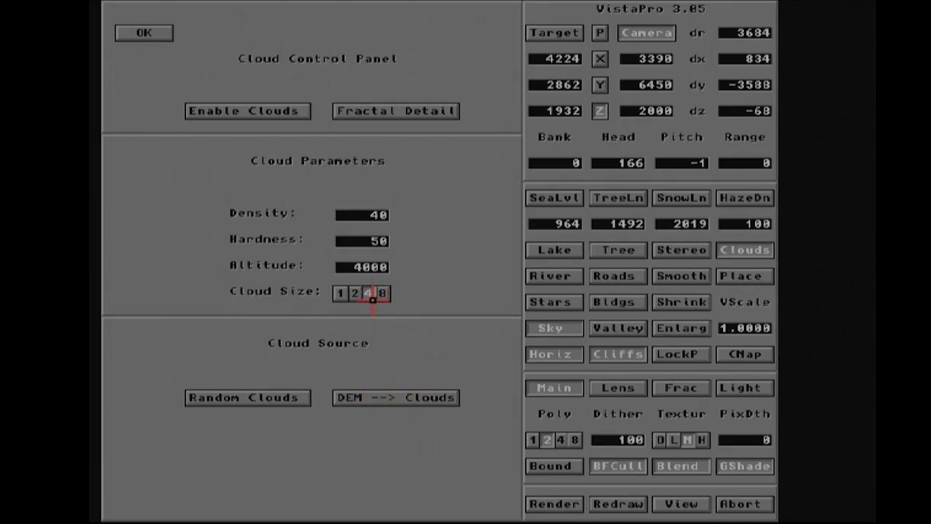
pyautogui.click(371, 241)
pyautogui.click(279, 110)
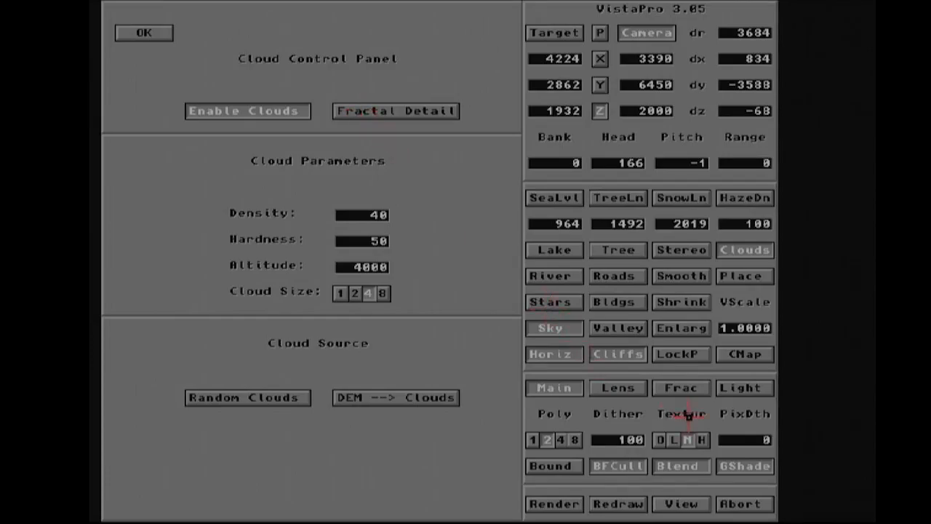
pyautogui.click(392, 110)
pyautogui.click(120, 32)
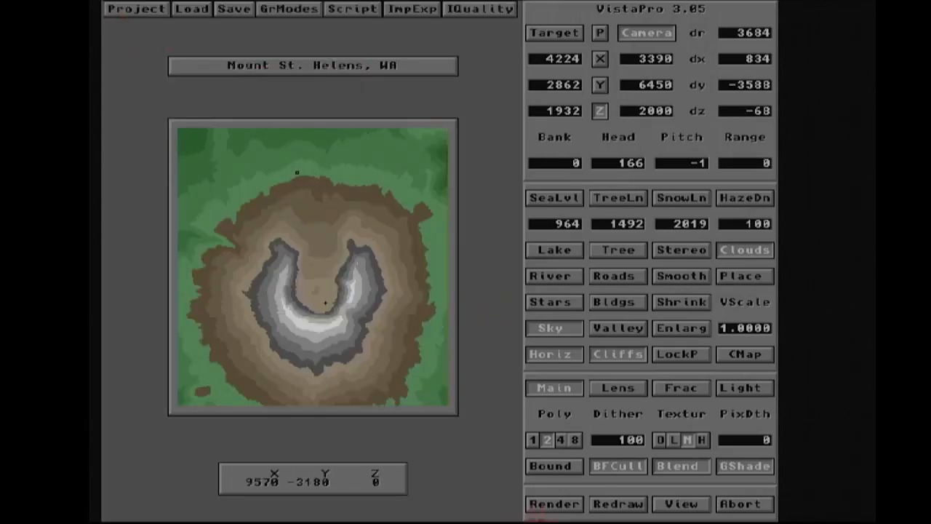
pyautogui.click(554, 504)
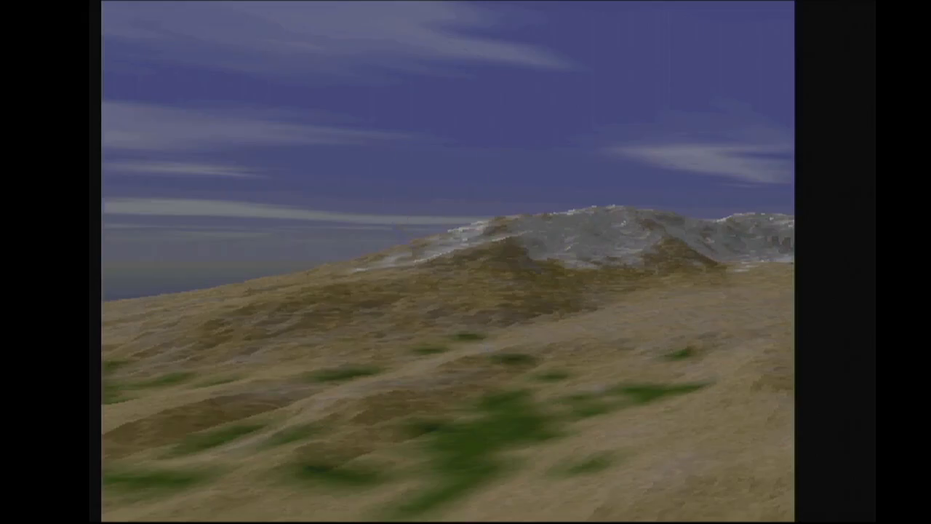
# - Turn clouds and their fractal detail back off and close the cloud panel
pyautogui.click(396, 225)
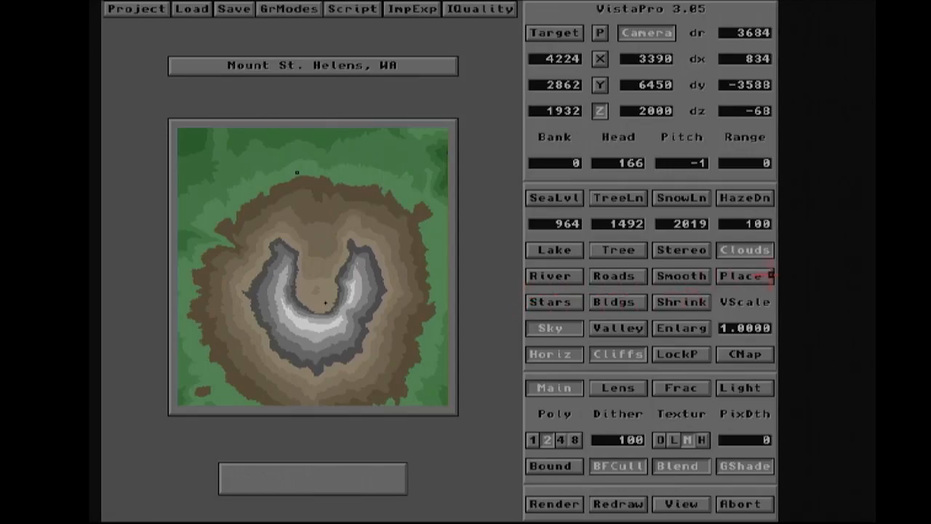
pyautogui.click(758, 251)
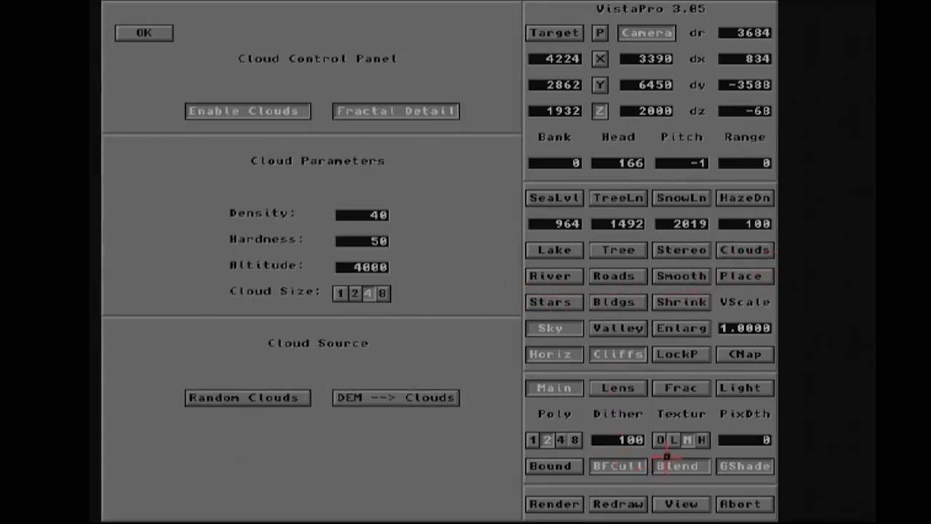
pyautogui.click(279, 113)
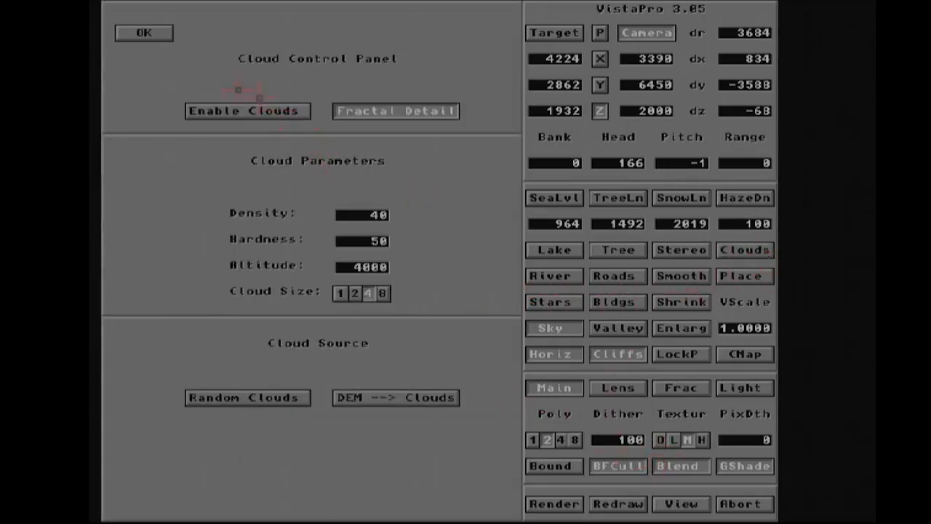
pyautogui.click(342, 110)
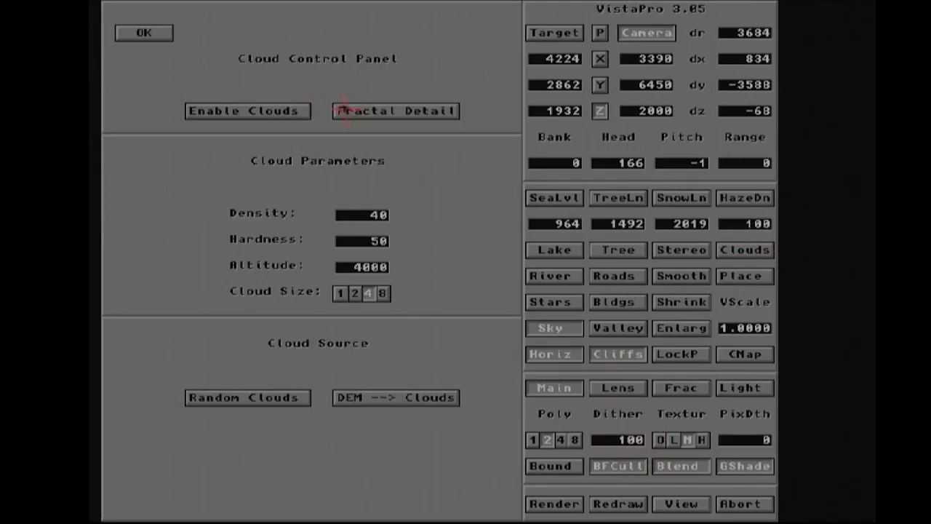
pyautogui.click(144, 31)
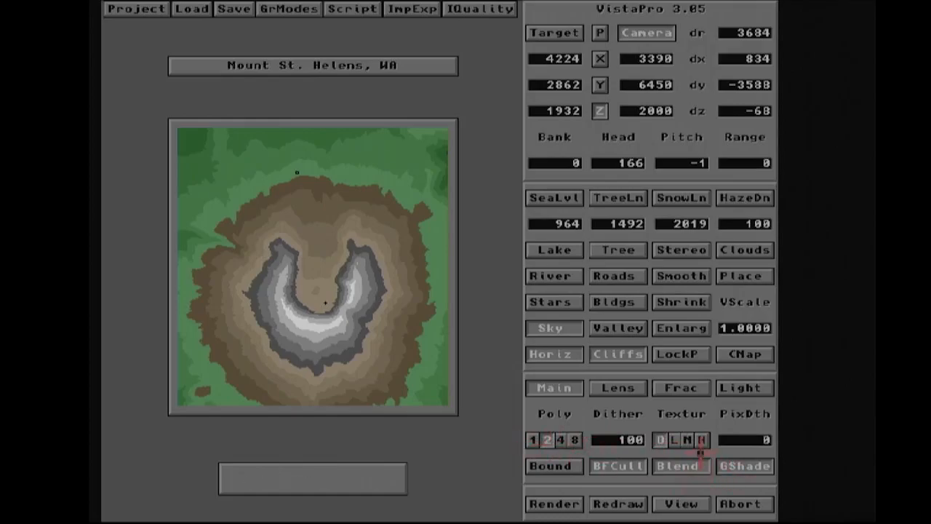
# - Open the tree settings, turn on tree texture and choose 2-d trees
pyautogui.click(611, 250)
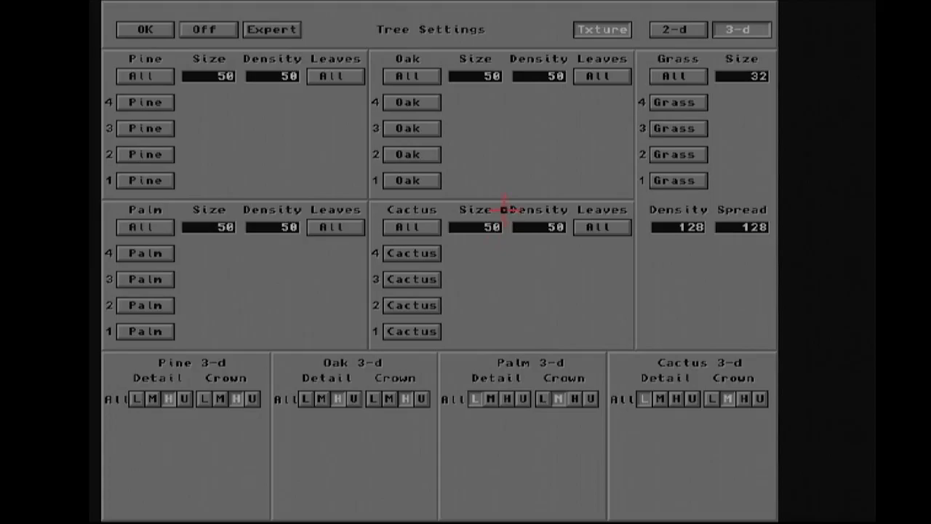
pyautogui.click(585, 32)
pyautogui.click(690, 30)
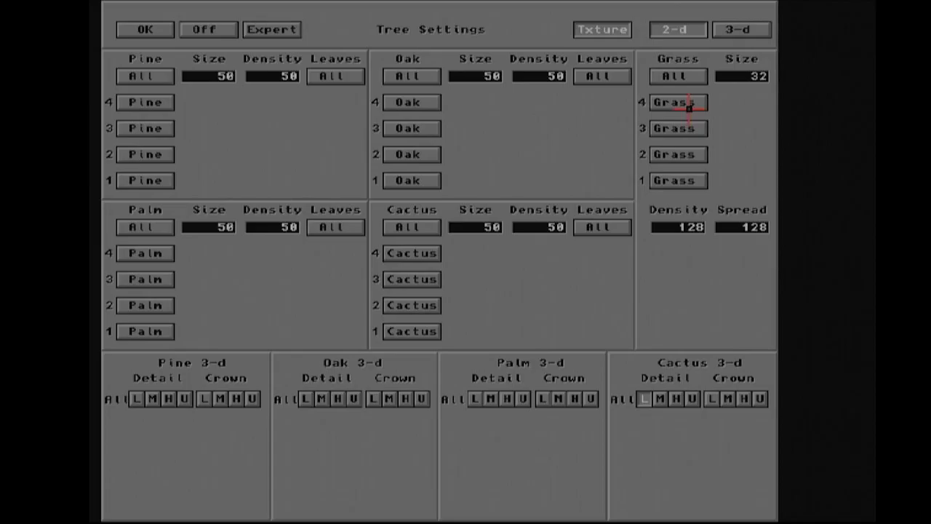
pyautogui.click(744, 32)
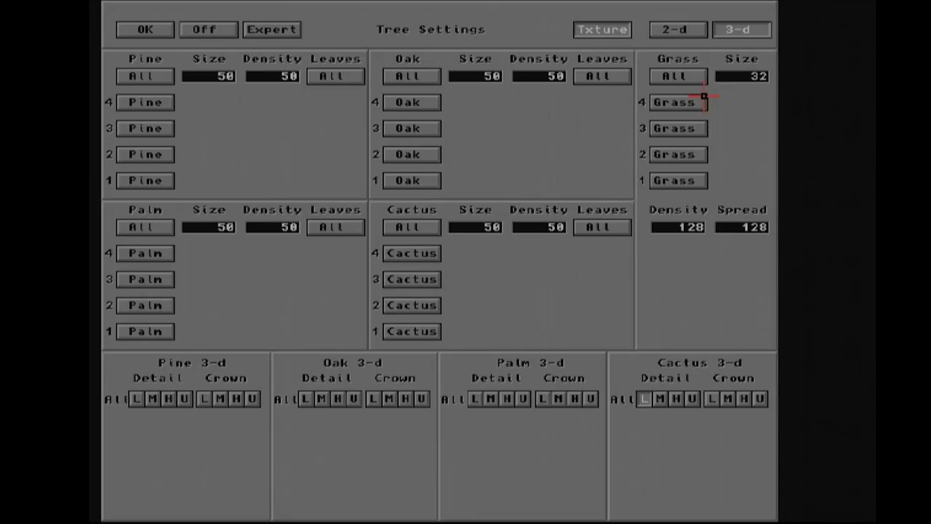
pyautogui.click(686, 32)
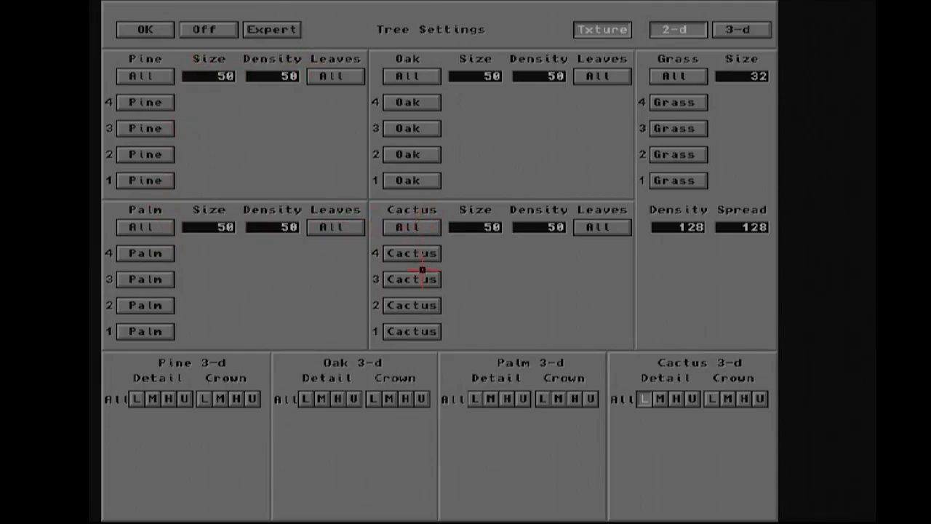
# - Enable all pine trees with all leaves and close the tree settings
pyautogui.click(145, 75)
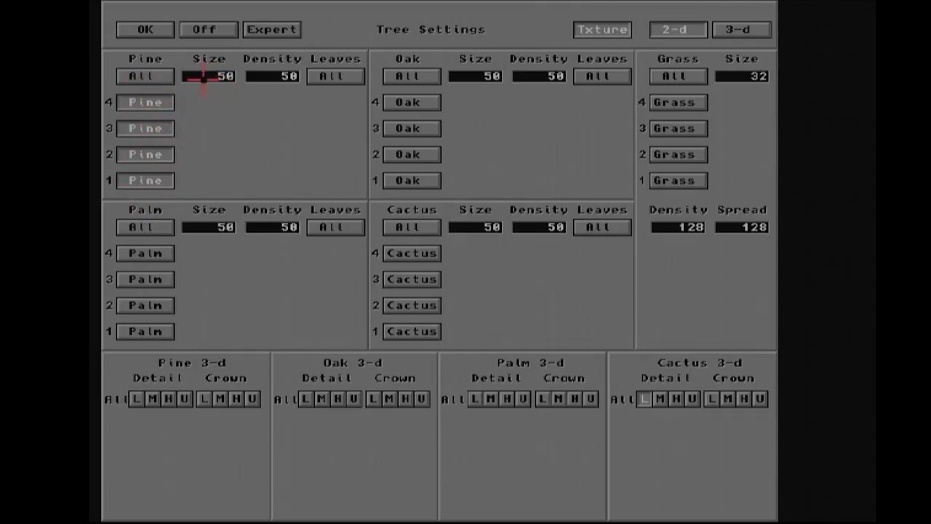
pyautogui.click(346, 77)
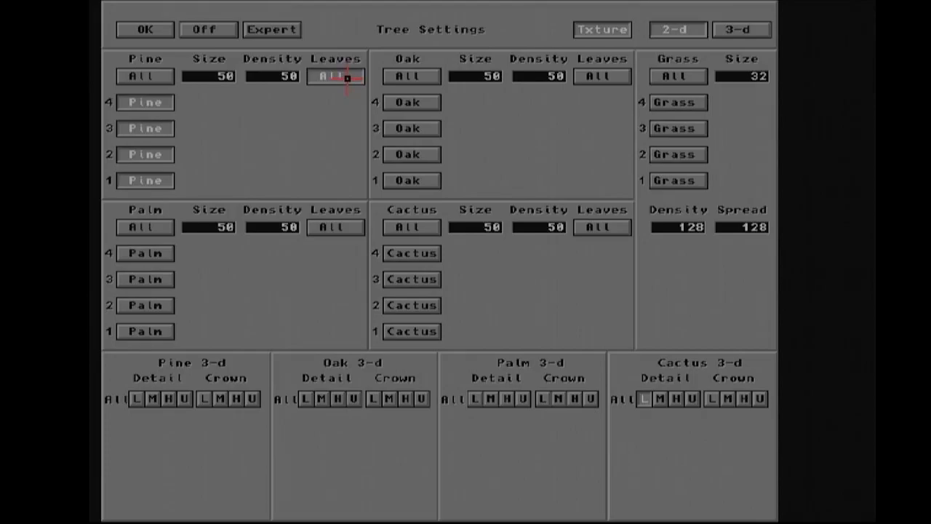
pyautogui.click(347, 78)
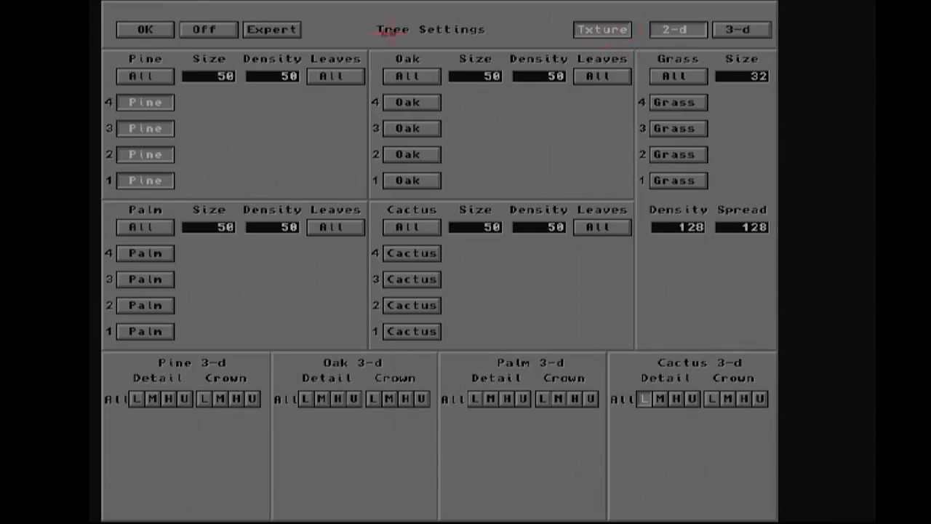
pyautogui.click(129, 29)
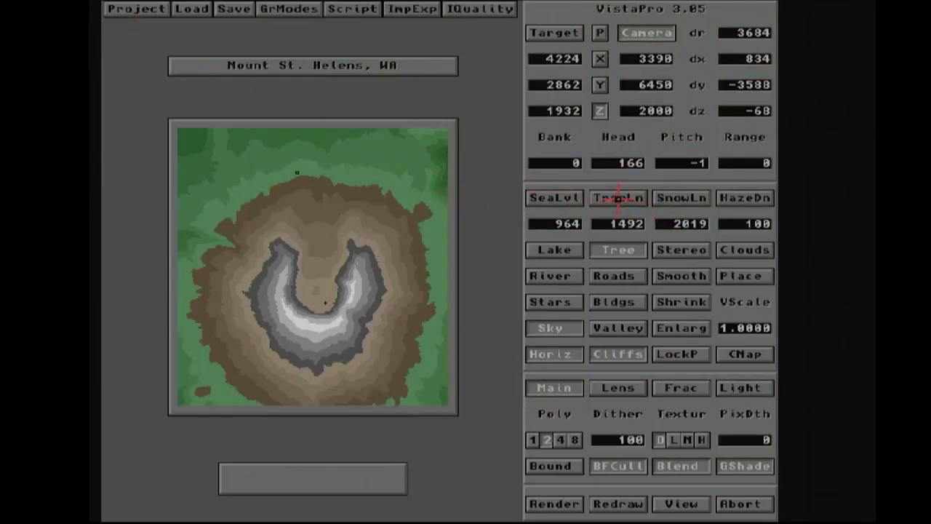
# - Set the tree line by picking a spot on the upper slope in the map and render the view
pyautogui.click(617, 199)
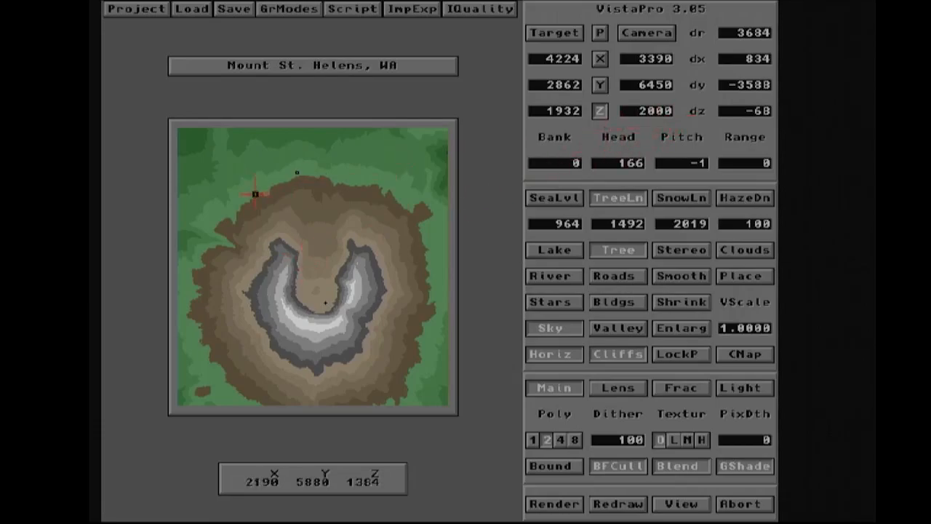
pyautogui.click(323, 237)
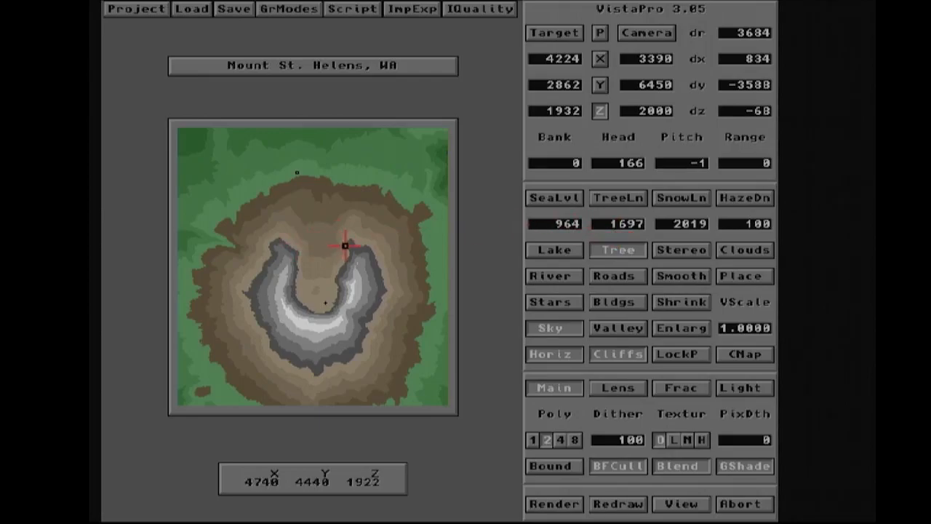
pyautogui.click(554, 507)
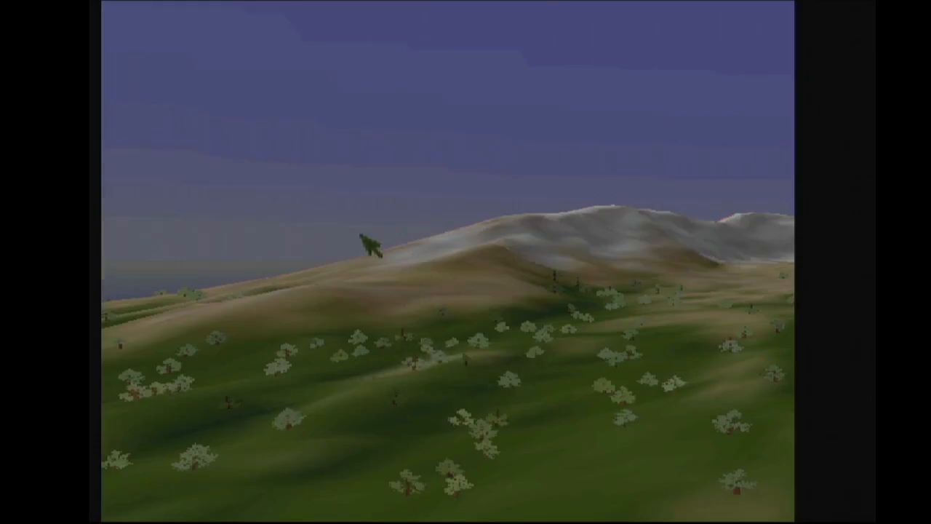
# - Switch the trees to 3-d and render the view again
pyautogui.click(525, 351)
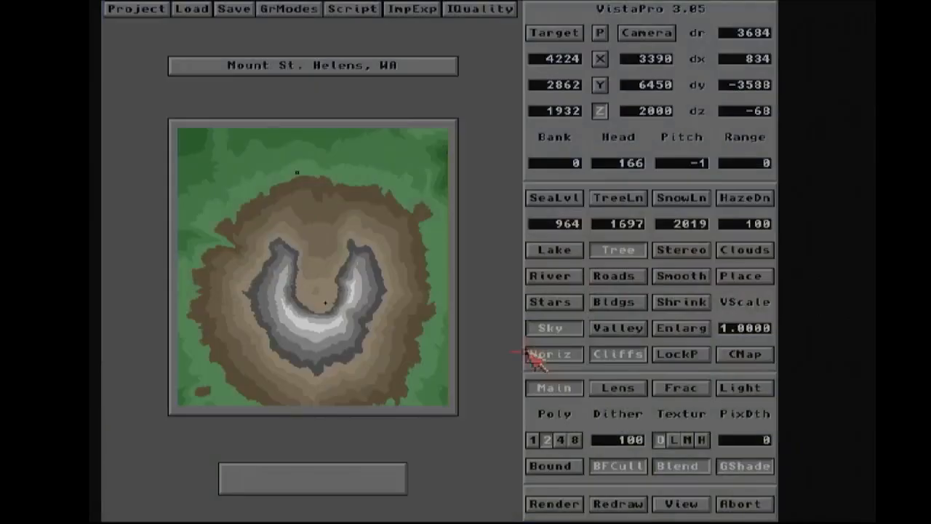
pyautogui.click(630, 250)
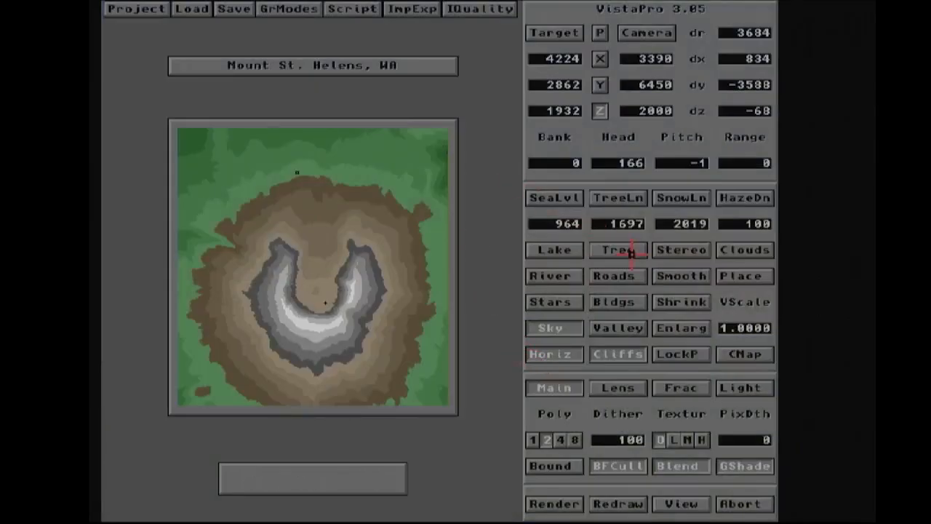
pyautogui.click(627, 250)
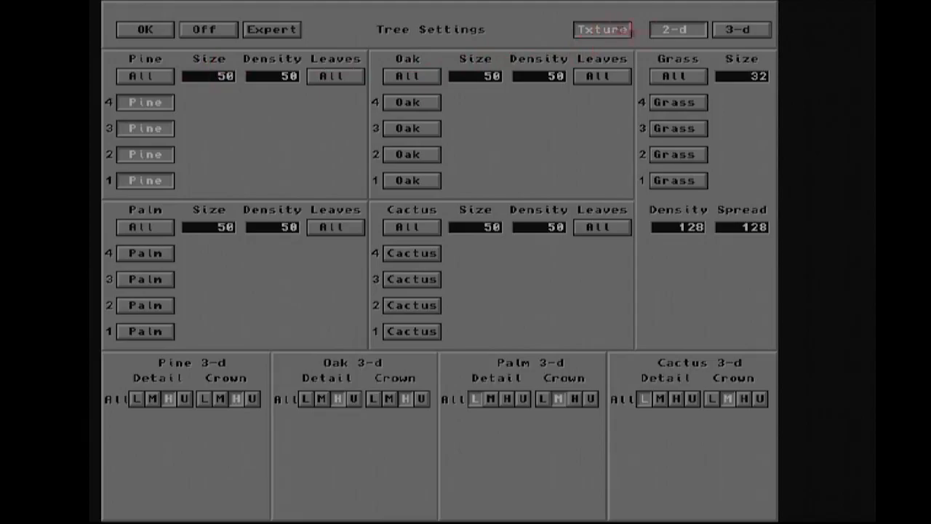
pyautogui.click(733, 27)
pyautogui.click(122, 29)
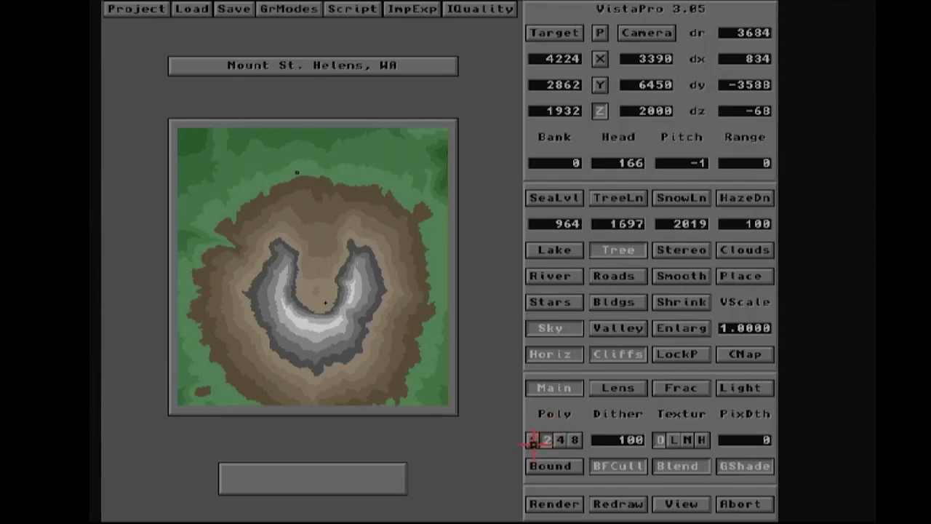
pyautogui.click(546, 505)
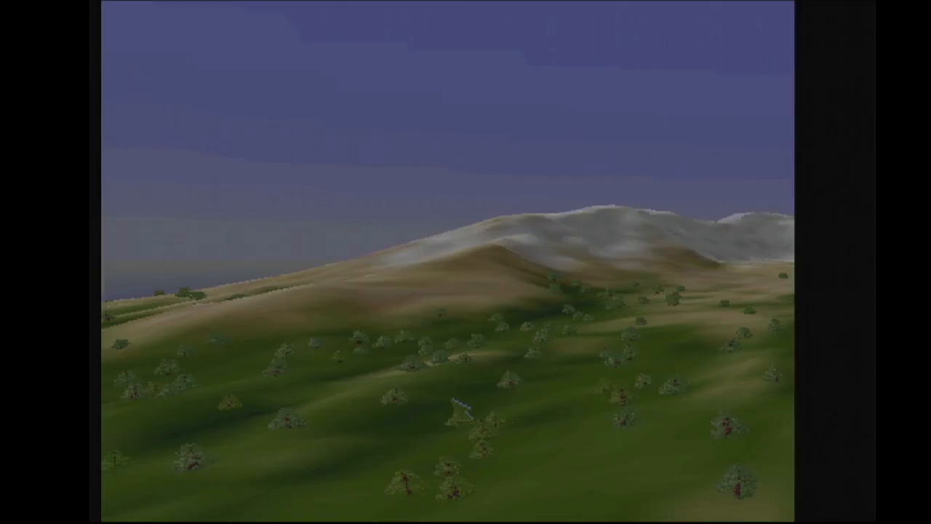
# - Open the tree settings, examine the Expert per-tree options, and switch trees off
pyautogui.click(453, 399)
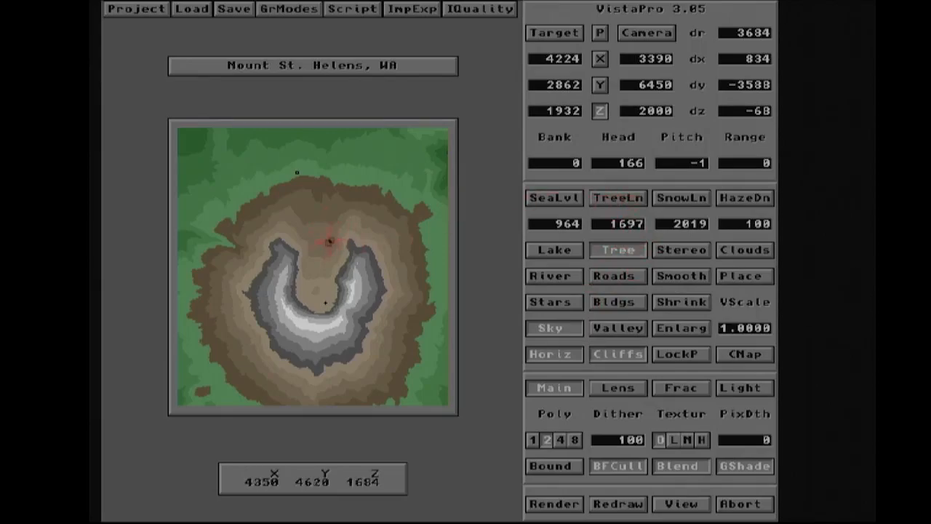
pyautogui.click(619, 250)
pyautogui.click(622, 252)
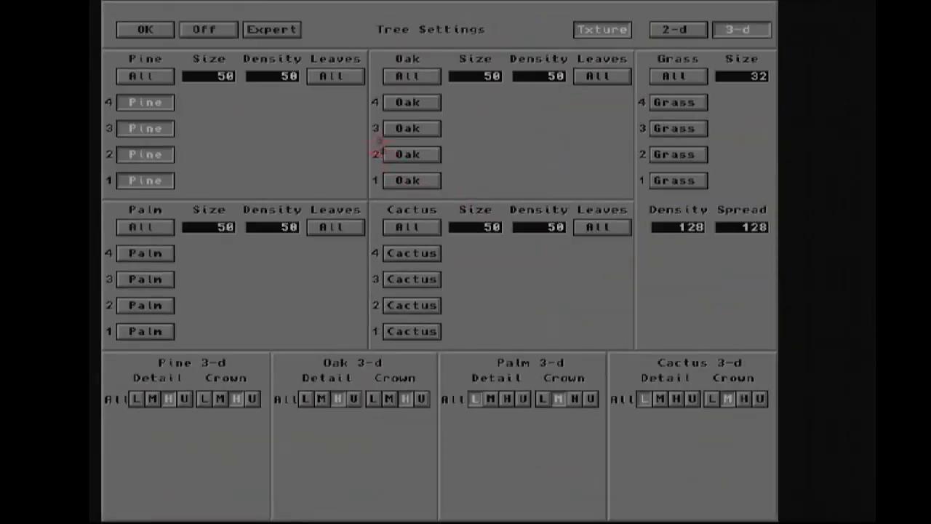
pyautogui.click(281, 30)
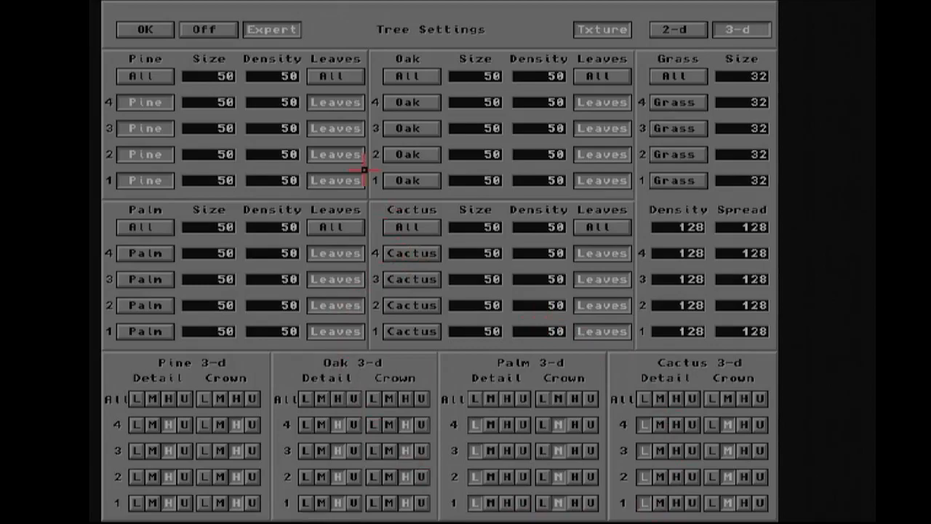
pyautogui.click(272, 29)
pyautogui.click(274, 29)
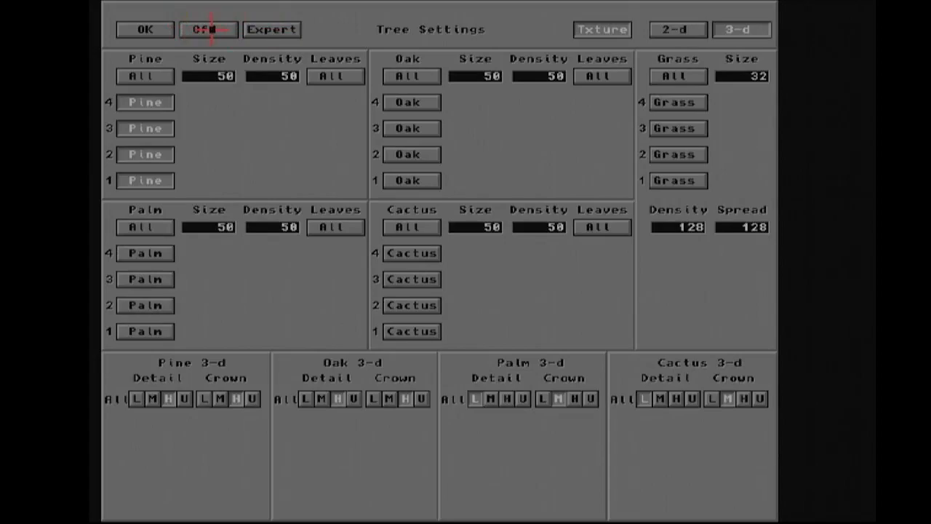
pyautogui.click(209, 29)
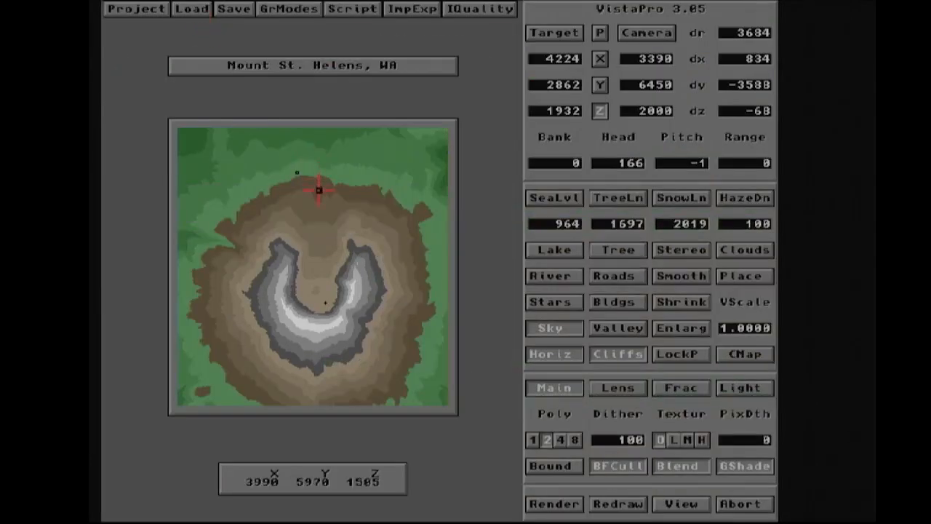
# - Open the lens panel and move the camera to a spot near the map's northwest edge
pyautogui.click(616, 387)
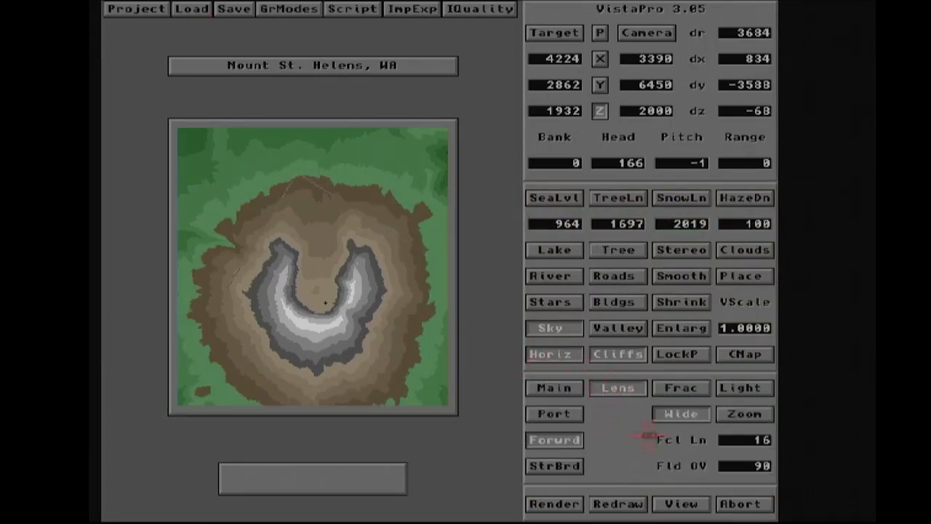
pyautogui.click(631, 32)
pyautogui.click(255, 144)
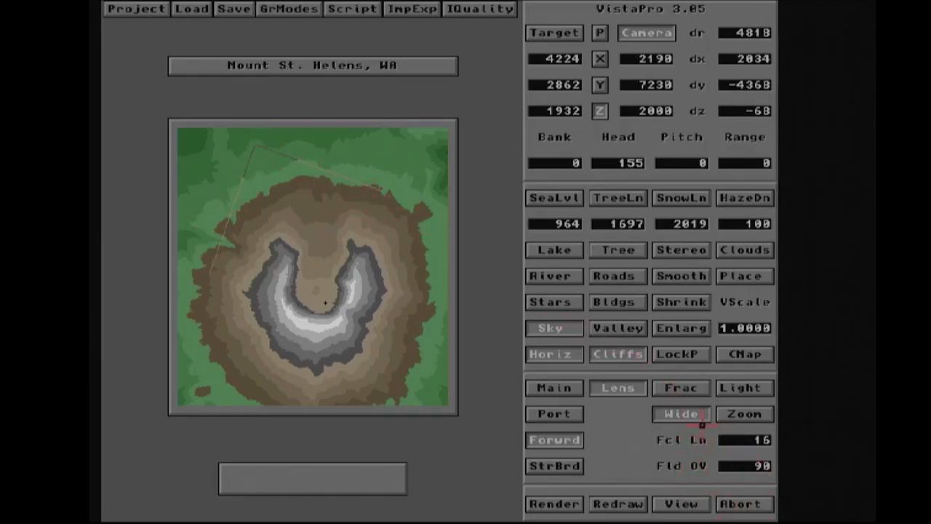
# - Switch the lens to Zoom and preview the camera view as a wireframe
pyautogui.click(728, 414)
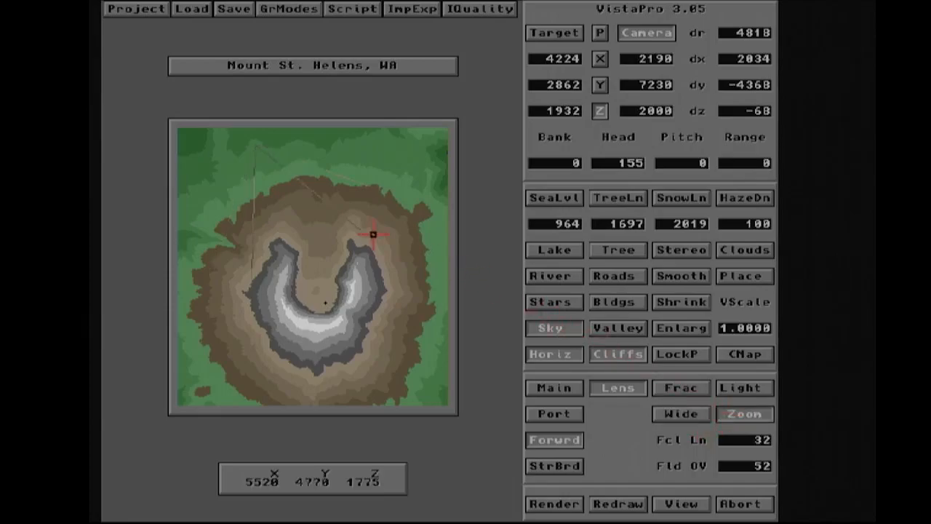
pyautogui.click(600, 32)
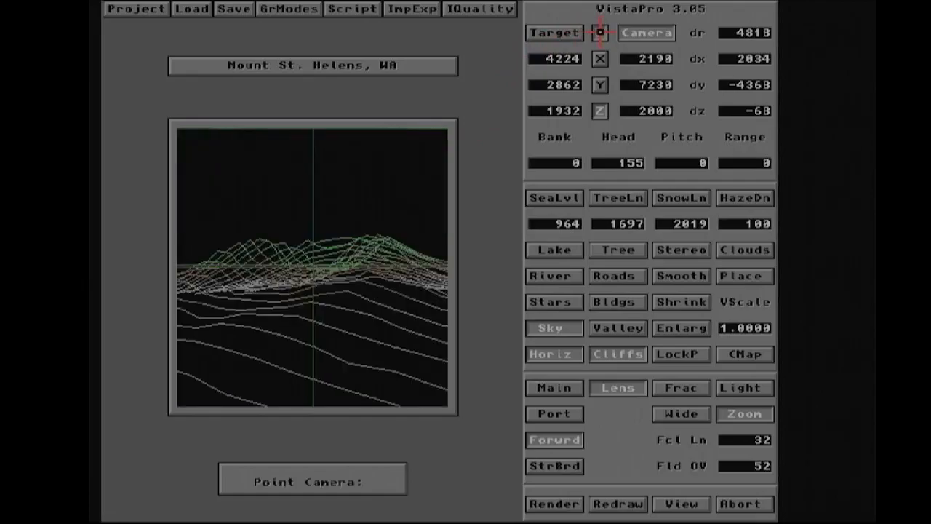
pyautogui.click(600, 32)
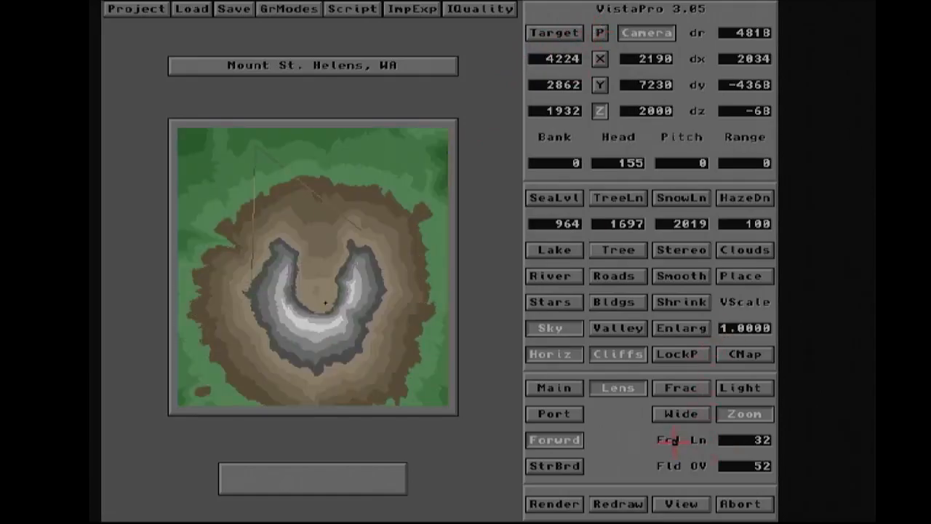
# - Set the lens field of view to 34 and preview the wireframe camera view again
pyautogui.click(682, 413)
pyautogui.click(744, 414)
pyautogui.click(739, 464)
pyautogui.write('35')
pyautogui.press('Return')
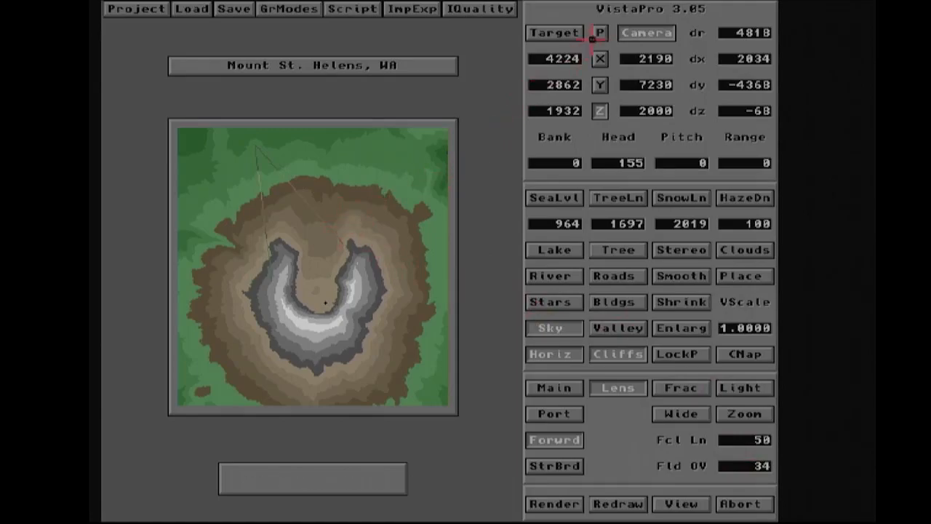
pyautogui.click(325, 303)
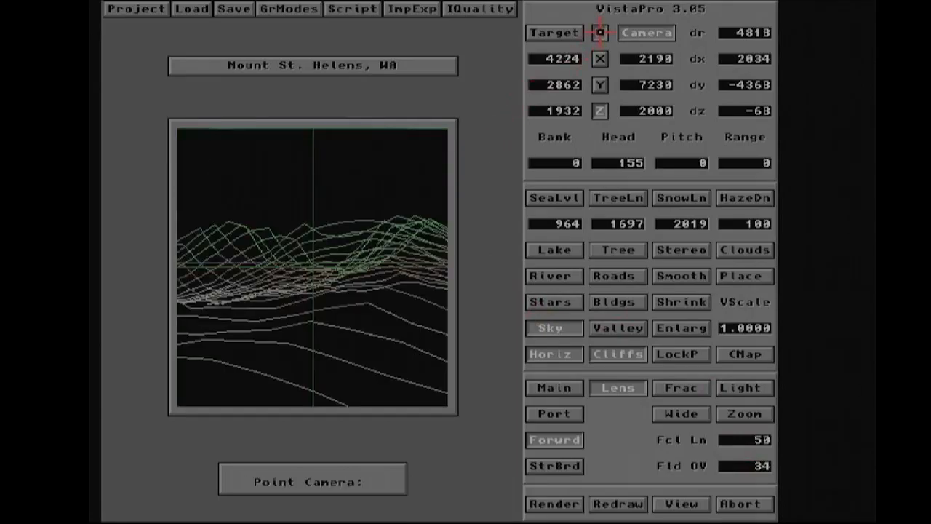
pyautogui.click(600, 33)
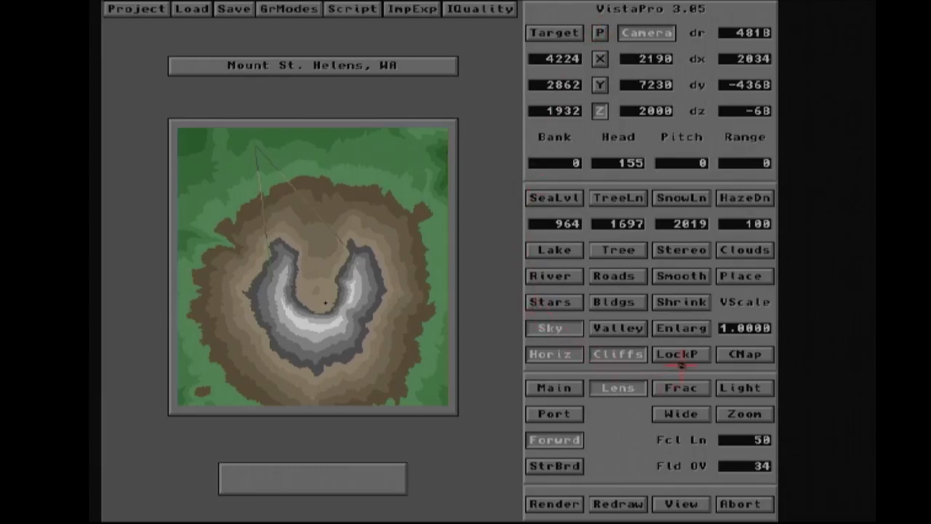
# - Move the camera to a spot near the map's north edge and preview its wireframe view
pyautogui.click(740, 387)
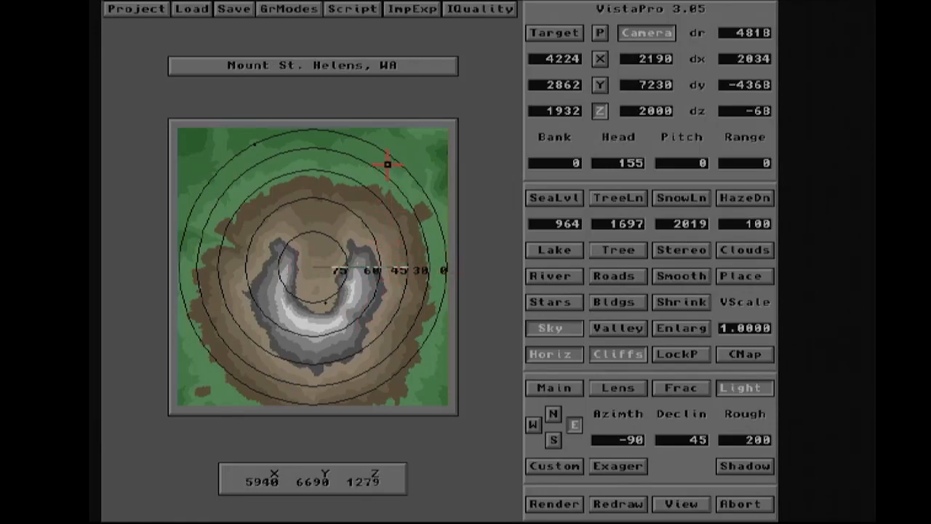
pyautogui.click(333, 155)
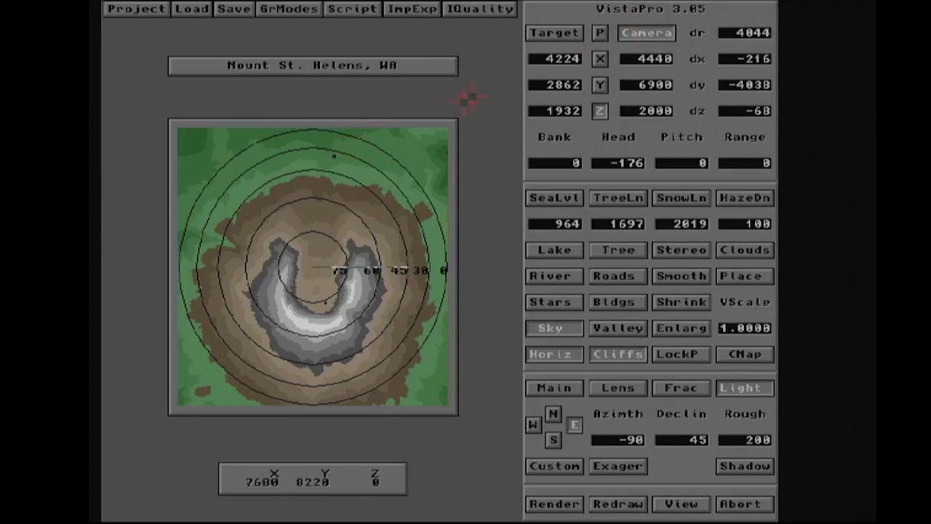
pyautogui.click(601, 33)
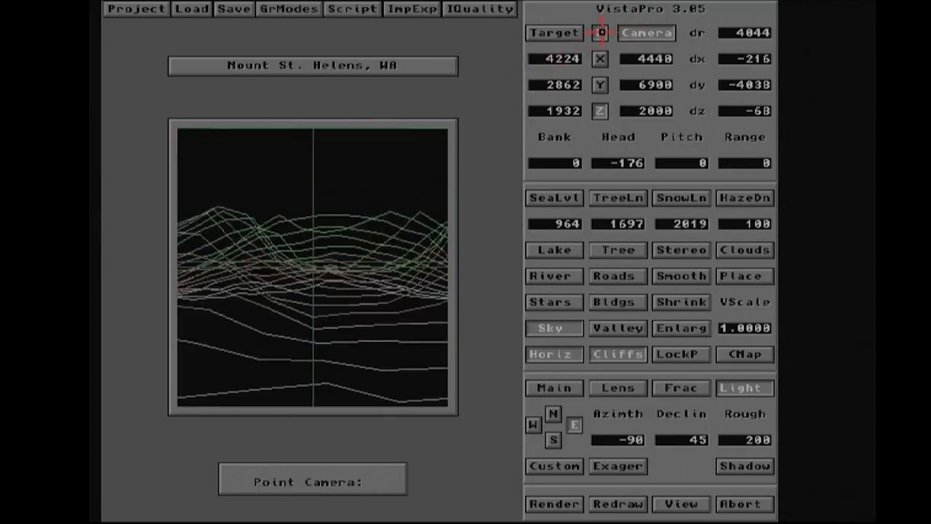
pyautogui.click(602, 33)
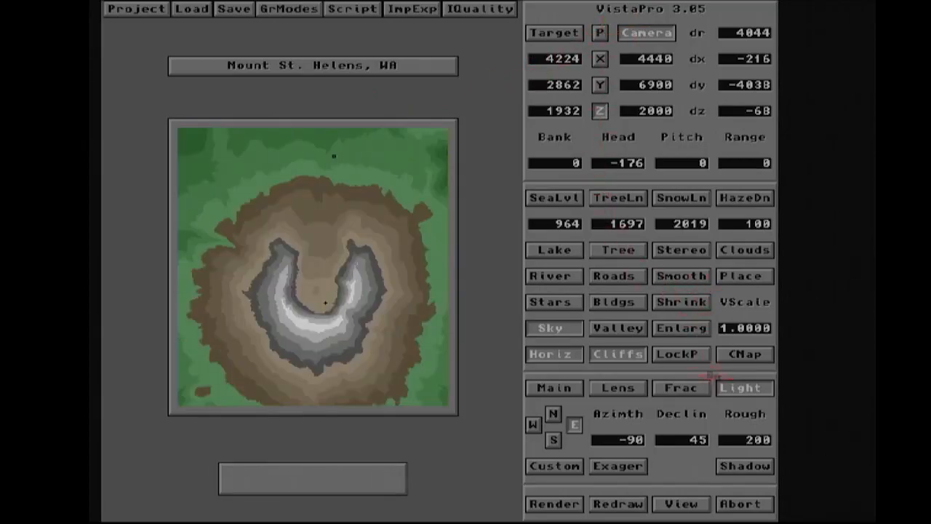
# - Set a custom light direction with azimuth -36 and declination 26, and turn shadows on
pyautogui.click(749, 387)
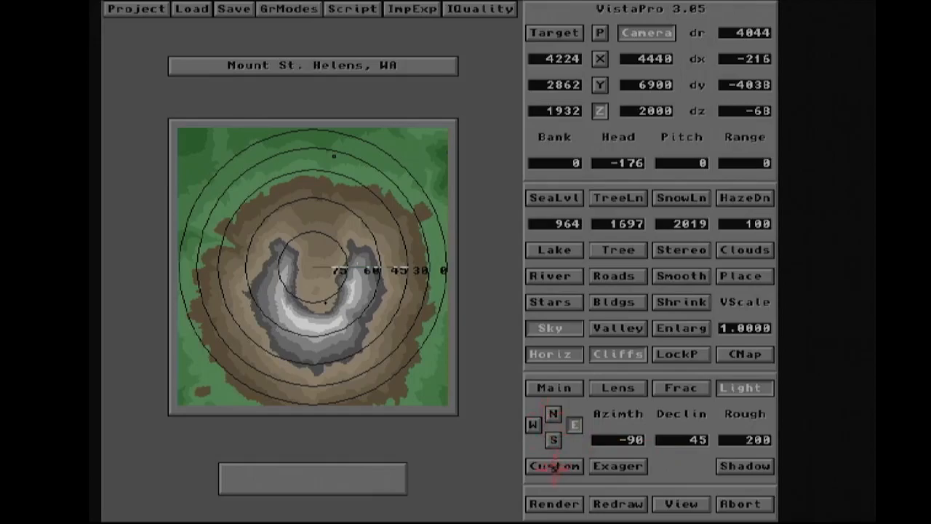
pyautogui.click(554, 467)
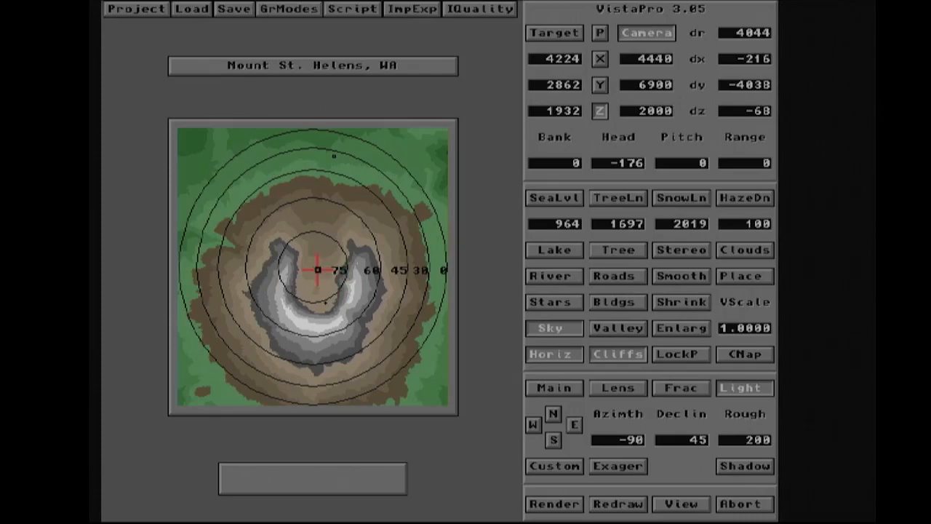
pyautogui.click(384, 368)
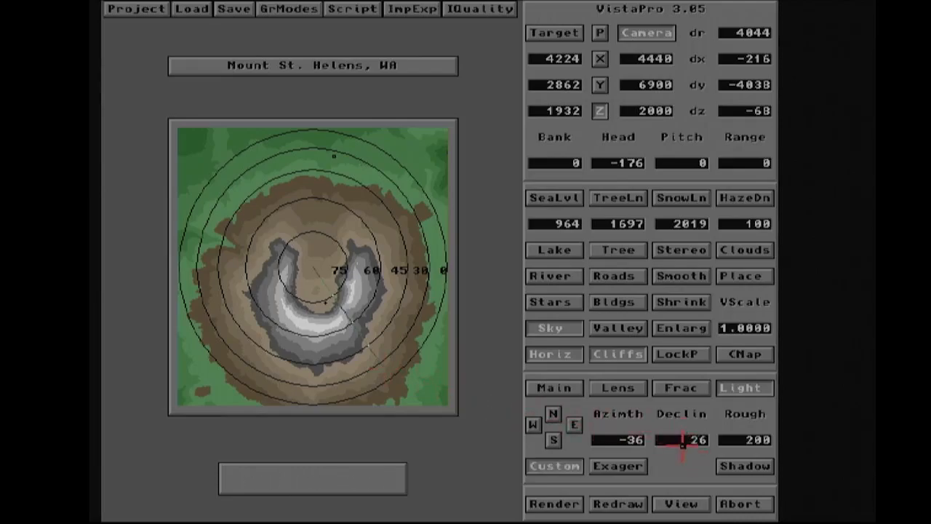
pyautogui.click(731, 468)
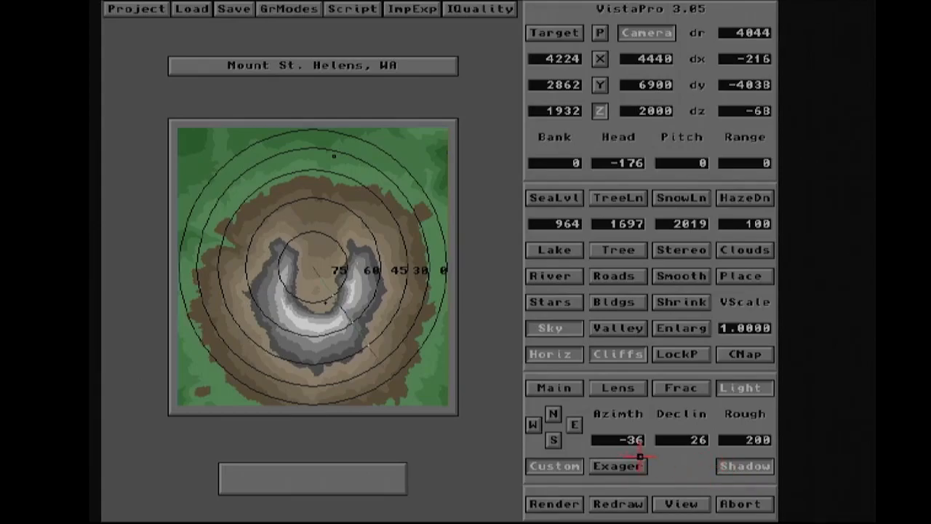
# - Render the view from the new camera position
pyautogui.click(554, 504)
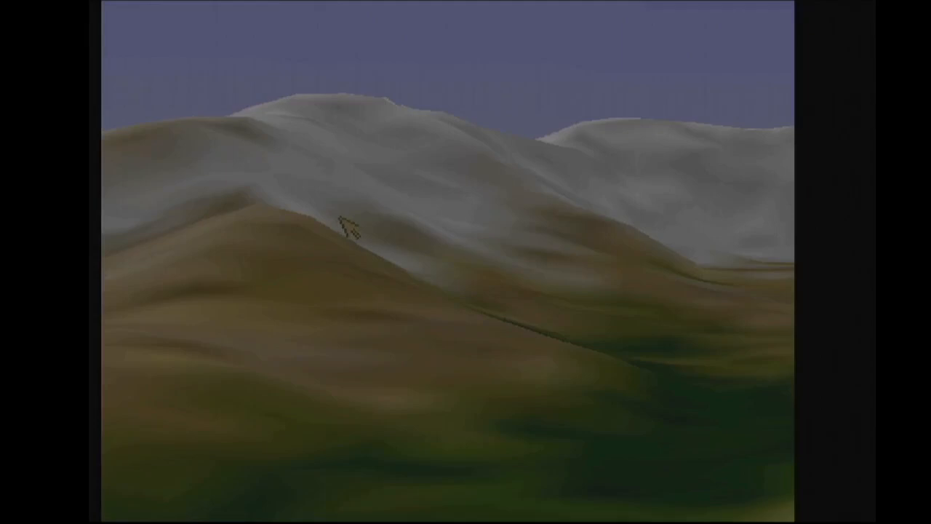
pyautogui.click(512, 212)
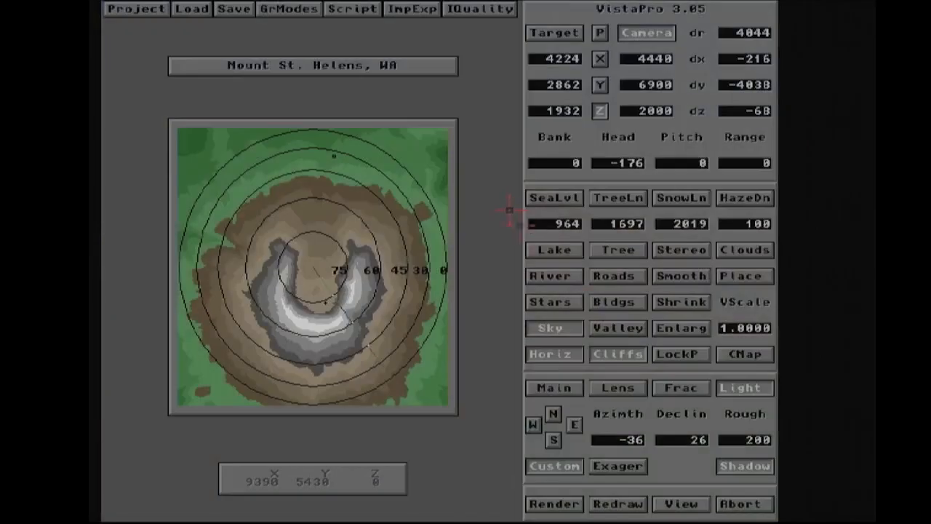
# - Switch the lens to Wide, render the view, and leave the colour palette screen
pyautogui.click(615, 387)
pyautogui.click(681, 413)
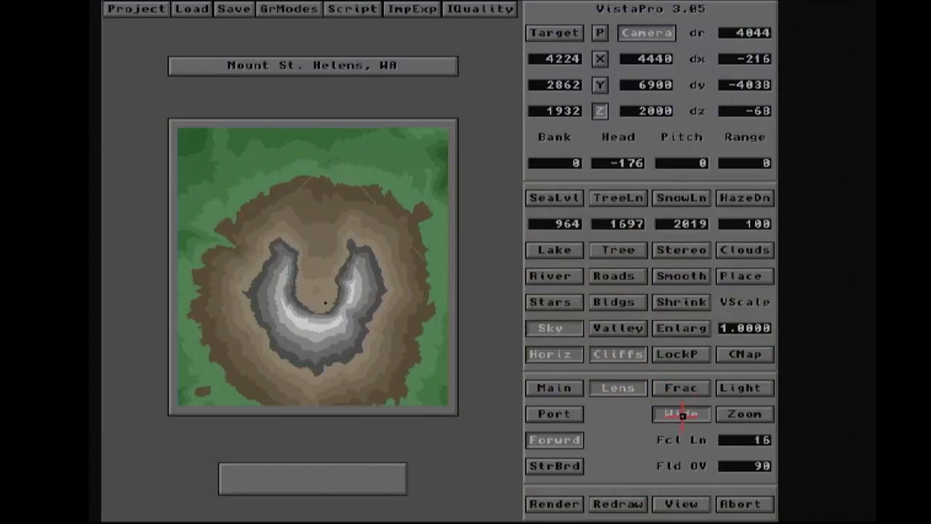
pyautogui.click(565, 507)
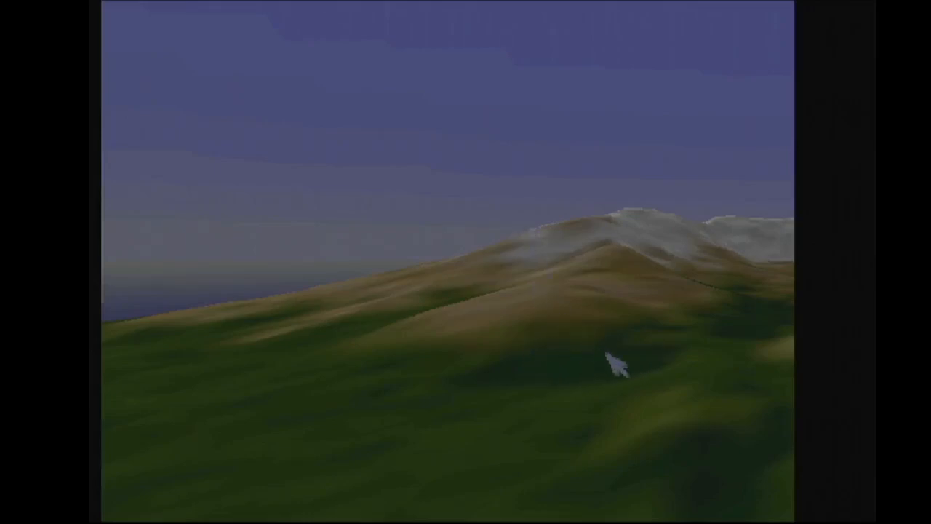
pyautogui.click(607, 360)
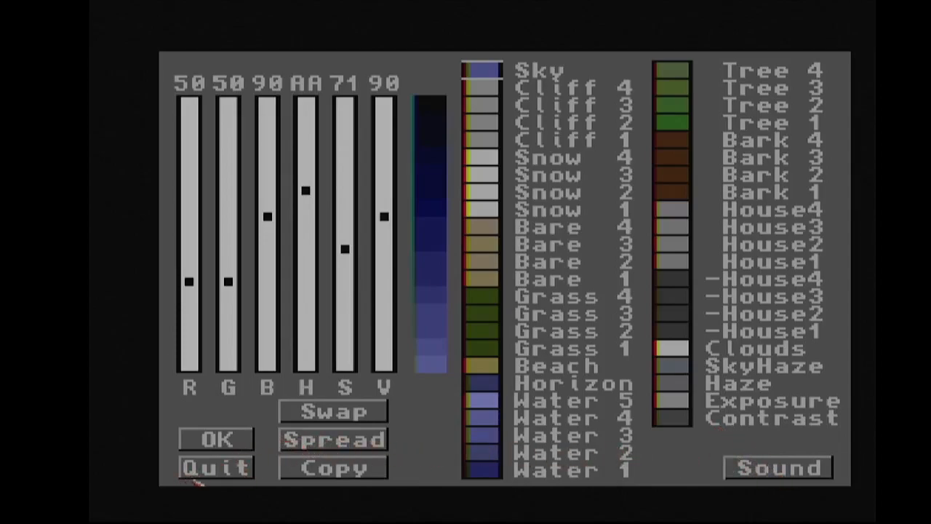
pyautogui.click(223, 472)
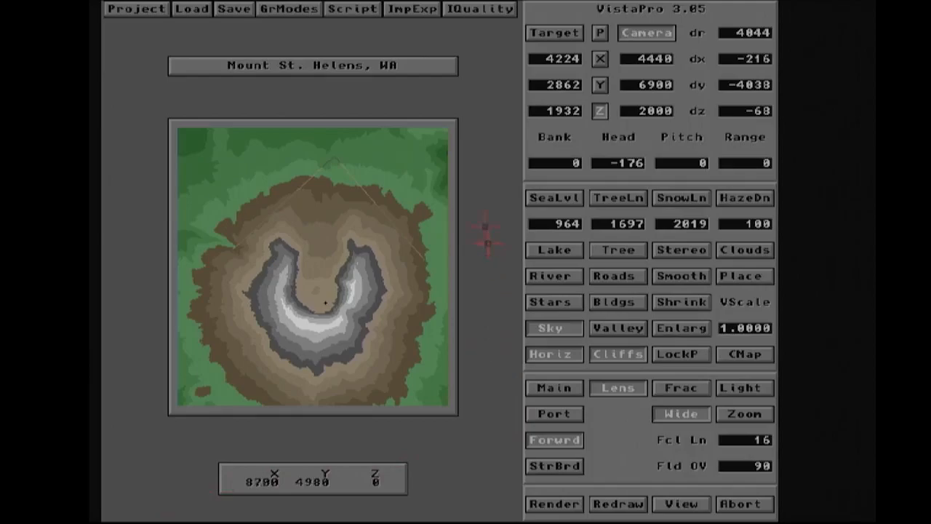
# - Open the Display Control Panel to examine the screen modes and image size, then close it
pyautogui.click(411, 11)
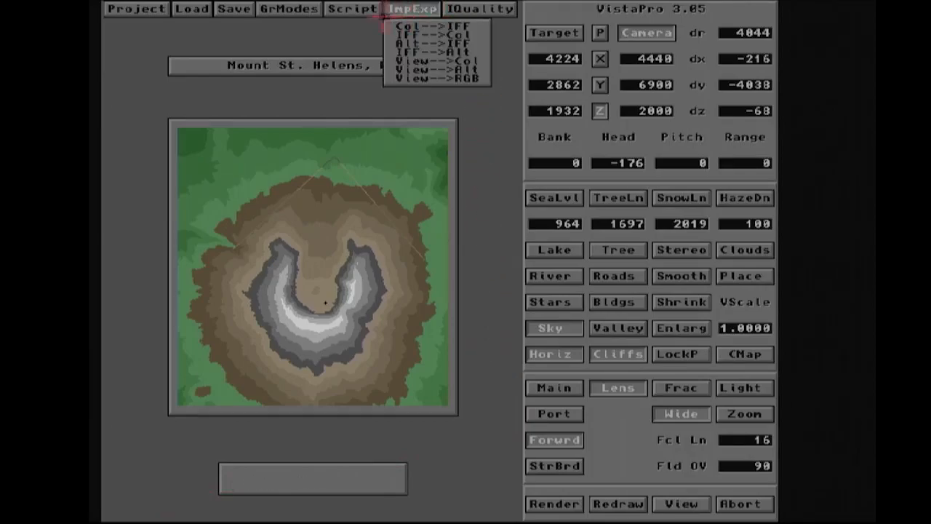
pyautogui.moveTo(286, 13)
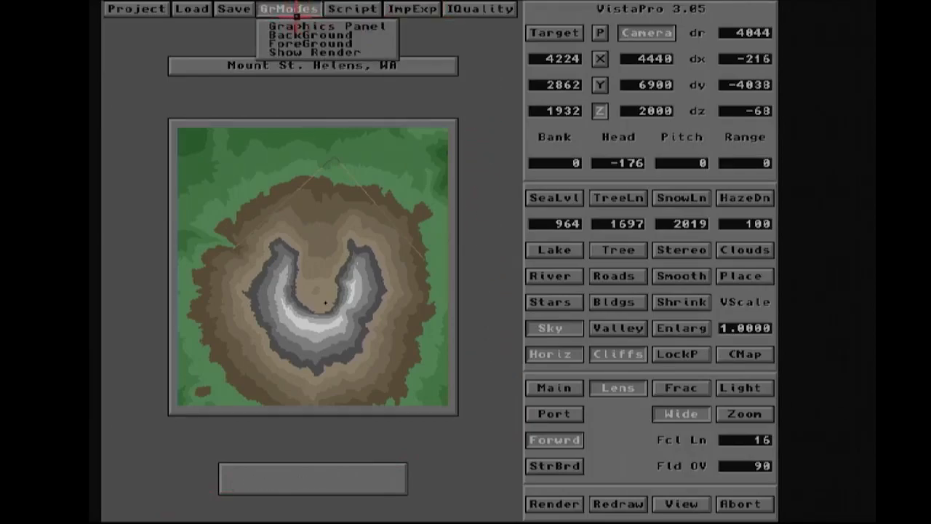
pyautogui.click(298, 26)
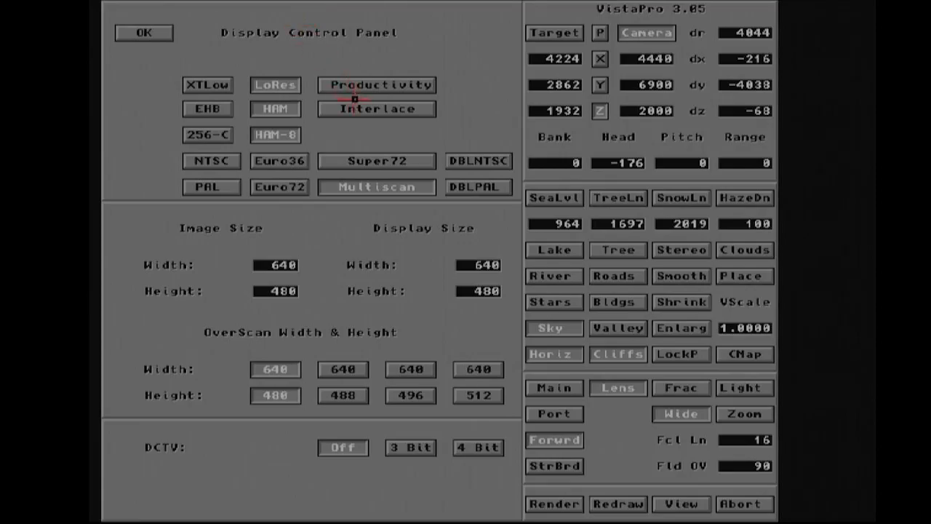
pyautogui.click(138, 31)
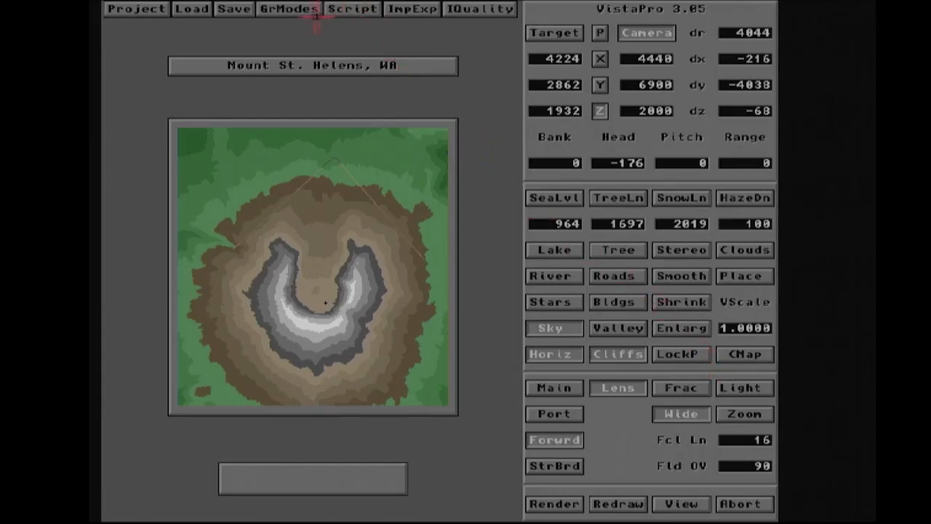
pyautogui.click(279, 13)
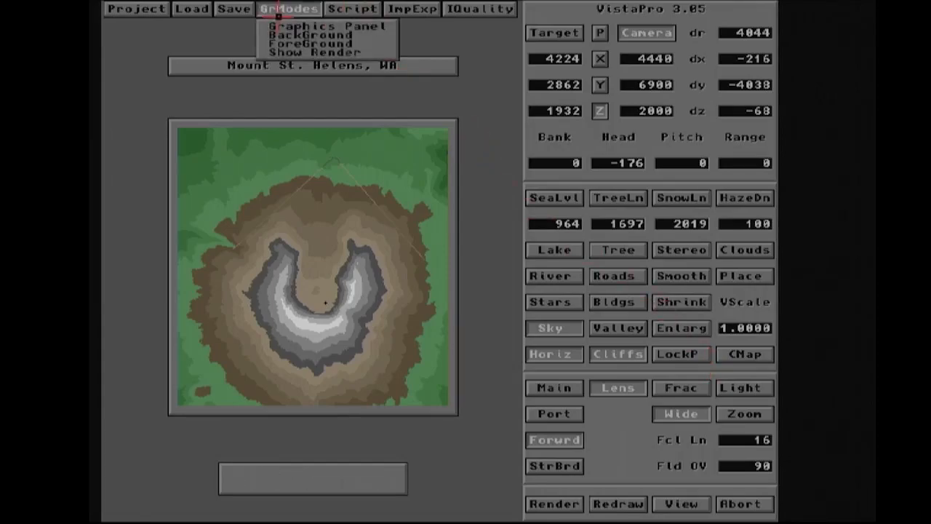
pyautogui.moveTo(279, 15); pyautogui.dragTo(336, 16, button='right')
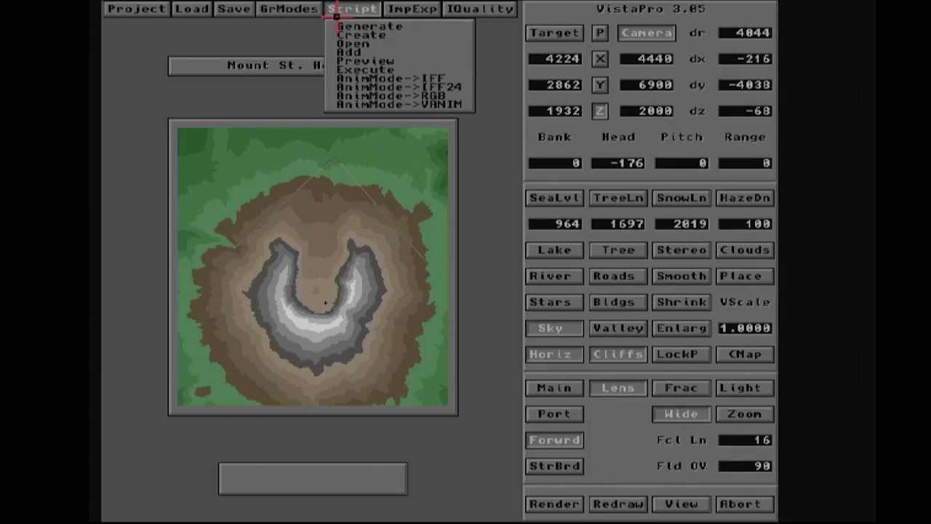
pyautogui.moveTo(336, 16); pyautogui.dragTo(363, 16, button='right')
pyautogui.moveTo(365, 14); pyautogui.dragTo(365, 20, button='right')
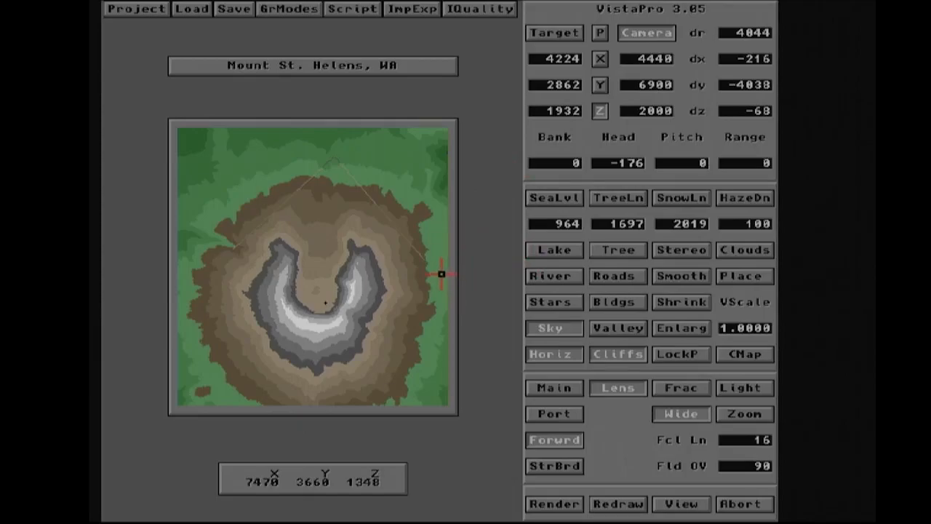
pyautogui.click(339, 15)
pyautogui.click(340, 15)
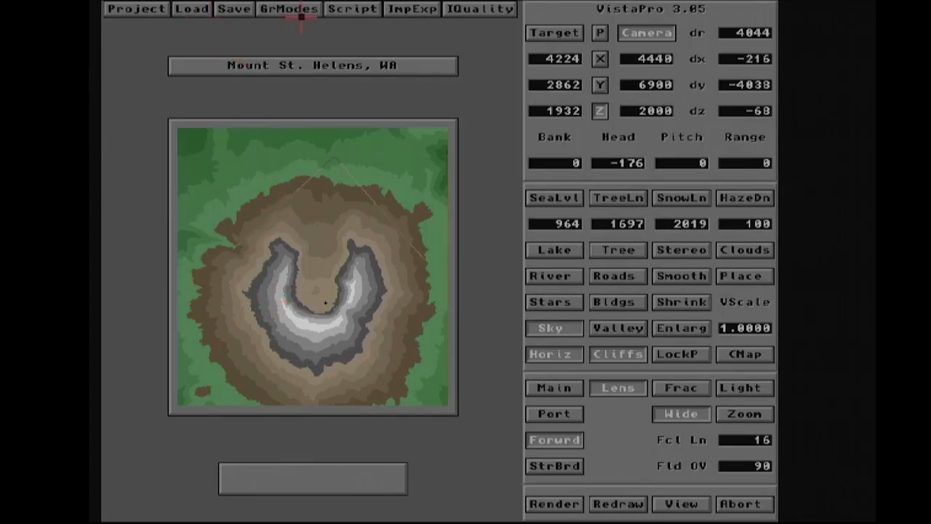
# - Open the script file MSHA.script
pyautogui.click(348, 11)
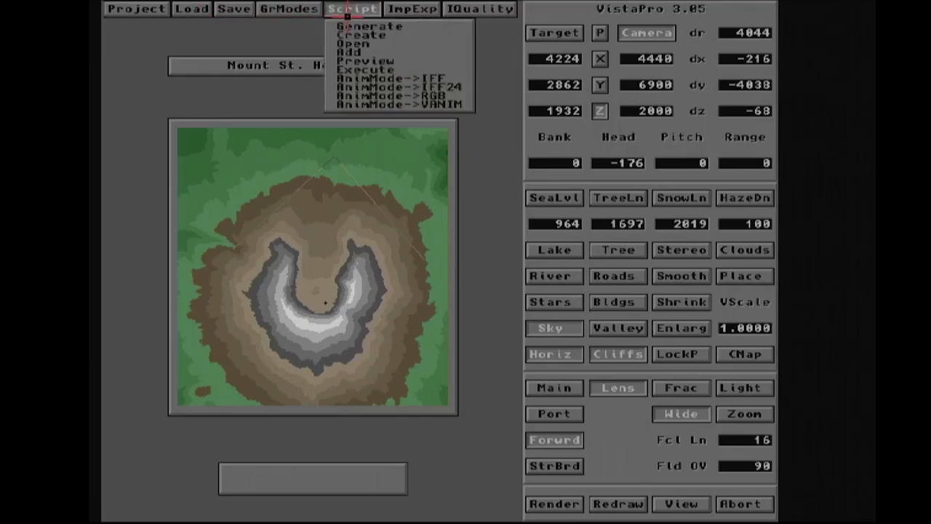
pyautogui.click(380, 43)
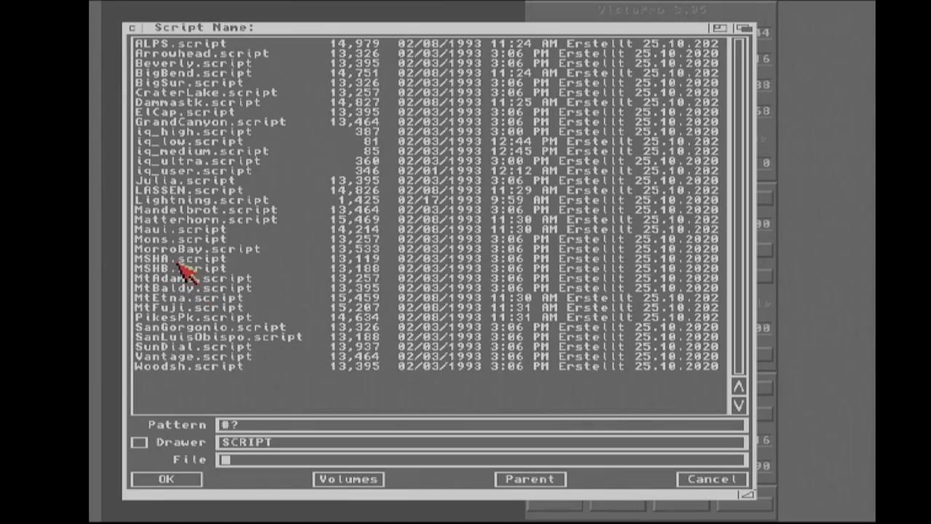
pyautogui.click(179, 259)
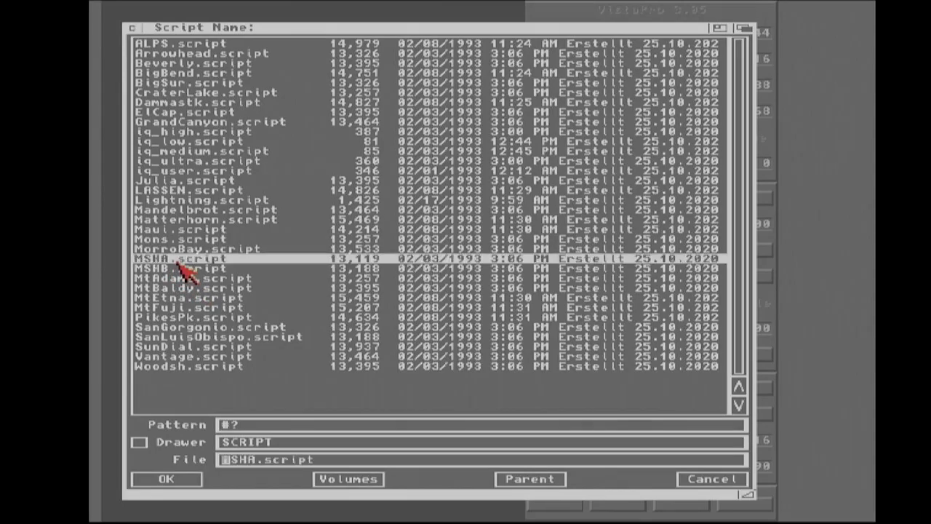
pyautogui.click(169, 479)
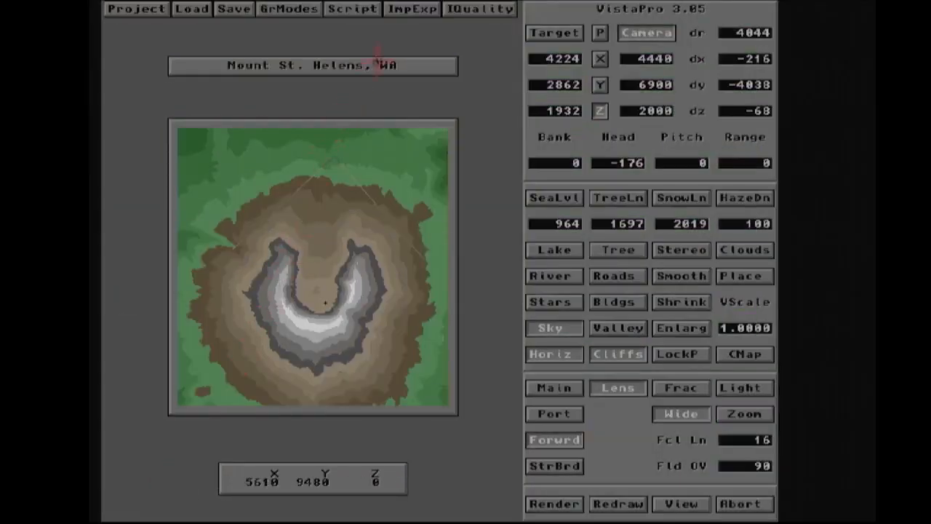
# - Preview the MSHA.script flight path in 2D on the map and dismiss the end-of-script notice
pyautogui.click(351, 11)
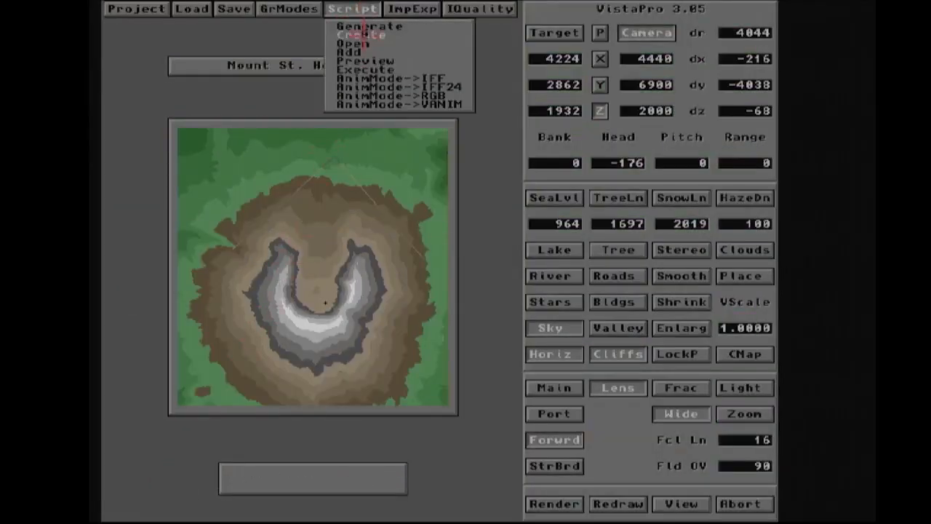
pyautogui.click(368, 66)
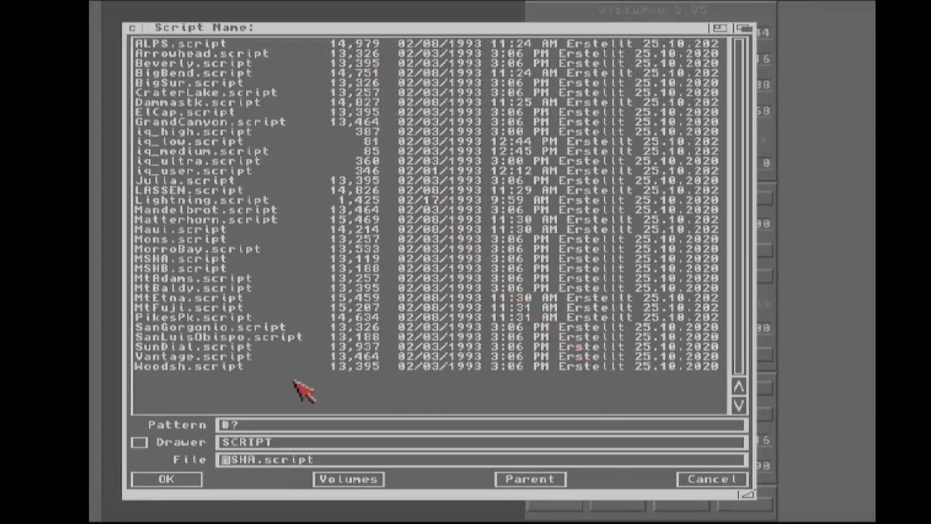
pyautogui.click(193, 259)
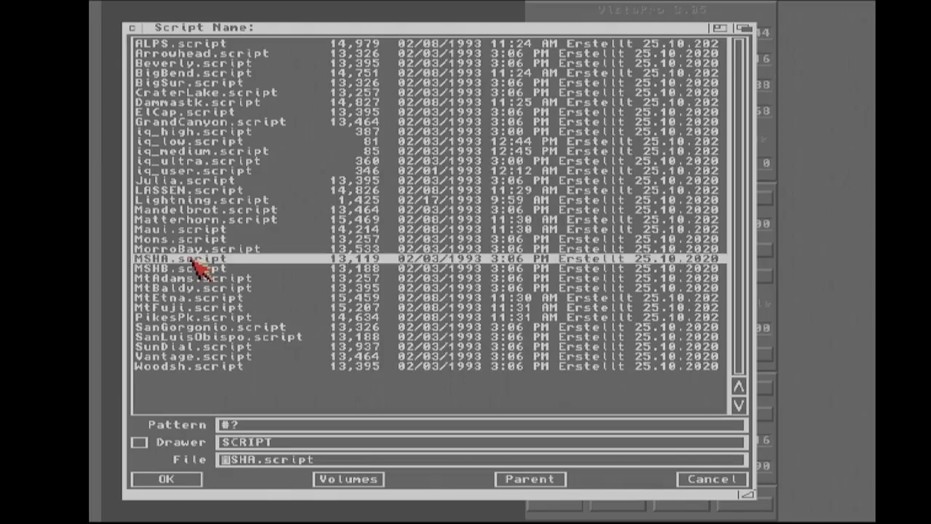
pyautogui.click(175, 484)
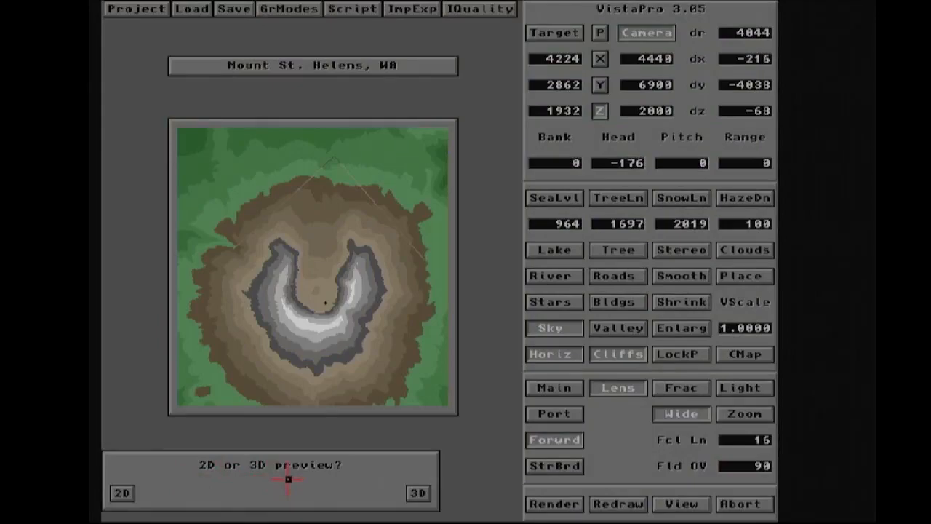
pyautogui.click(124, 493)
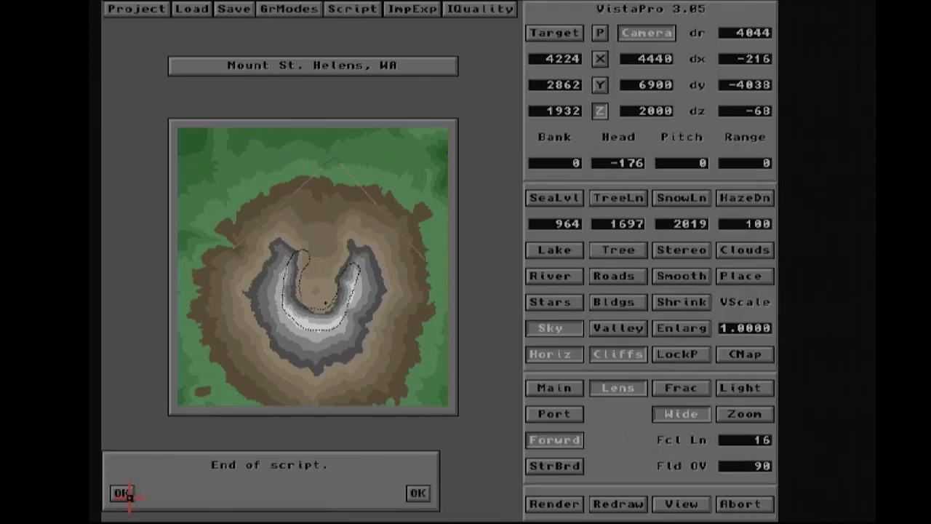
pyautogui.click(120, 493)
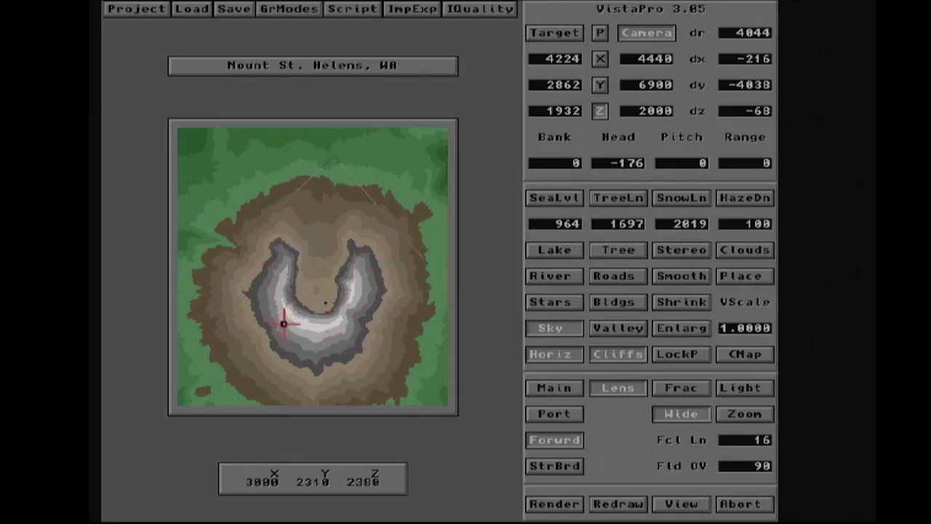
# - Preview the MSHA.script flight again, this time as a 3D wireframe, and dismiss the end-of-script notice
pyautogui.click(345, 16)
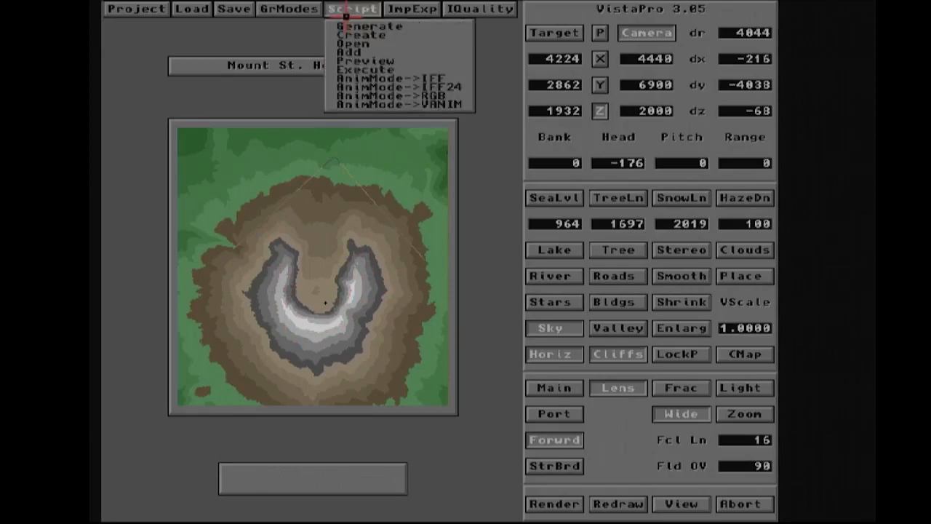
pyautogui.click(354, 64)
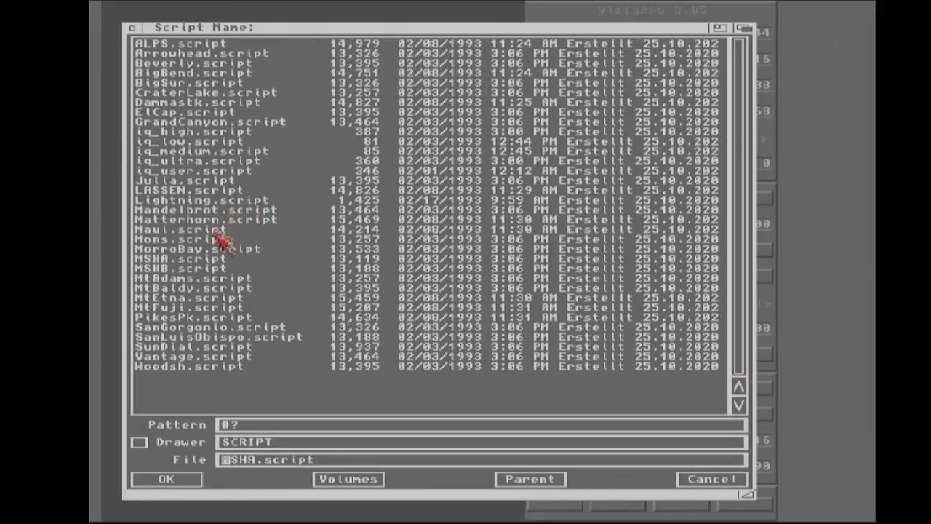
pyautogui.click(162, 479)
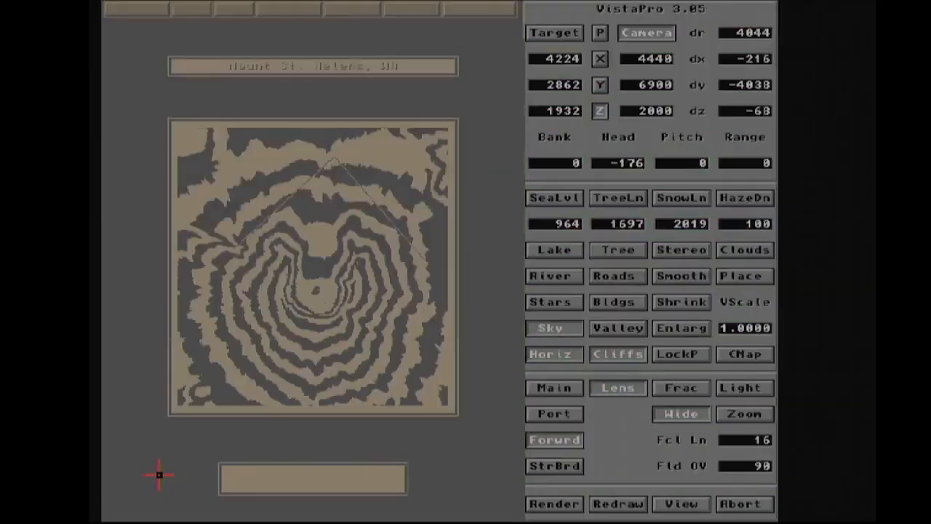
pyautogui.click(421, 494)
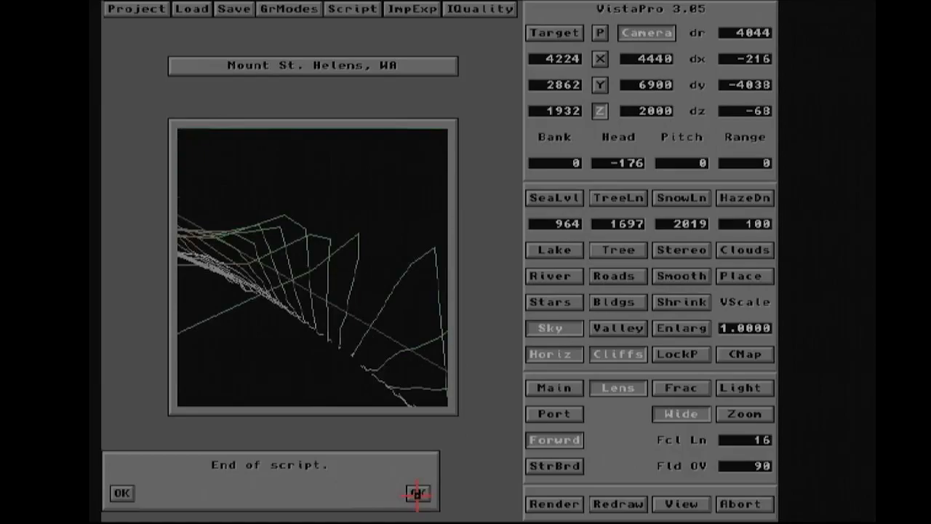
pyautogui.click(419, 493)
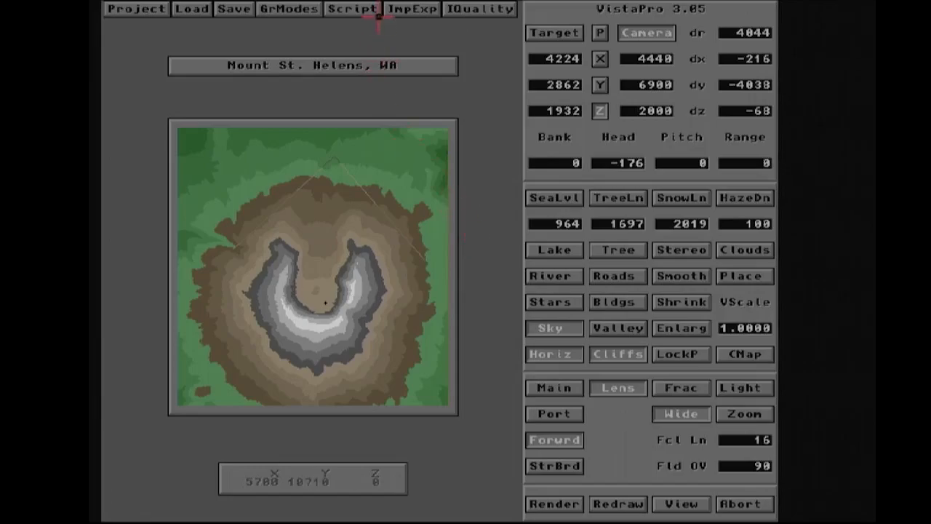
# - Place the camera north-east of the crater and add that camera position to the script
pyautogui.click(350, 10)
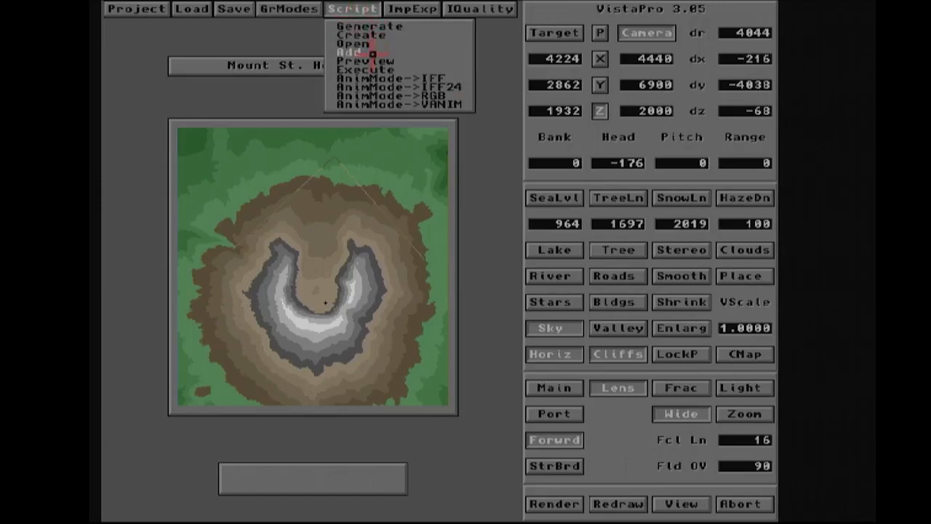
pyautogui.click(366, 16)
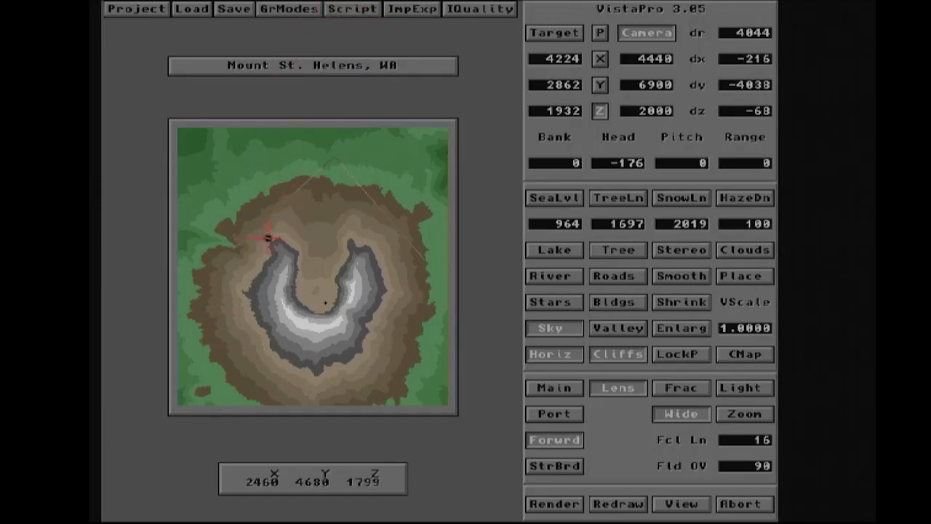
pyautogui.click(388, 170)
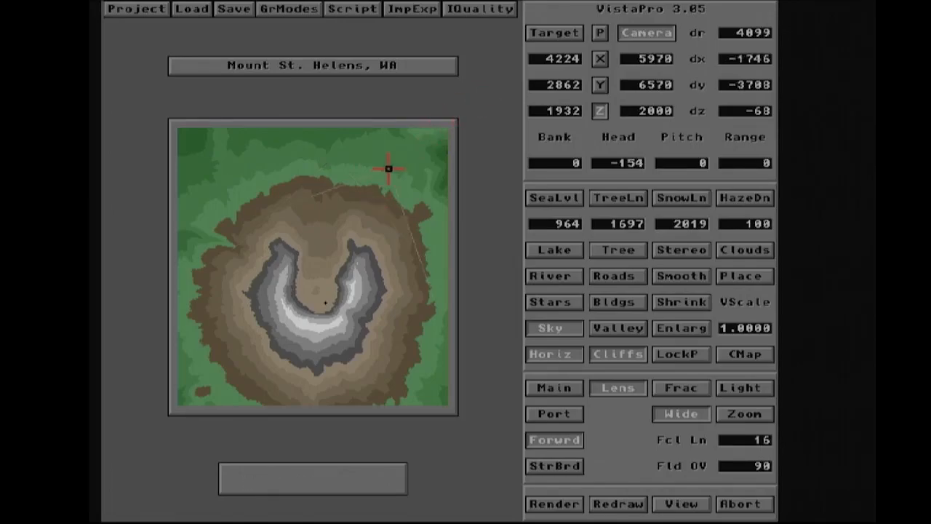
pyautogui.click(352, 10)
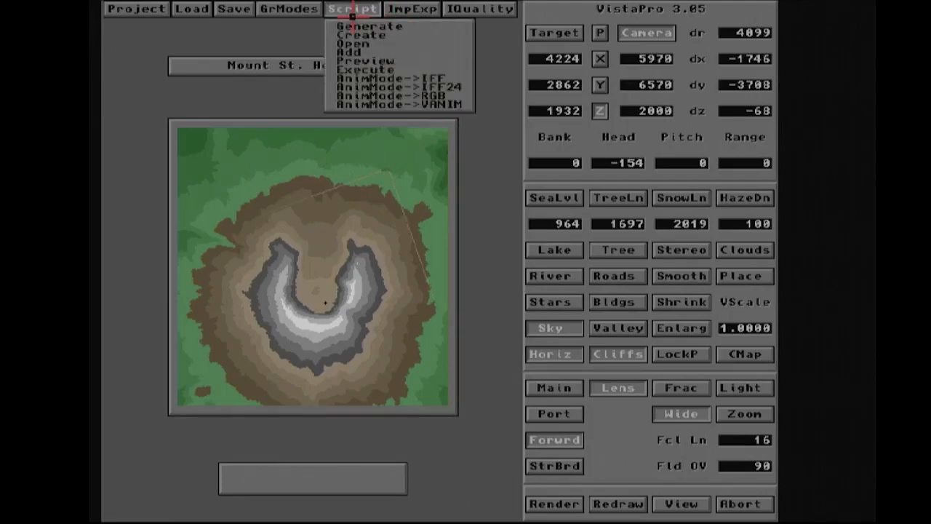
pyautogui.click(350, 53)
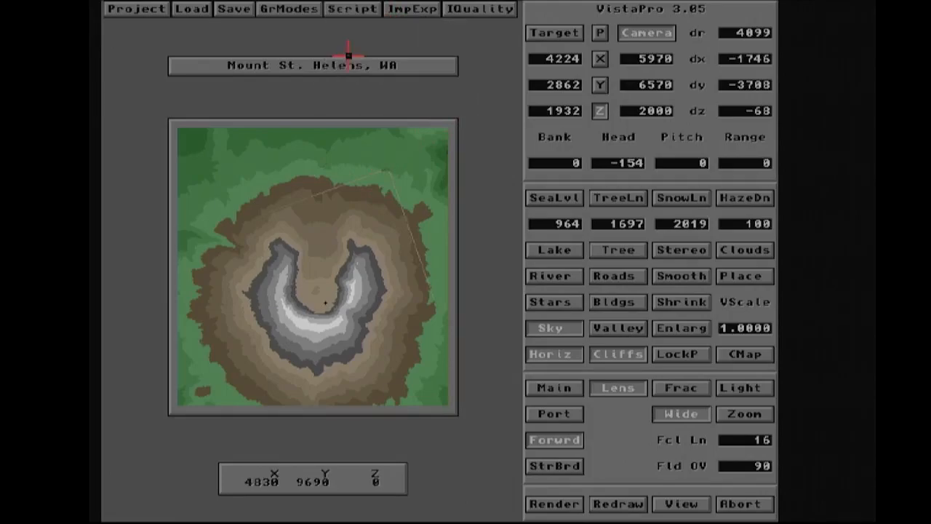
# - Move the camera to a point closer to the crater's eastern rim
pyautogui.click(390, 240)
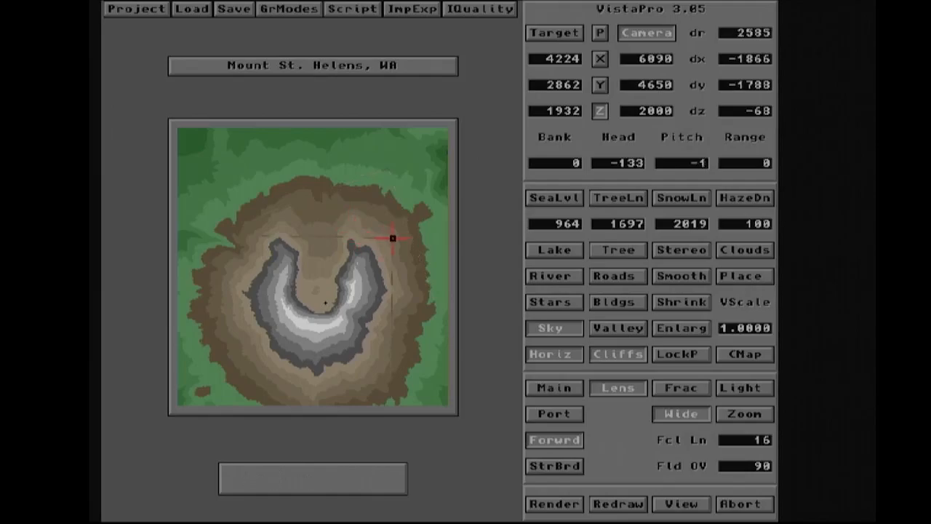
pyautogui.click(367, 12)
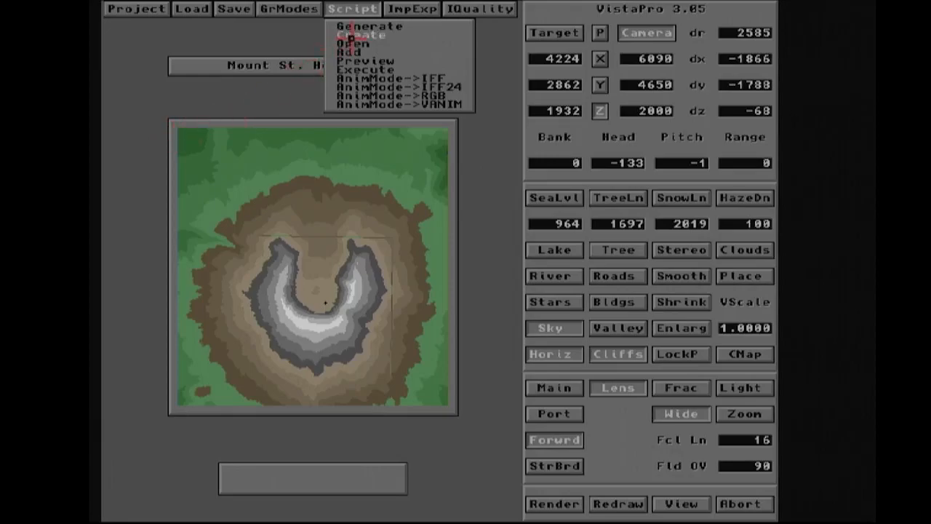
pyautogui.moveTo(233, 106); pyautogui.dragTo(230, 110, button='right')
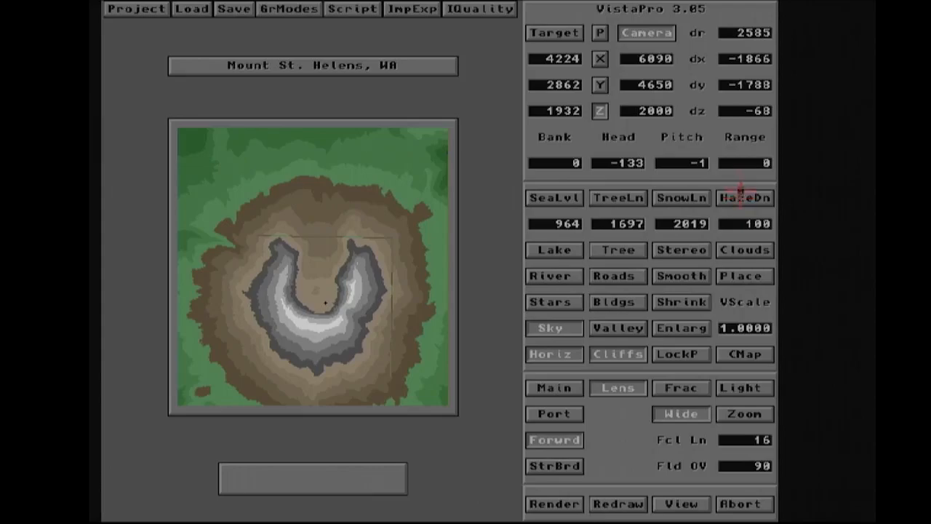
# - Recalculate the haze density and open the lighting settings showing the sun position rings
pyautogui.click(740, 196)
pyautogui.click(557, 390)
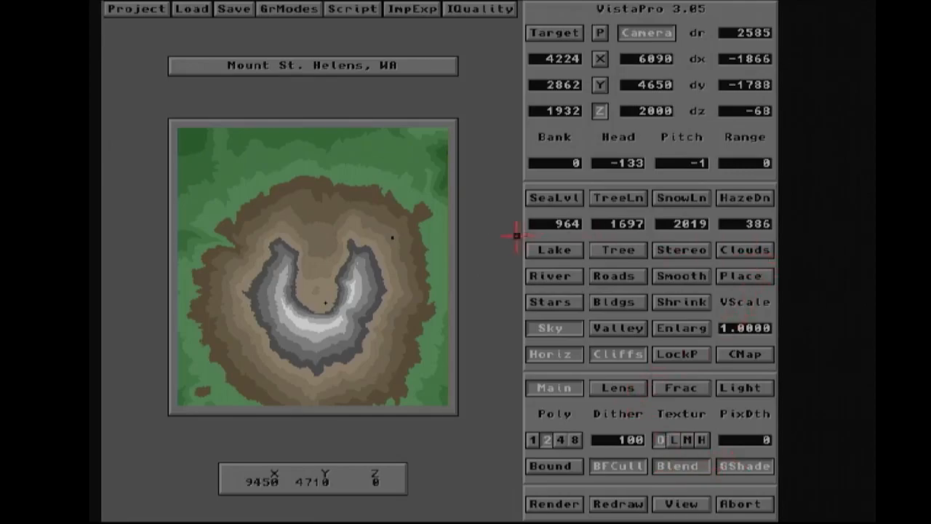
pyautogui.click(730, 388)
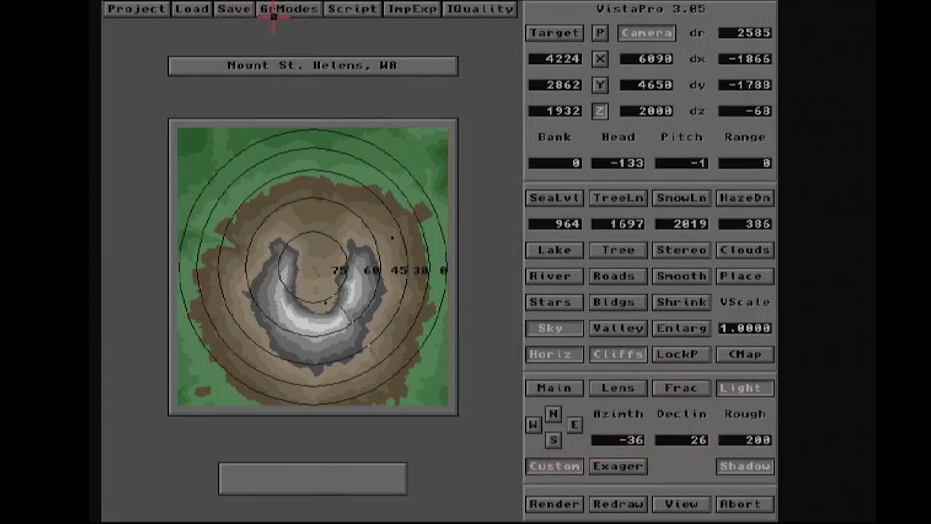
pyautogui.moveTo(245, 16); pyautogui.dragTo(244, 88, button='right')
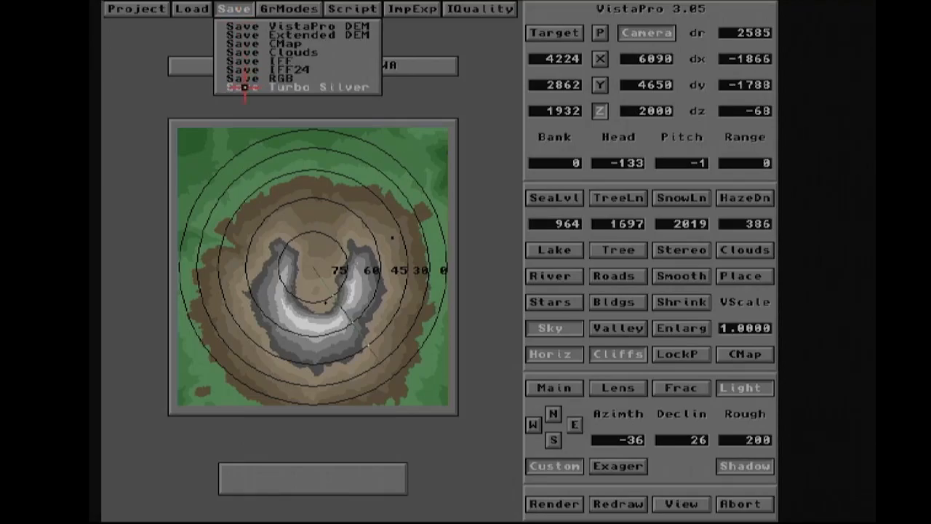
pyautogui.moveTo(245, 88); pyautogui.dragTo(252, 15, button='right')
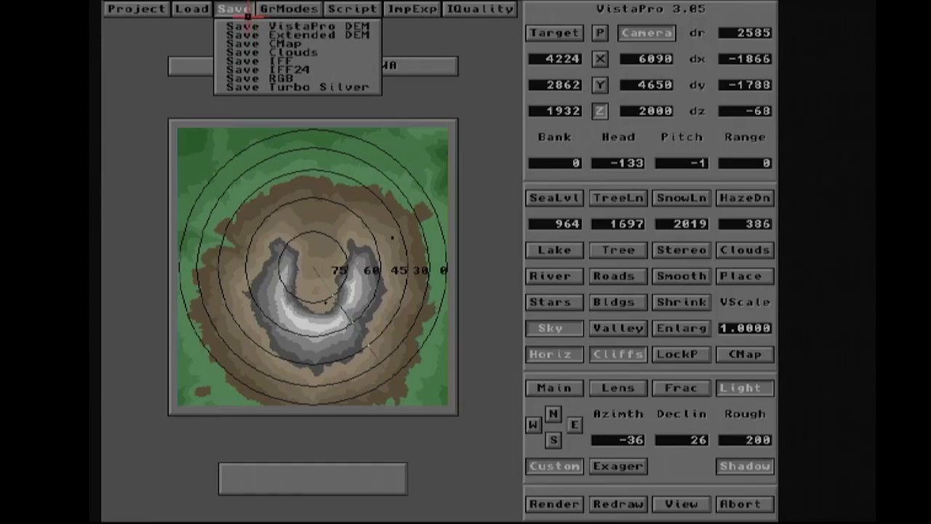
pyautogui.moveTo(247, 15); pyautogui.dragTo(246, 16, button='right')
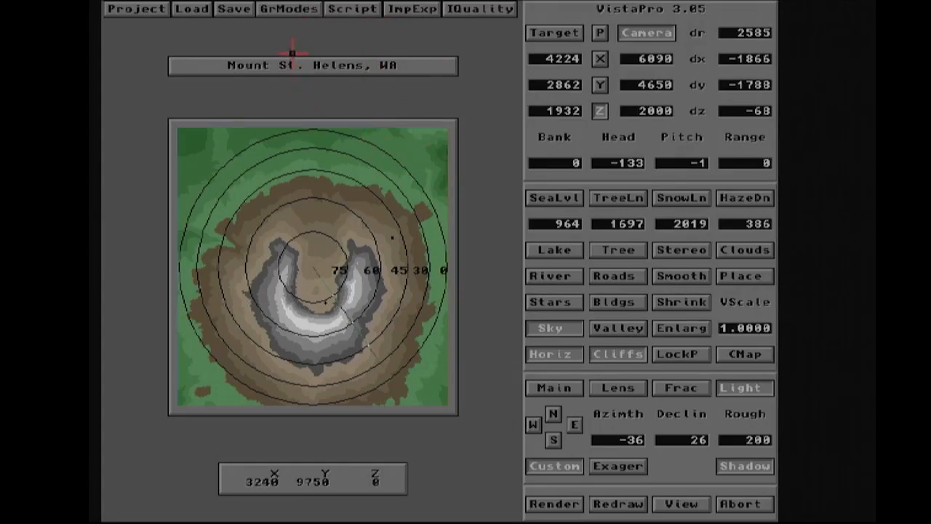
pyautogui.click(128, 14)
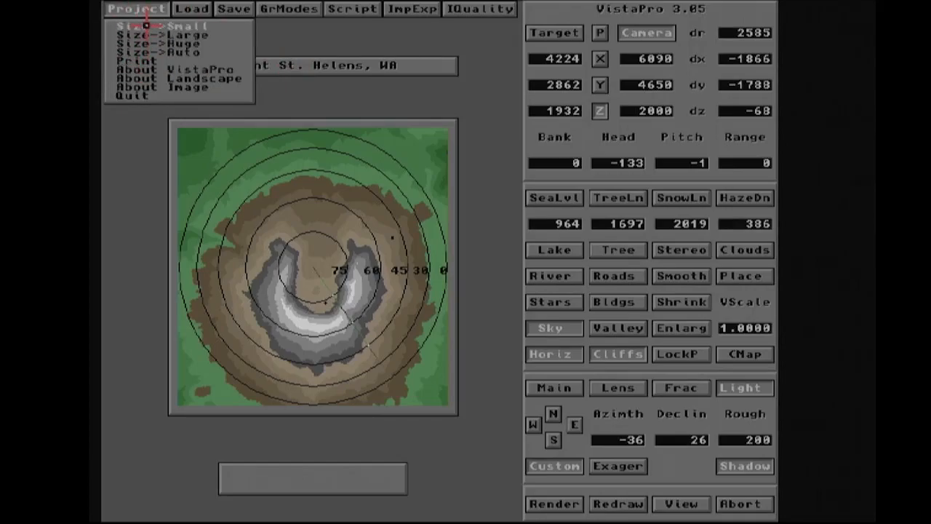
pyautogui.click(151, 13)
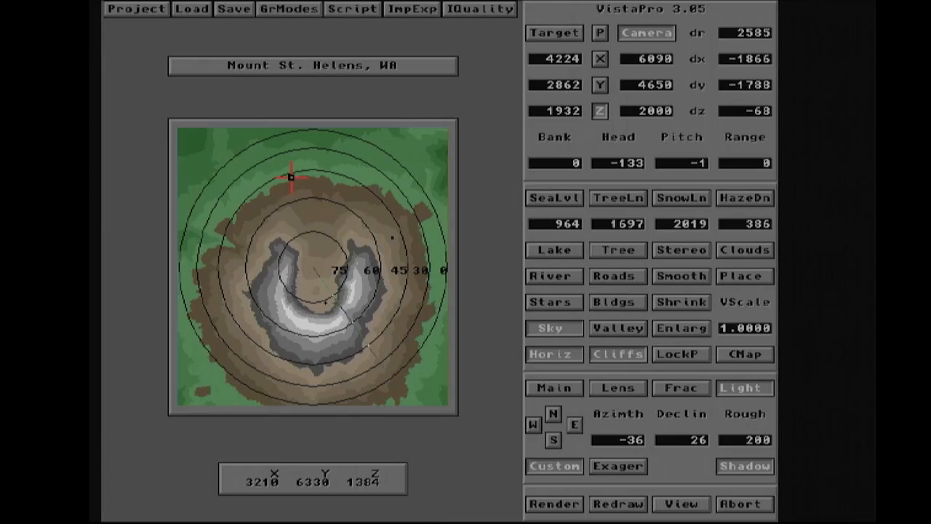
# - Generate a new random fractal landscape, rolling a second random seed to replace the first
pyautogui.click(566, 390)
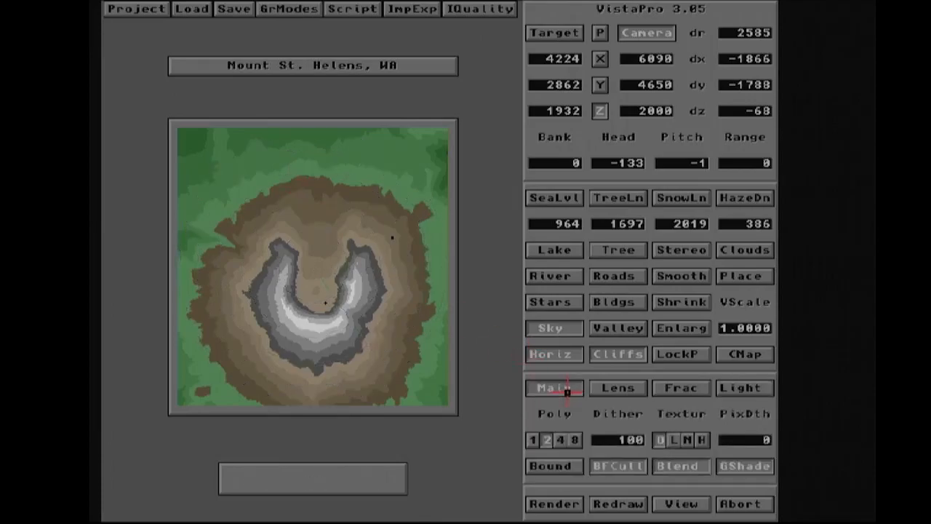
pyautogui.click(687, 387)
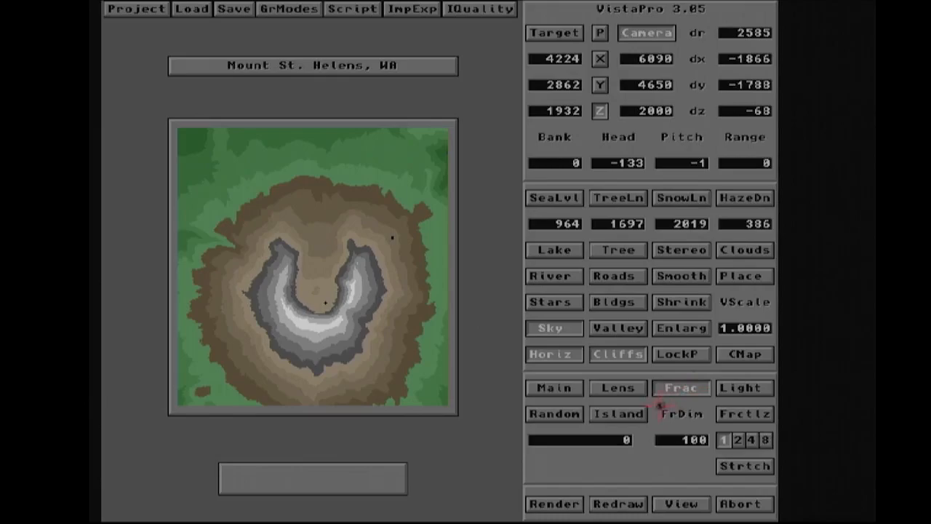
pyautogui.click(578, 413)
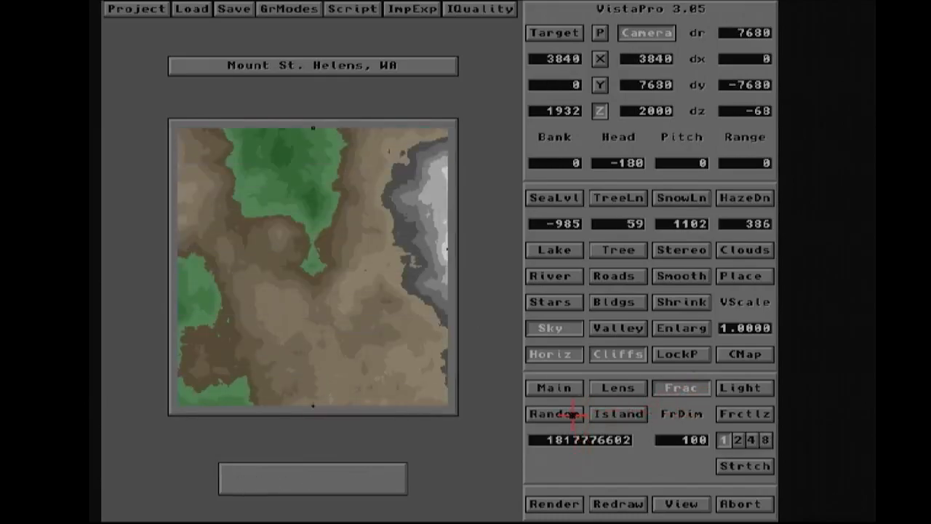
pyautogui.click(575, 413)
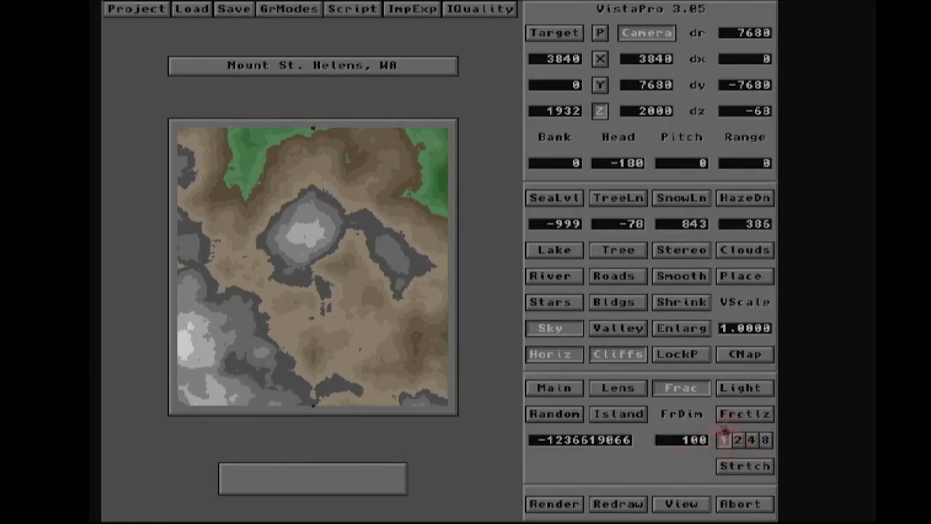
# - Add a lake at level 444 by picking a spot in the north-west lowland and accepting it
pyautogui.click(559, 249)
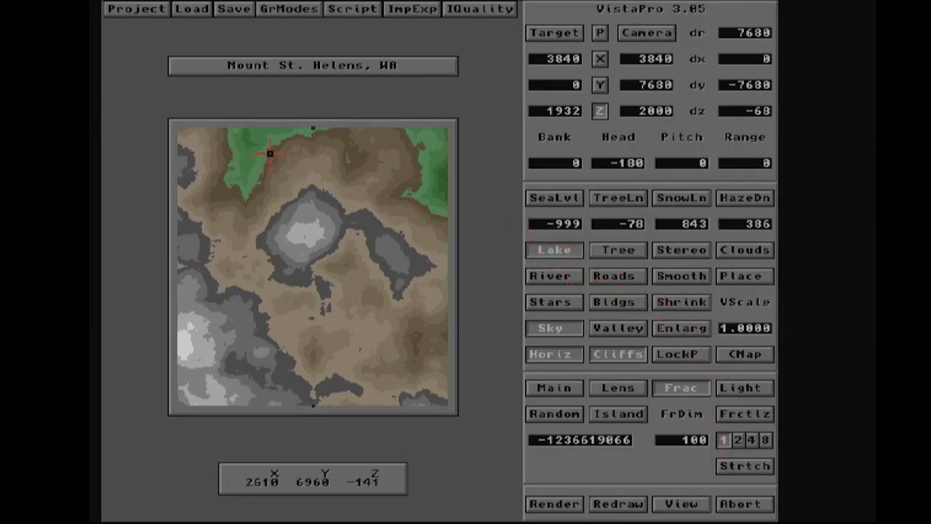
pyautogui.click(236, 238)
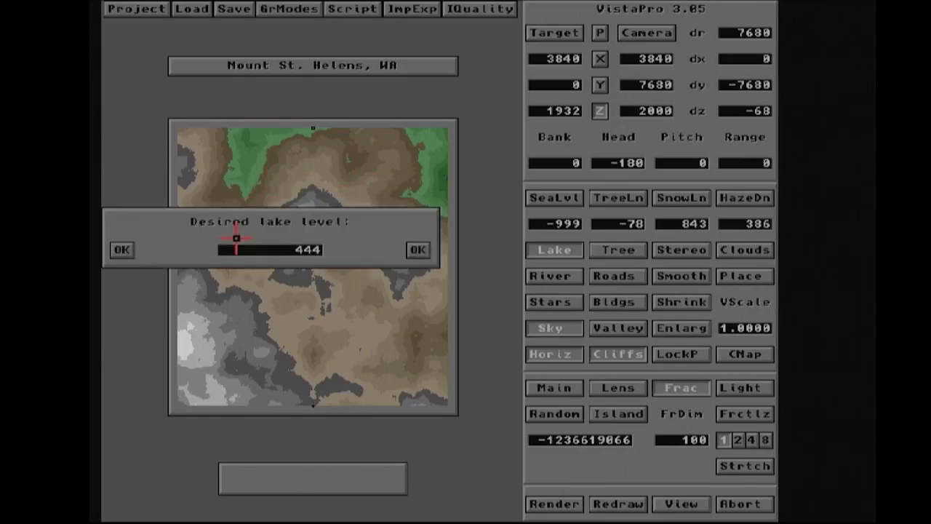
pyautogui.click(121, 250)
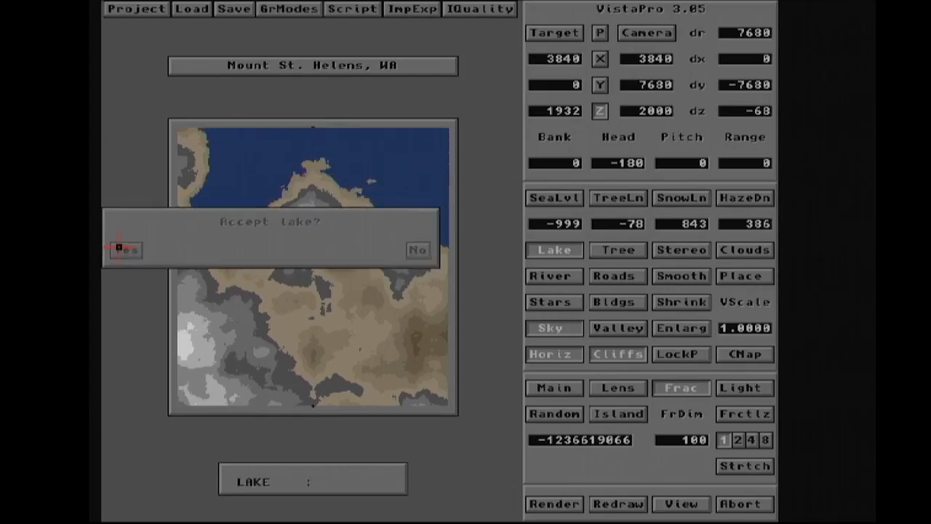
pyautogui.click(120, 249)
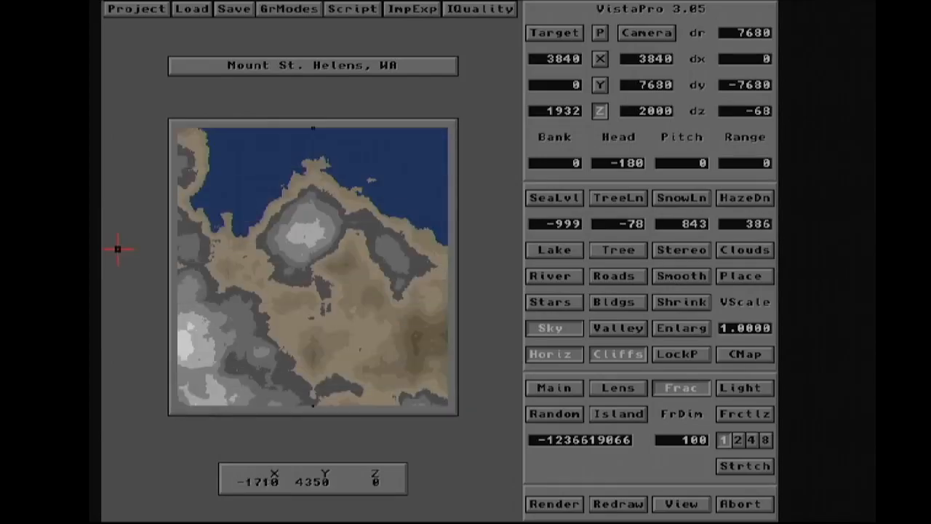